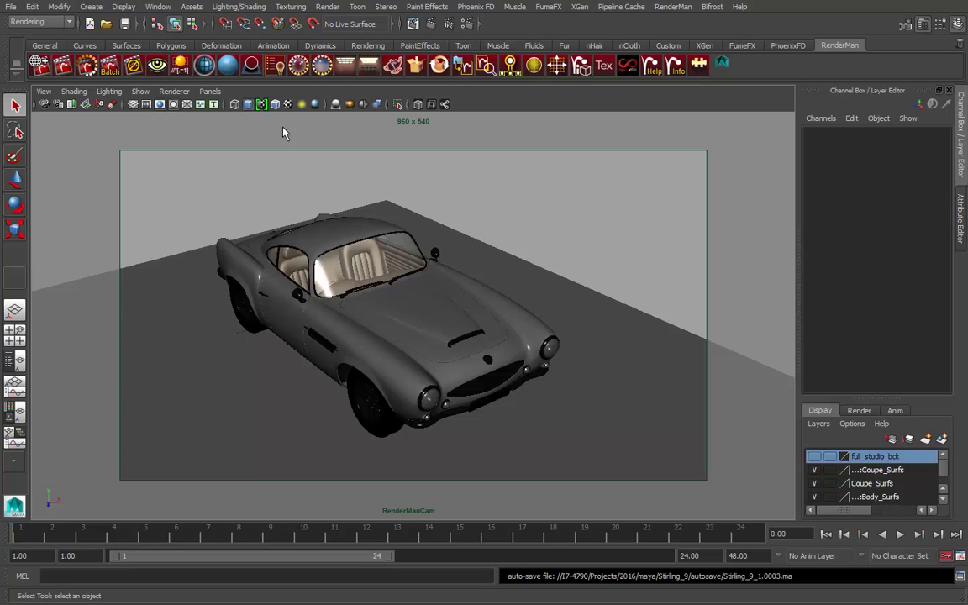
# Step: Open and close the empty RenderMan image viewer, then browse Maya's RenderMan menu
pyautogui.click(160, 67)
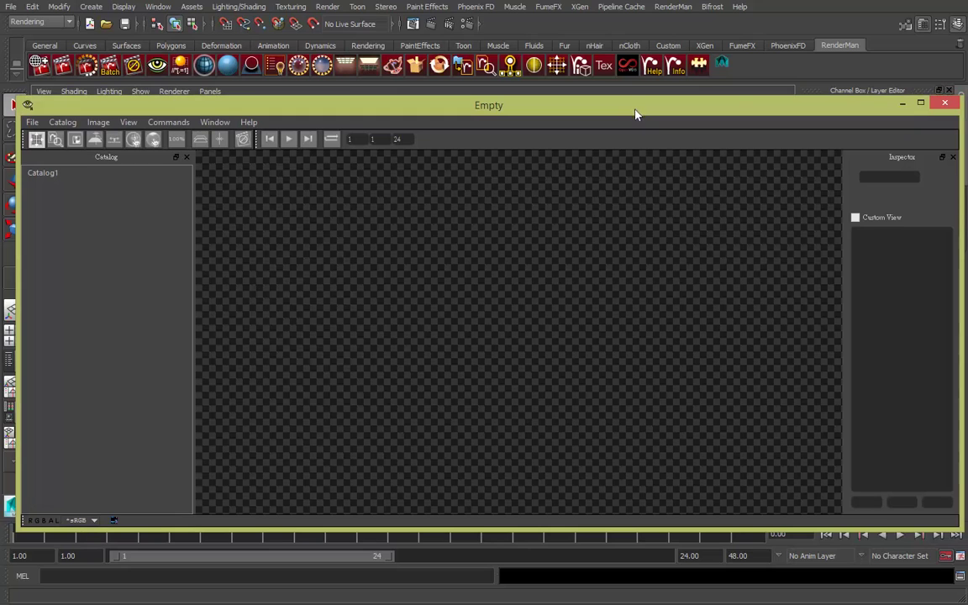
pyautogui.click(944, 105)
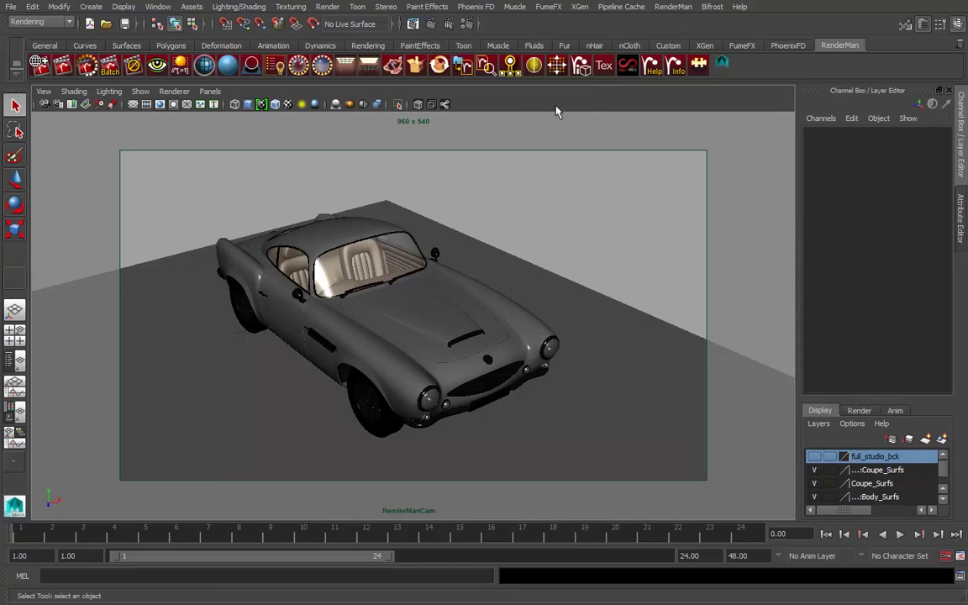
pyautogui.click(674, 6)
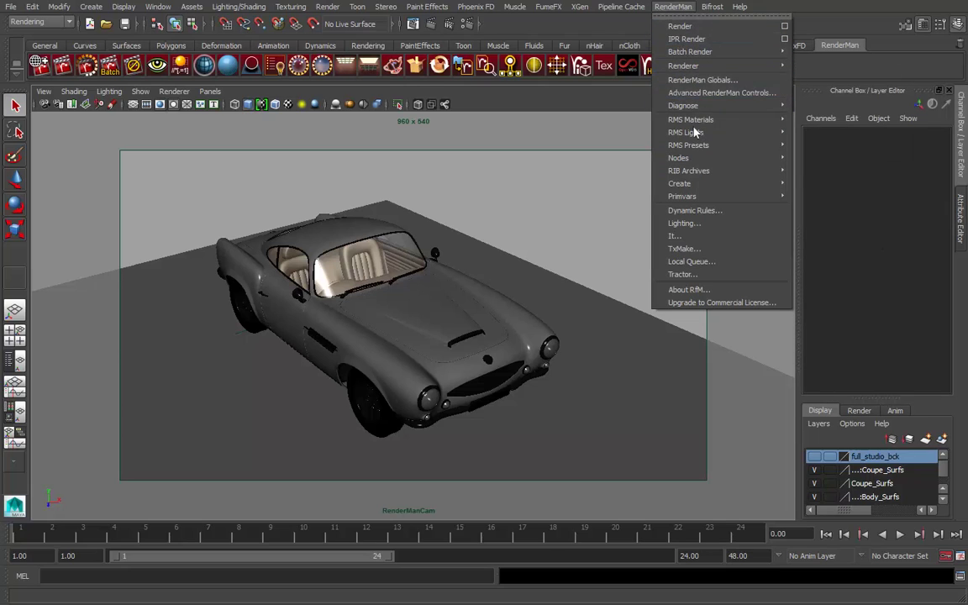
pyautogui.click(844, 52)
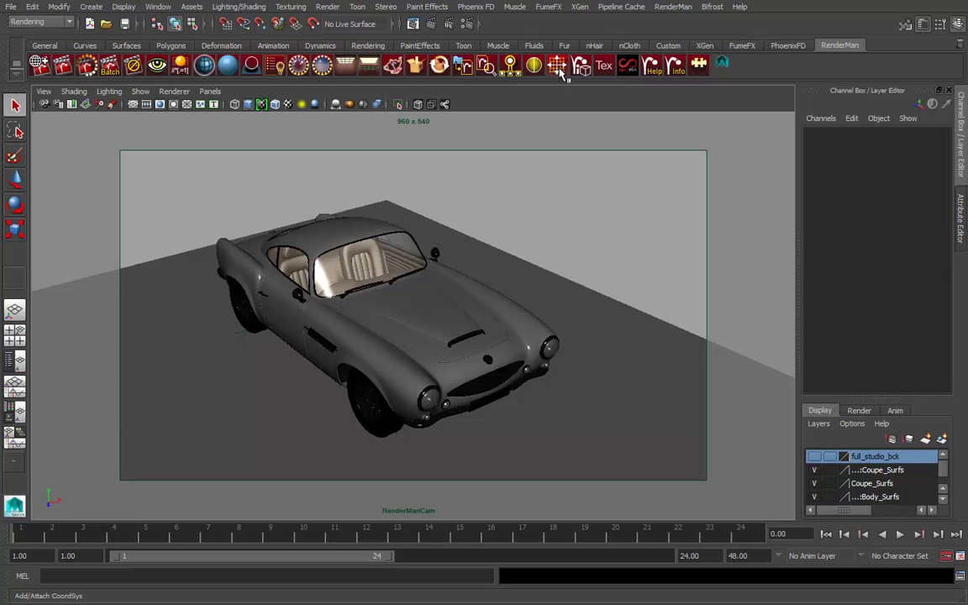
pyautogui.click(690, 10)
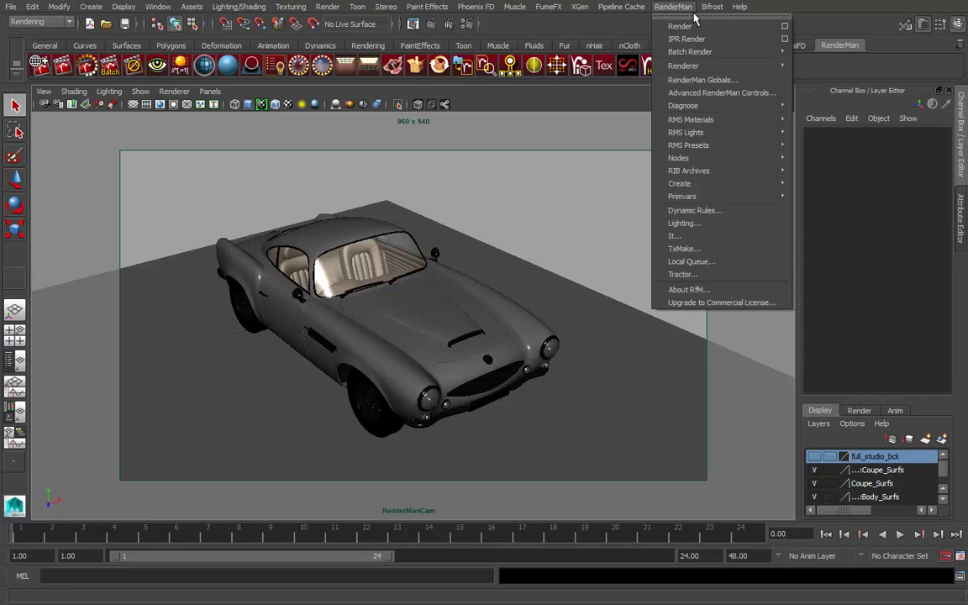
pyautogui.moveTo(688, 145)
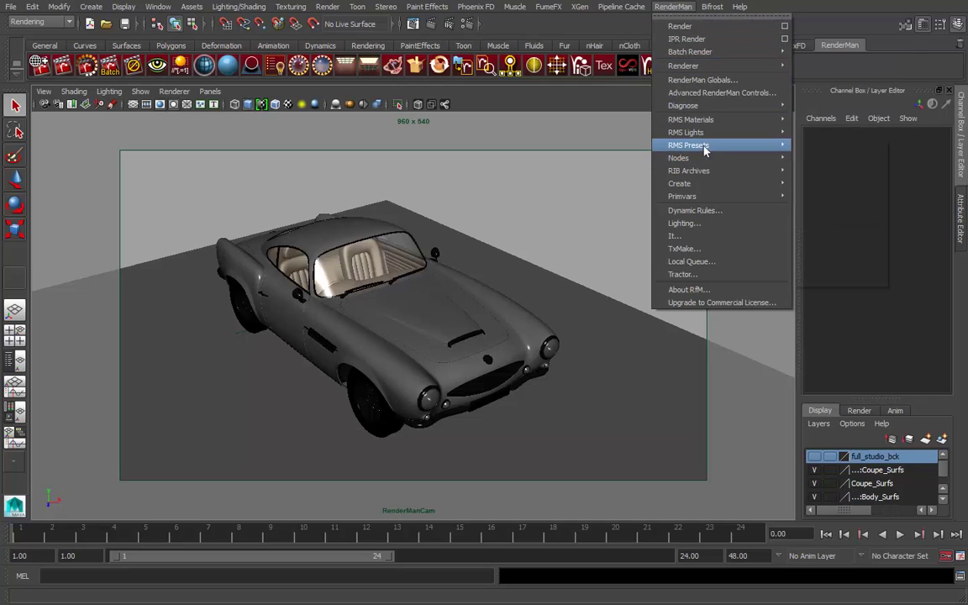
# Step: Launch the it viewer, then hide and restore its Catalog pane via the Window menu
pyautogui.click(686, 236)
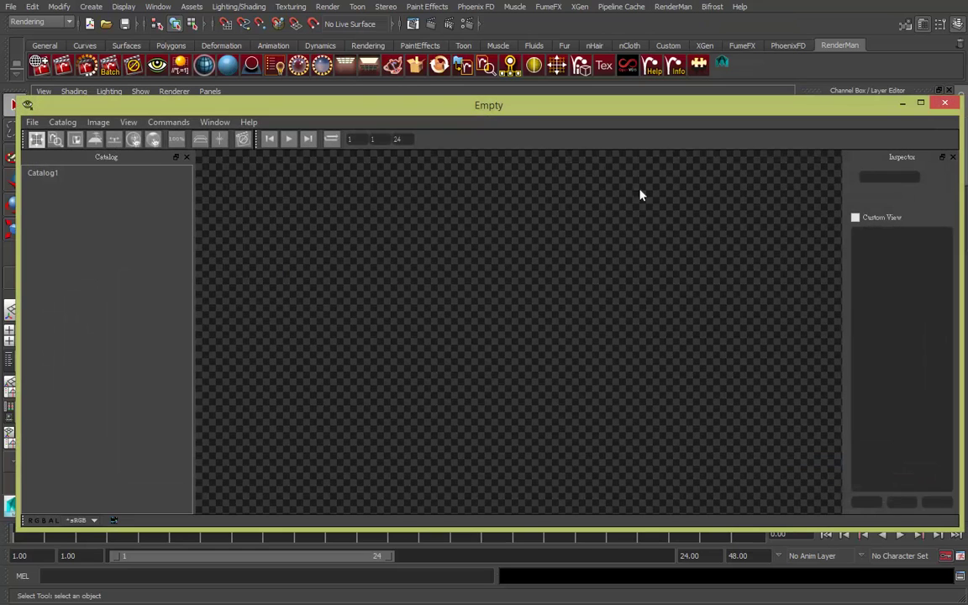
pyautogui.moveTo(410, 113); pyautogui.dragTo(411, 113)
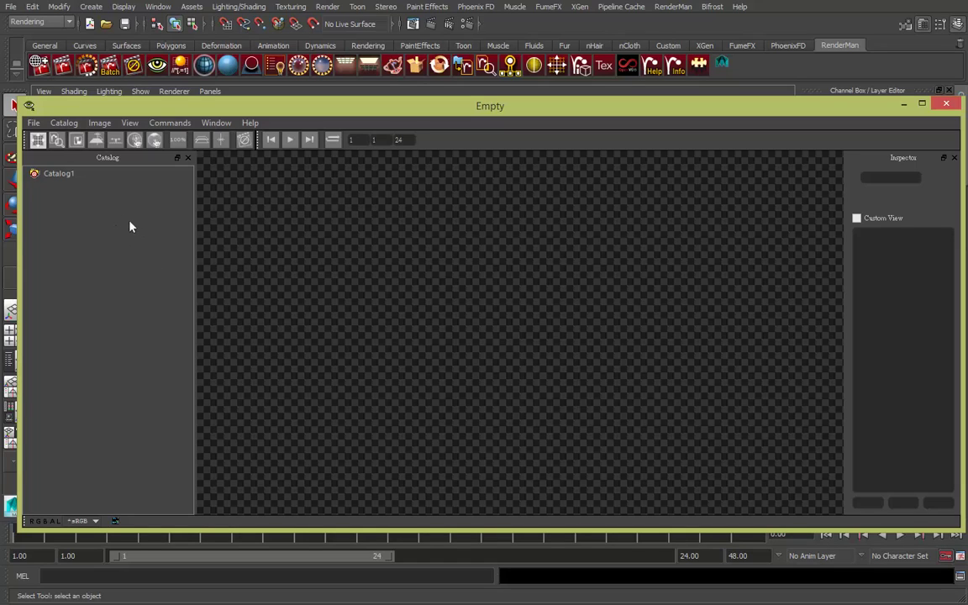
pyautogui.click(64, 123)
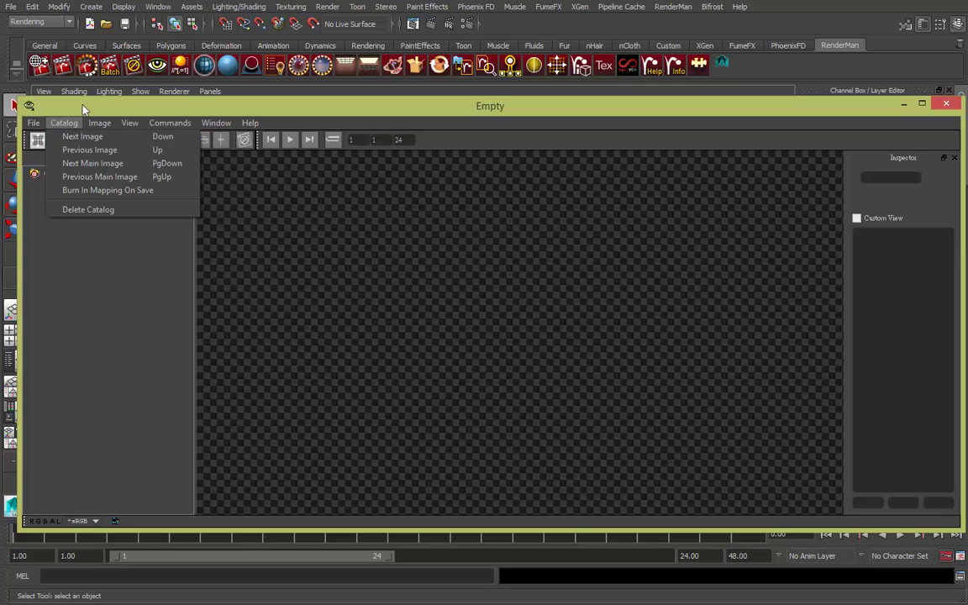
pyautogui.click(89, 111)
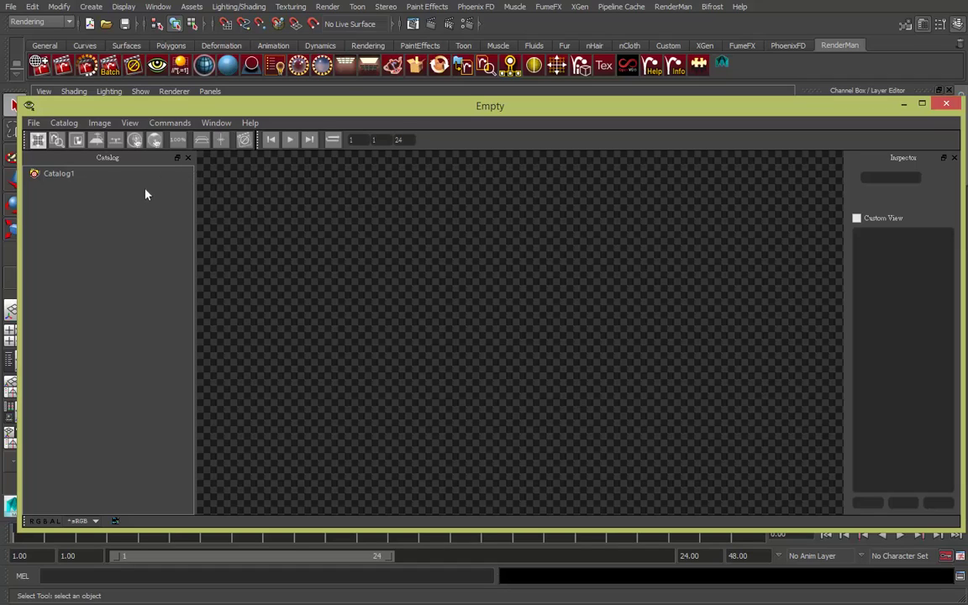
pyautogui.click(189, 159)
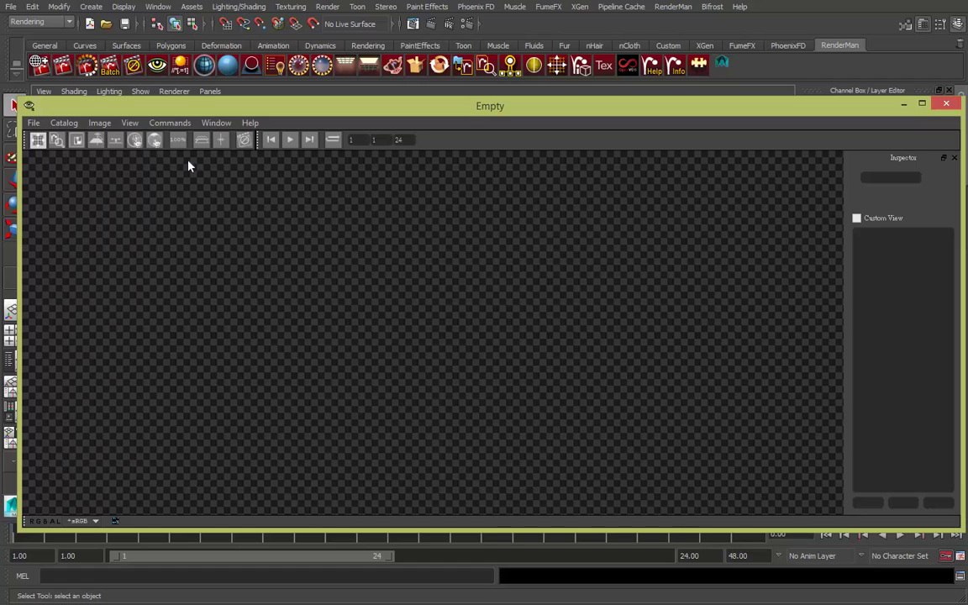
pyautogui.click(216, 123)
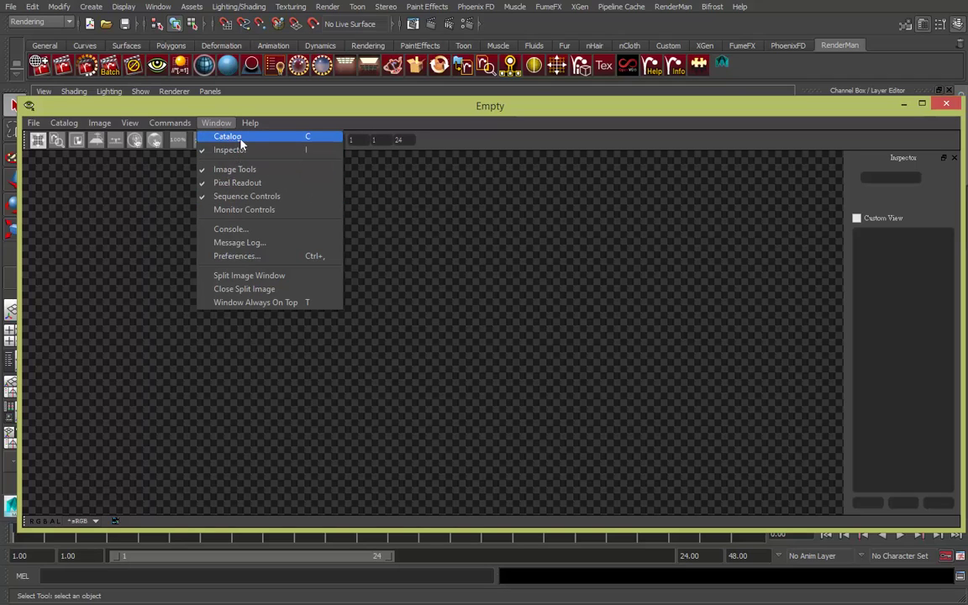
pyautogui.click(233, 138)
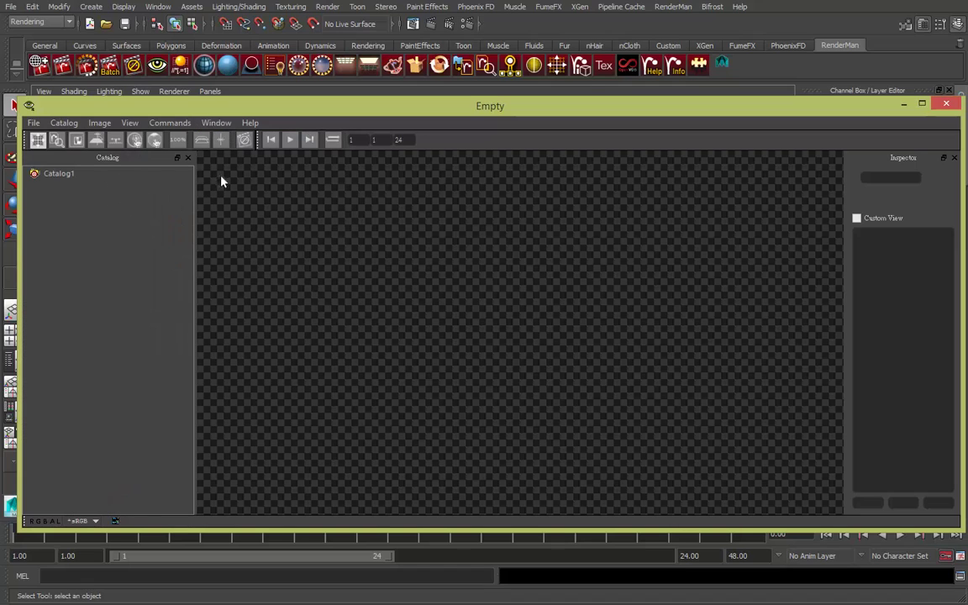
# Step: Hide and restore the Inspector pane, then return to Maya's RenderMan menu
pyautogui.moveTo(916, 163); pyautogui.dragTo(907, 162)
pyautogui.click(953, 157)
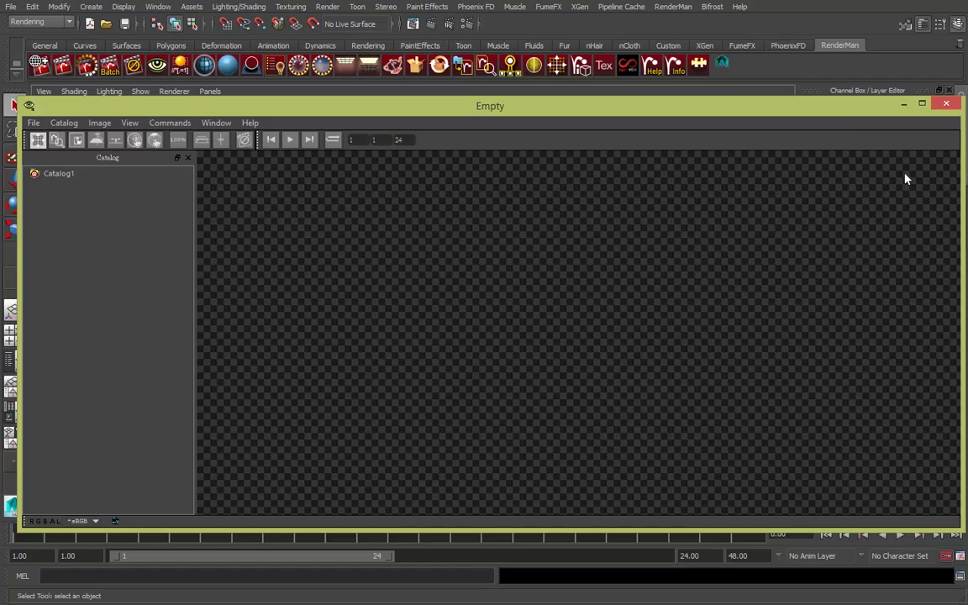
pyautogui.click(217, 123)
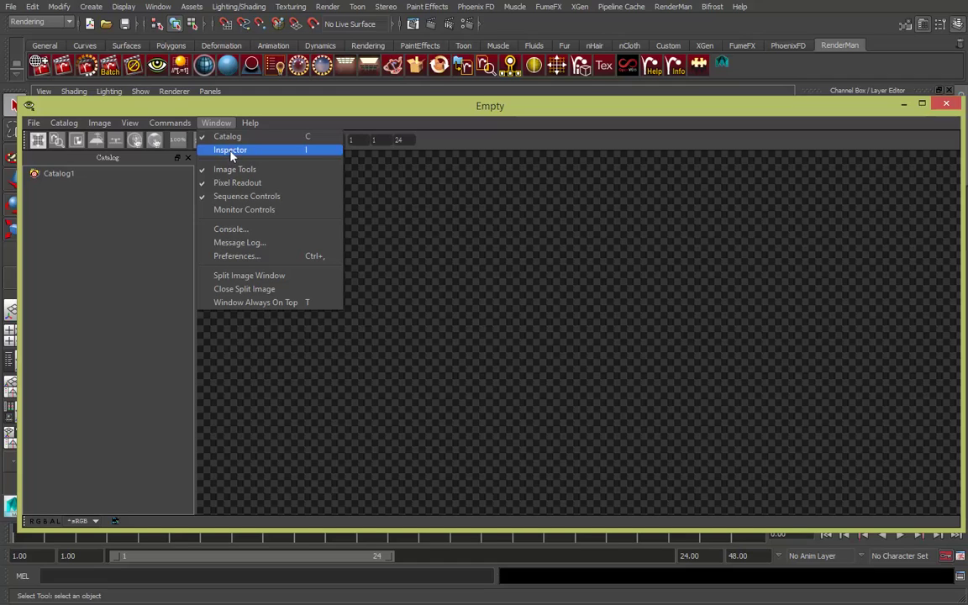
pyautogui.click(231, 151)
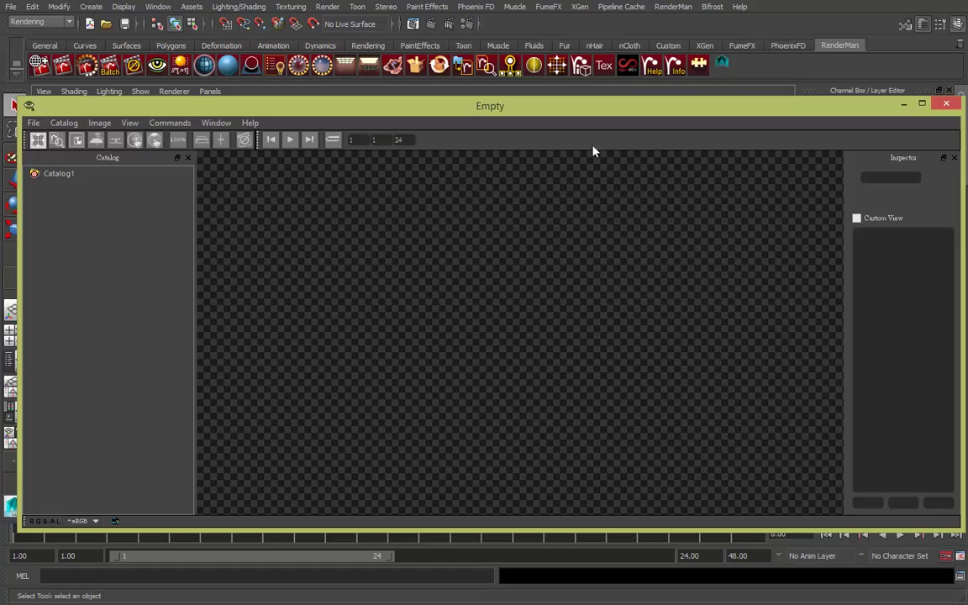
pyautogui.click(676, 7)
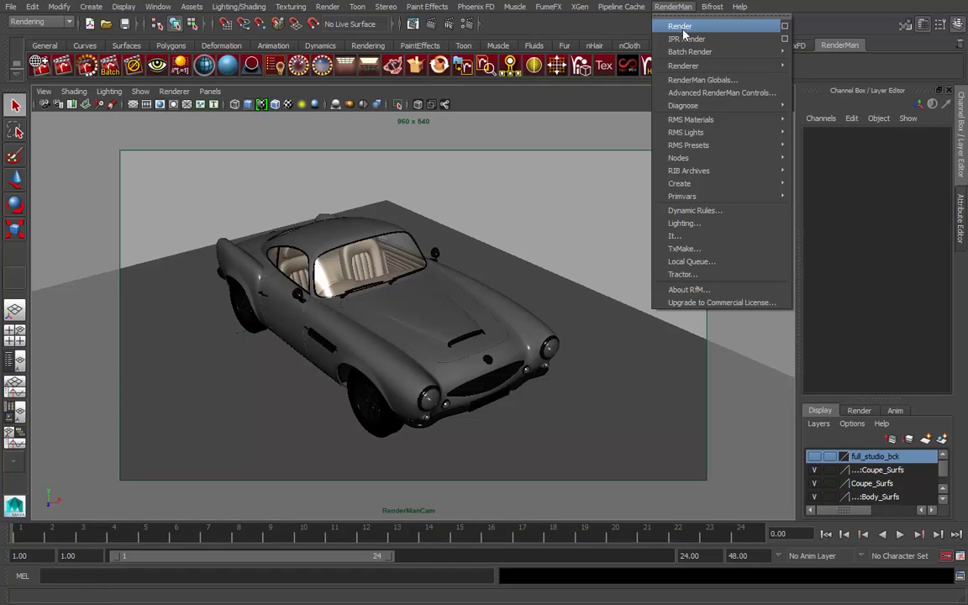
# Step: Render the green car scene at 960x540 into the it viewer with RenderMan > Render
pyautogui.click(681, 27)
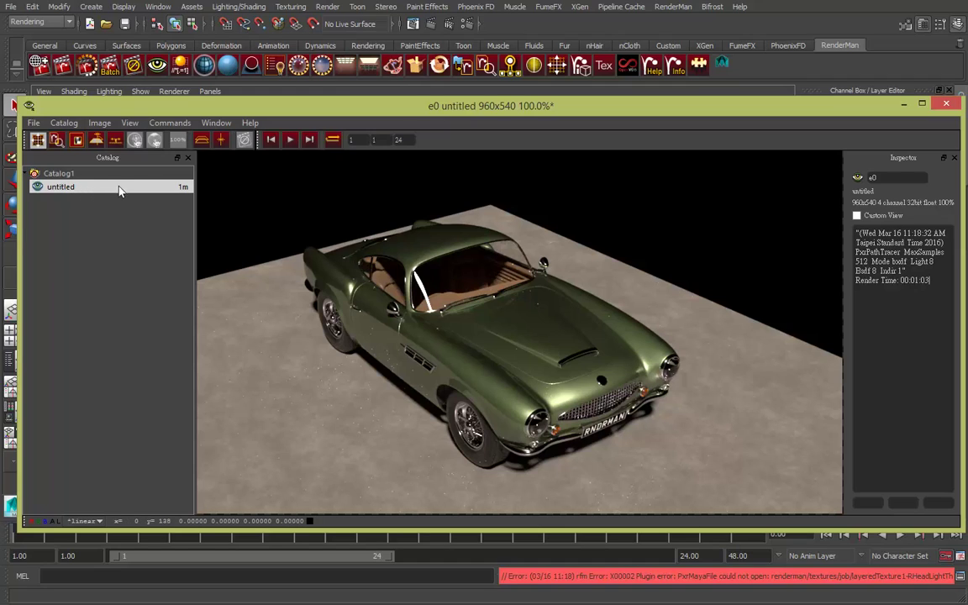
# Step: Toggle the Image Tools row off and on, then zoom and pan the car render
pyautogui.click(220, 124)
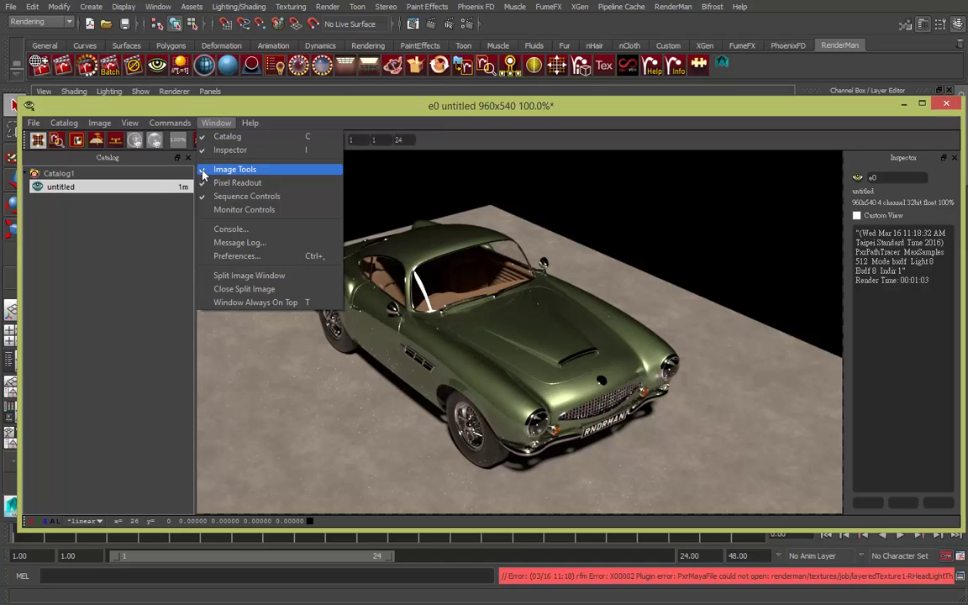
pyautogui.click(204, 173)
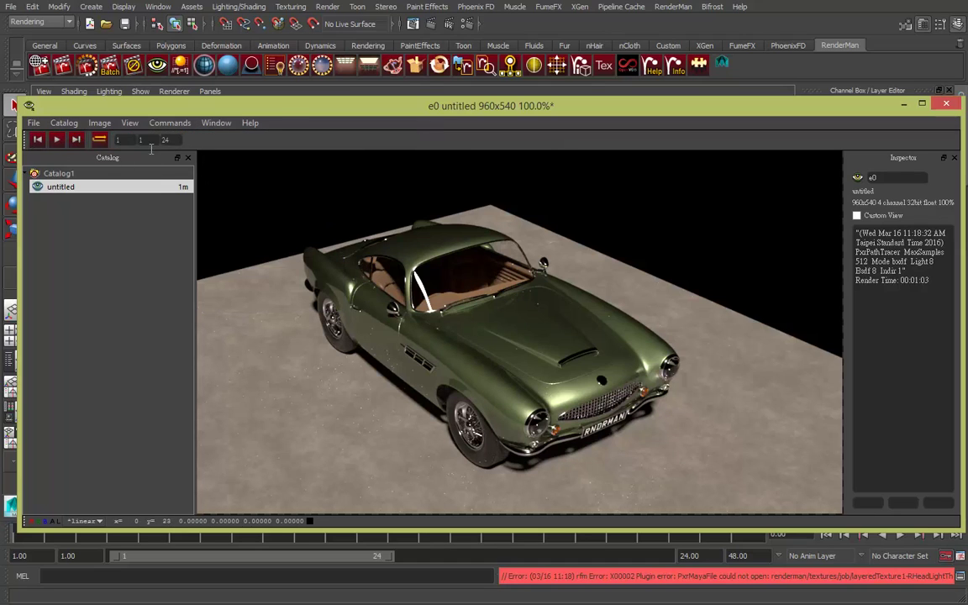
pyautogui.click(217, 124)
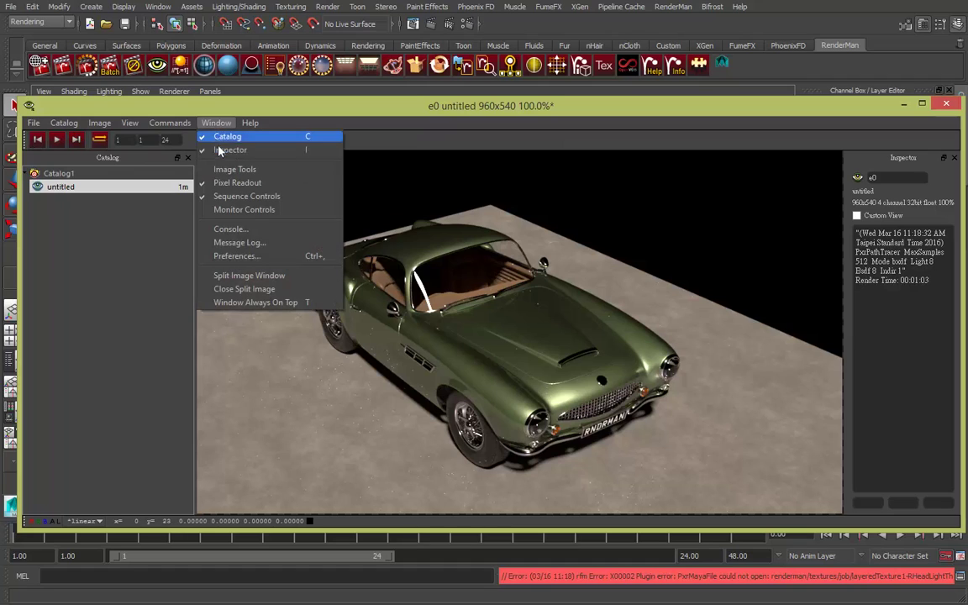
pyautogui.click(217, 170)
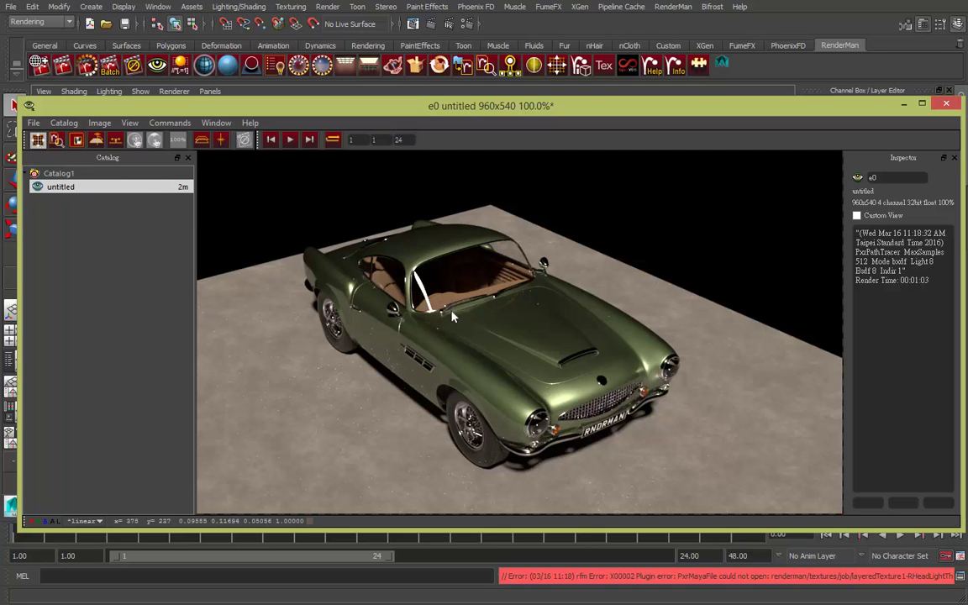
pyautogui.moveTo(452, 316); pyautogui.dragTo(448, 322, button='right')
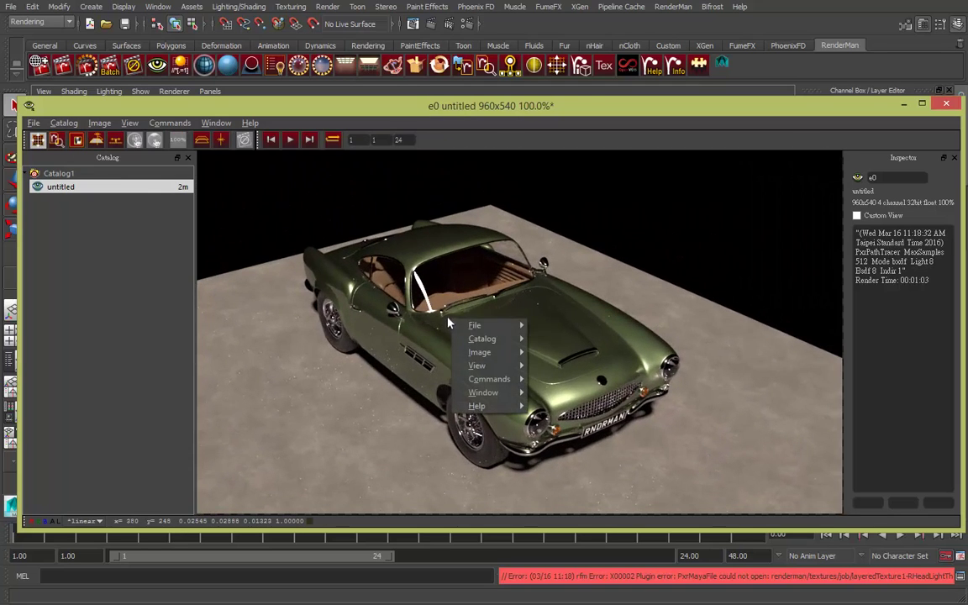
pyautogui.click(483, 289)
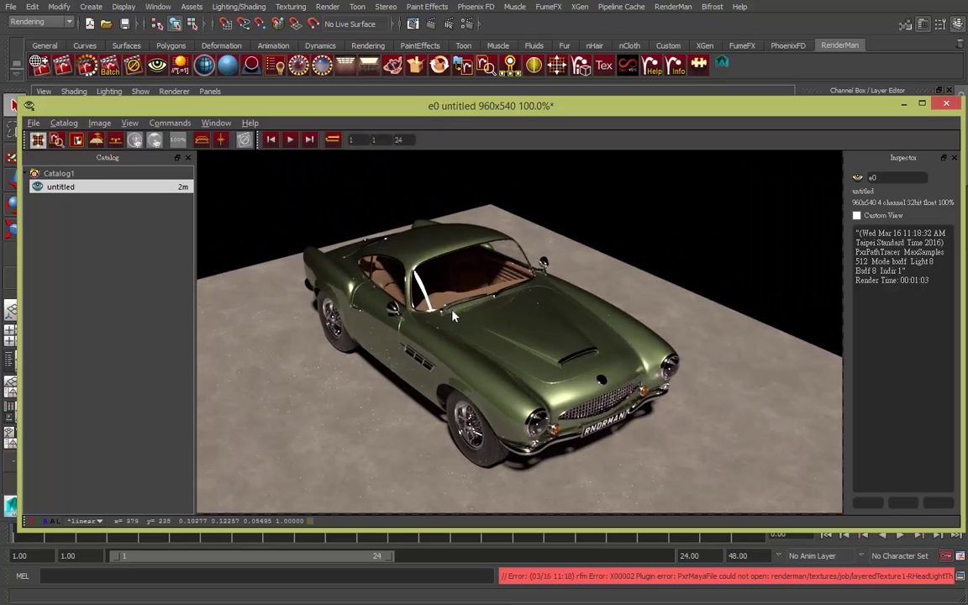
pyautogui.moveTo(478, 330)
pyautogui.mouseDown(button='middle')
pyautogui.moveTo(446, 291)
pyautogui.moveTo(472, 321)
pyautogui.moveTo(510, 337)
pyautogui.moveTo(551, 325)
pyautogui.moveTo(579, 275)
pyautogui.moveTo(480, 348)
pyautogui.moveTo(464, 264)
pyautogui.moveTo(469, 228)
pyautogui.moveTo(514, 277)
pyautogui.moveTo(463, 330)
pyautogui.moveTo(420, 319)
pyautogui.moveTo(494, 276)
pyautogui.moveTo(484, 280)
pyautogui.mouseUp(button='middle')
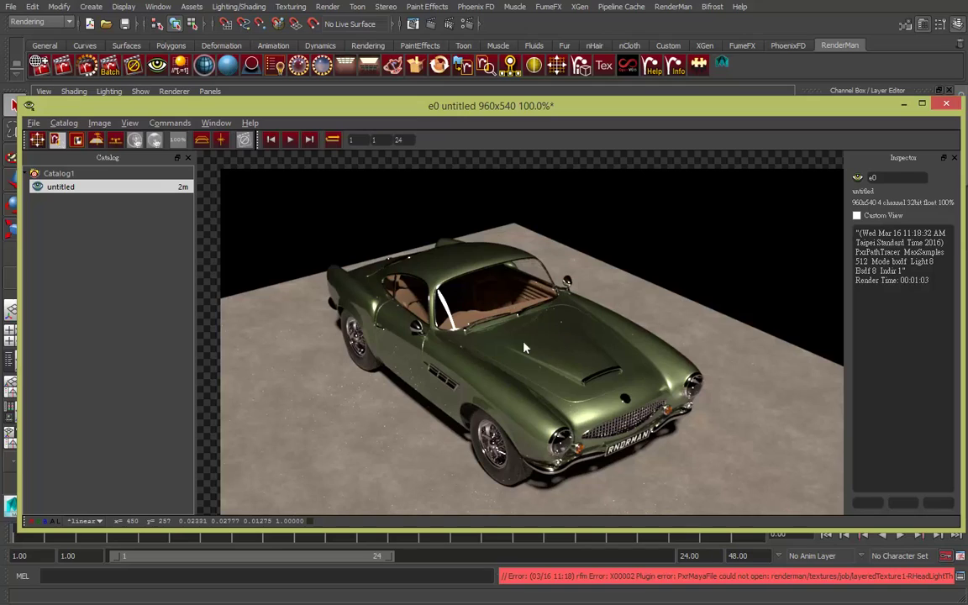
# Step: Magnify the car render to 600% and pan across the paintwork
pyautogui.moveTo(534, 328)
pyautogui.mouseDown(button='right')
pyautogui.moveTo(583, 272)
pyautogui.moveTo(442, 319)
pyautogui.moveTo(503, 267)
pyautogui.moveTo(471, 292)
pyautogui.moveTo(501, 359)
pyautogui.moveTo(588, 305)
pyautogui.moveTo(574, 254)
pyautogui.moveTo(696, 274)
pyautogui.moveTo(566, 331)
pyautogui.moveTo(606, 307)
pyautogui.moveTo(591, 317)
pyautogui.moveTo(566, 284)
pyautogui.mouseUp(button='right')
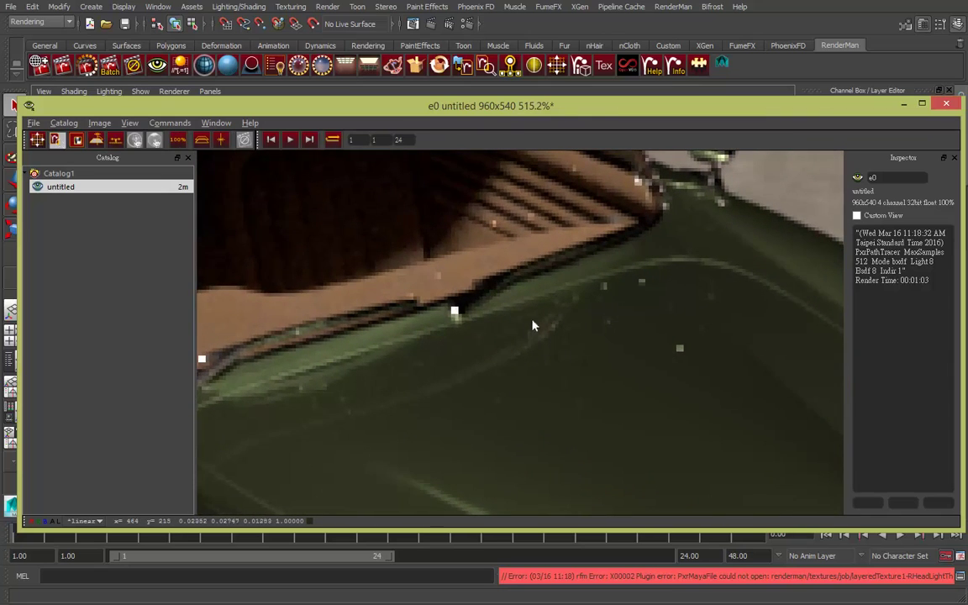
pyautogui.moveTo(532, 325)
pyautogui.mouseDown(button='right')
pyautogui.moveTo(593, 290)
pyautogui.moveTo(563, 329)
pyautogui.moveTo(567, 255)
pyautogui.mouseUp(button='right')
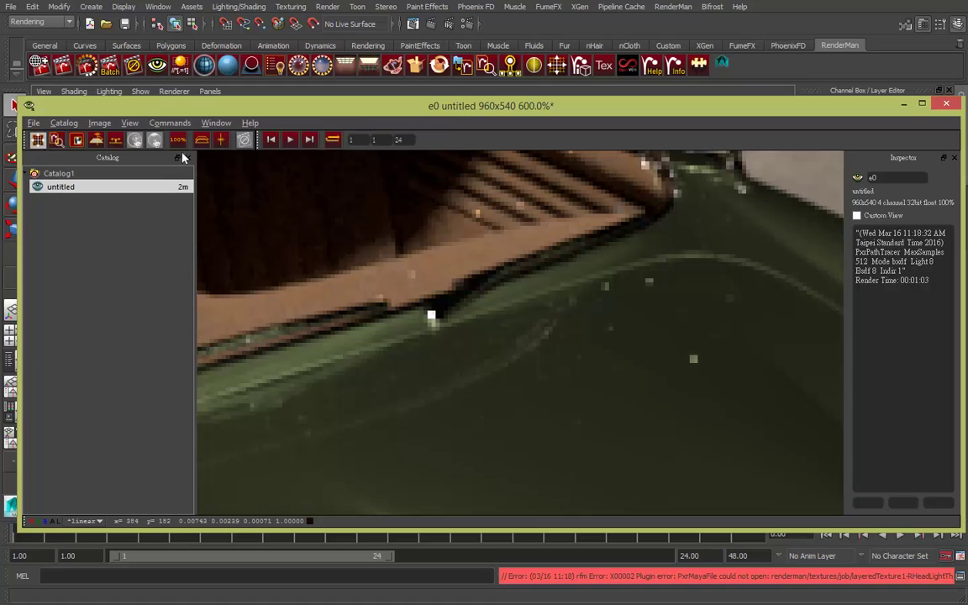
pyautogui.moveTo(532, 354); pyautogui.dragTo(519, 316, button='middle')
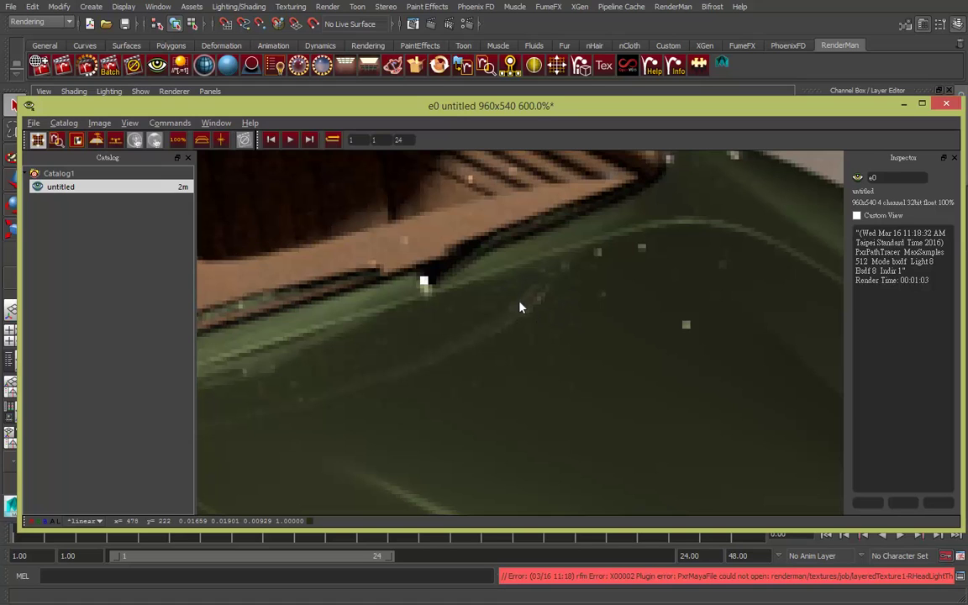
pyautogui.rightClick(529, 322)
pyautogui.moveTo(516, 300)
pyautogui.mouseDown(button='middle')
pyautogui.moveTo(565, 245)
pyautogui.moveTo(524, 287)
pyautogui.mouseUp(button='middle')
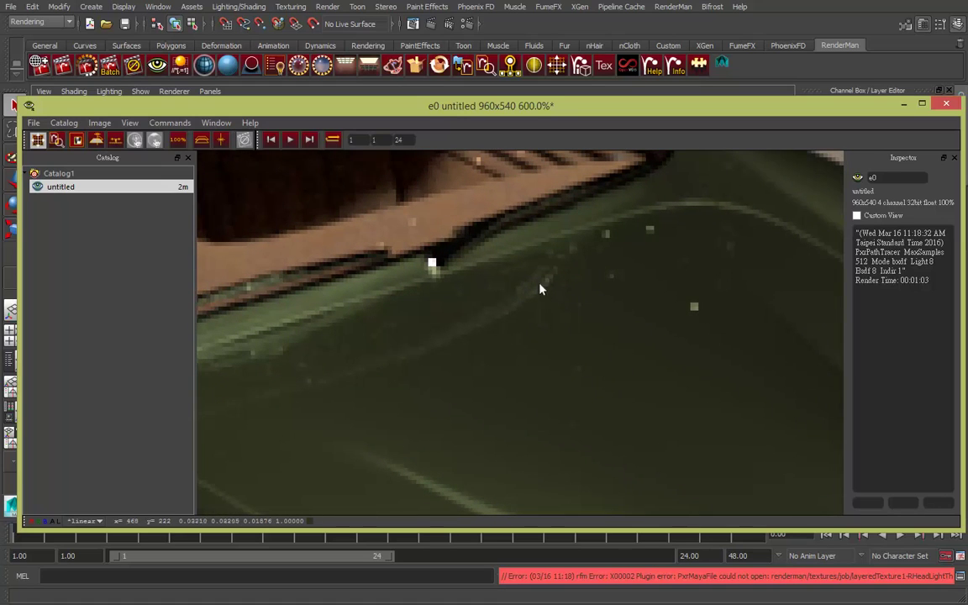
# Step: Zoom in and out repeatedly on the magnified hood and windshield
pyautogui.rightClick(531, 260)
pyautogui.scroll(-2, 529, 277)
pyautogui.scroll(2, 501, 314)
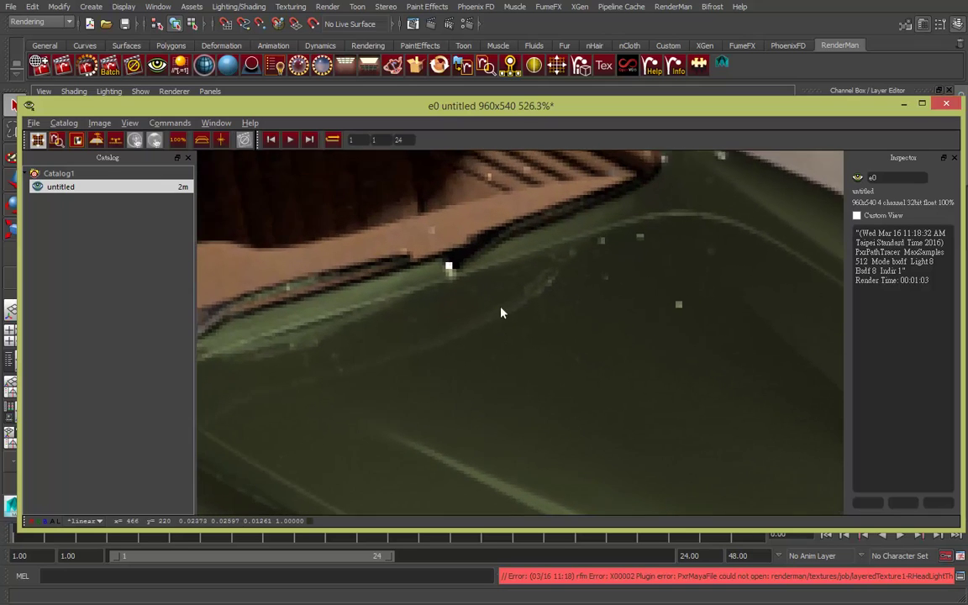
pyautogui.scroll(1, 504, 400)
pyautogui.rightClick(506, 319)
pyautogui.scroll(-3, 486, 328)
pyautogui.scroll(-3, 486, 329)
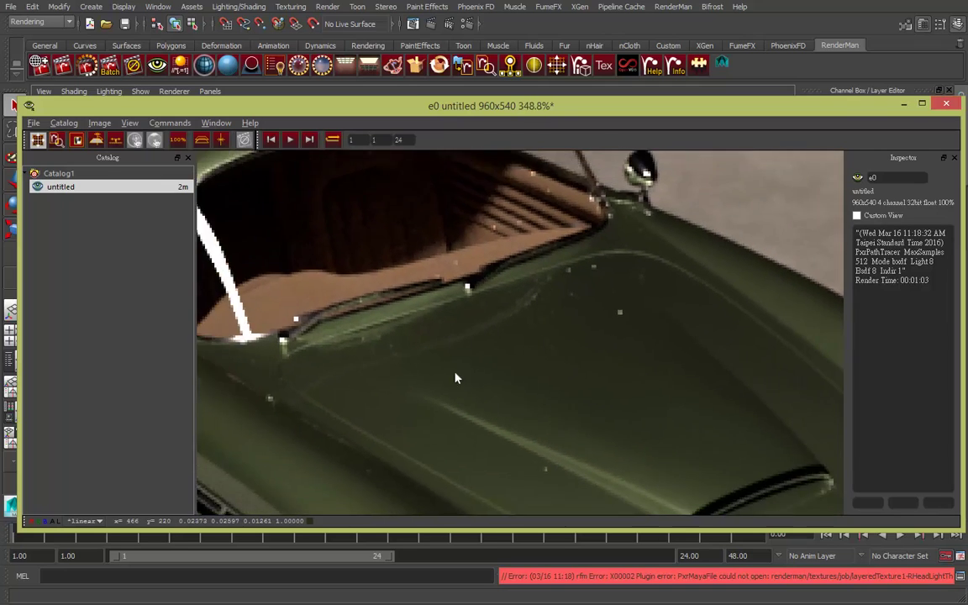
pyautogui.scroll(3, 476, 320)
pyautogui.scroll(1, 508, 285)
pyautogui.scroll(-2, 458, 433)
pyautogui.scroll(-2, 458, 432)
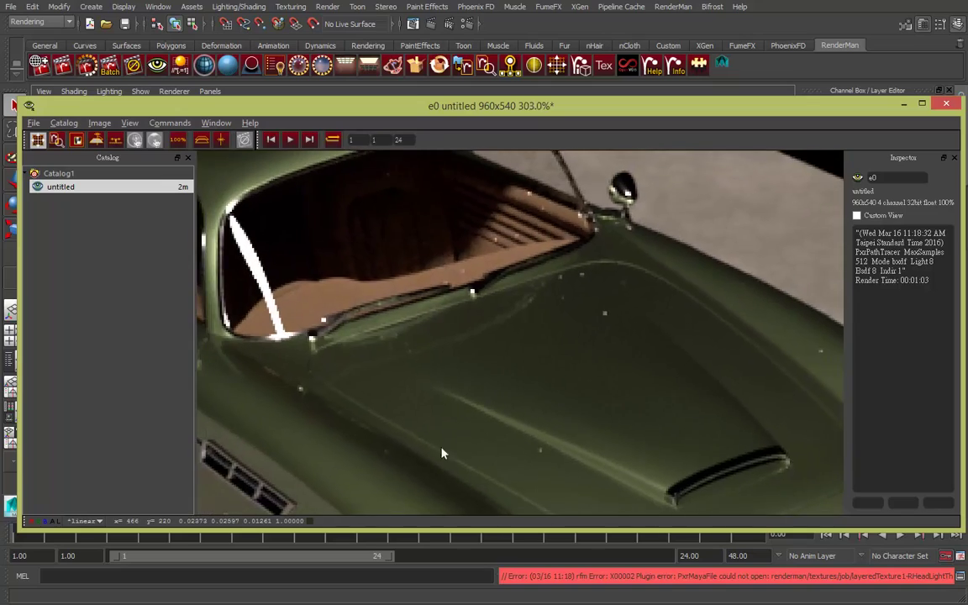
pyautogui.scroll(3, 443, 450)
pyautogui.scroll(-4, 480, 372)
pyautogui.scroll(1, 432, 445)
pyautogui.scroll(2, 454, 412)
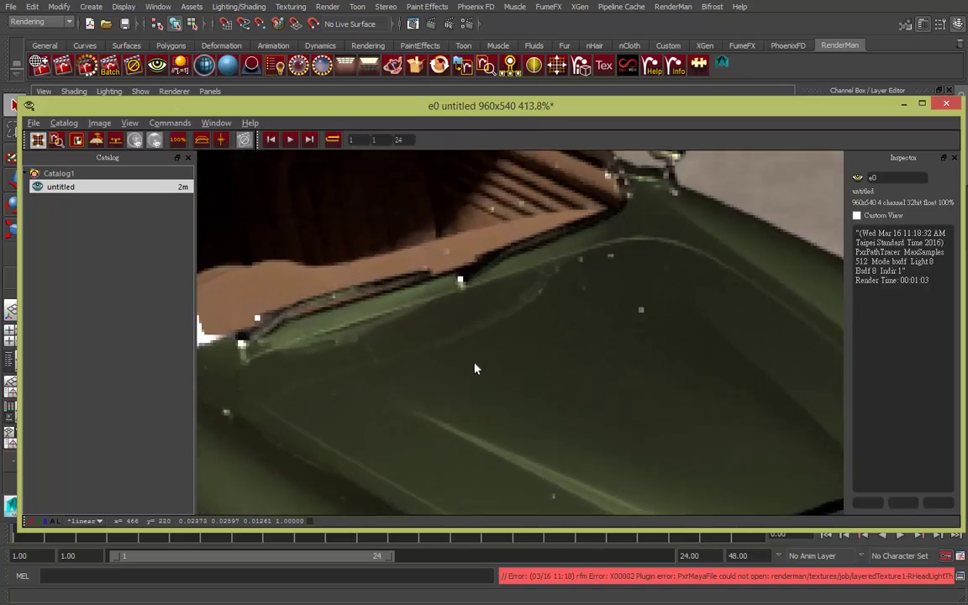
pyautogui.scroll(1, 502, 320)
pyautogui.scroll(-2, 484, 358)
pyautogui.scroll(-2, 448, 426)
pyautogui.scroll(2, 470, 395)
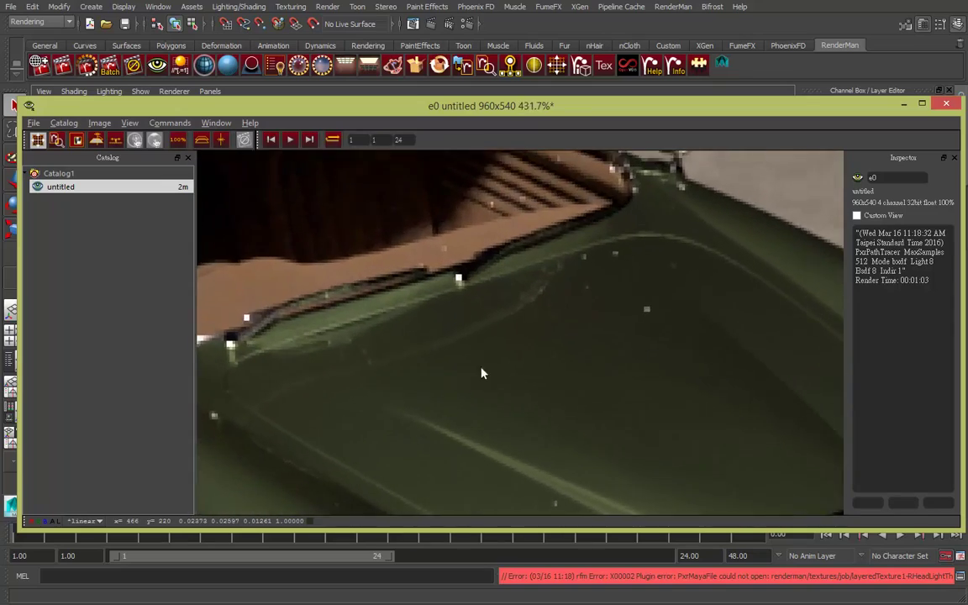
pyautogui.scroll(1, 492, 357)
pyautogui.rightClick(487, 340)
pyautogui.scroll(-3, 470, 353)
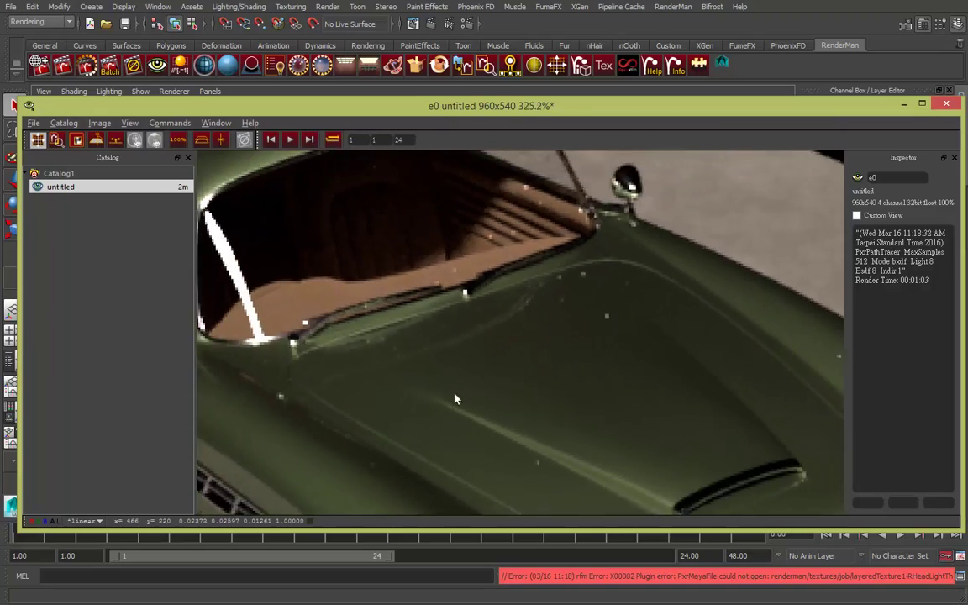
pyautogui.scroll(-1, 428, 404)
pyautogui.rightClick(413, 480)
pyautogui.scroll(-2, 471, 336)
pyautogui.scroll(-4, 471, 323)
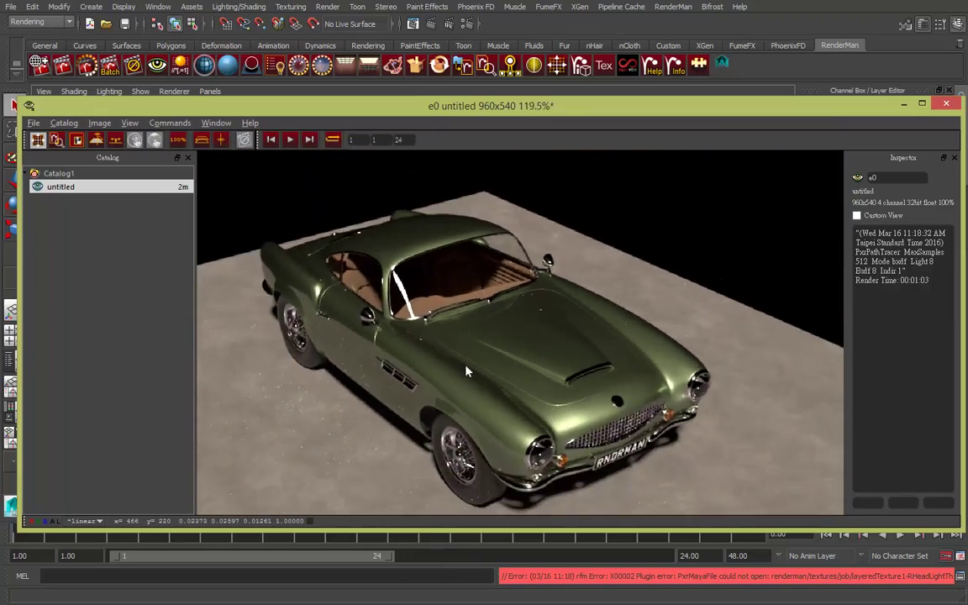
pyautogui.scroll(4, 471, 286)
pyautogui.scroll(-3, 470, 294)
pyautogui.scroll(6, 521, 281)
pyautogui.scroll(-5, 505, 336)
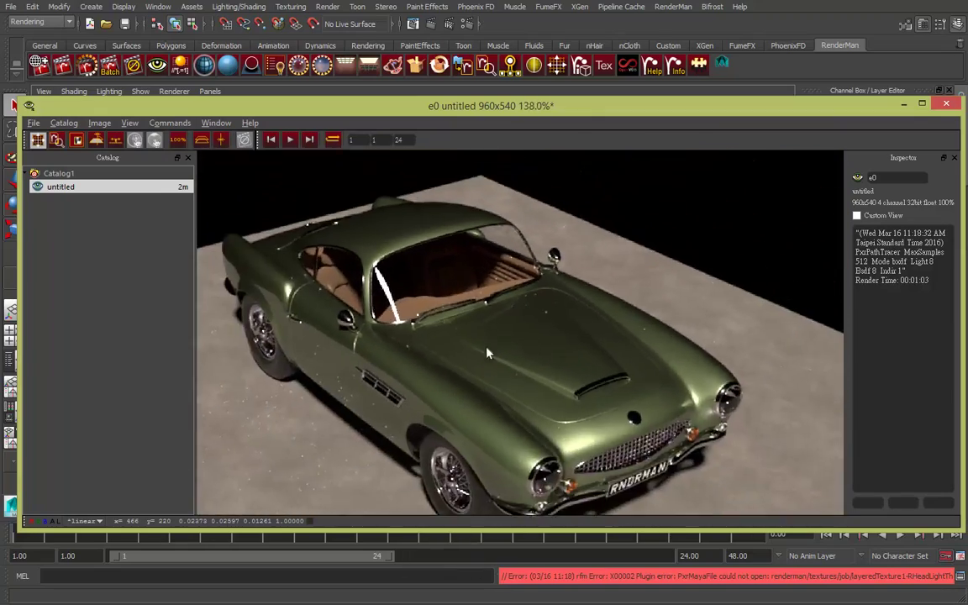
pyautogui.scroll(2, 486, 357)
pyautogui.scroll(2, 496, 345)
pyautogui.scroll(2, 529, 298)
pyautogui.scroll(-5, 555, 269)
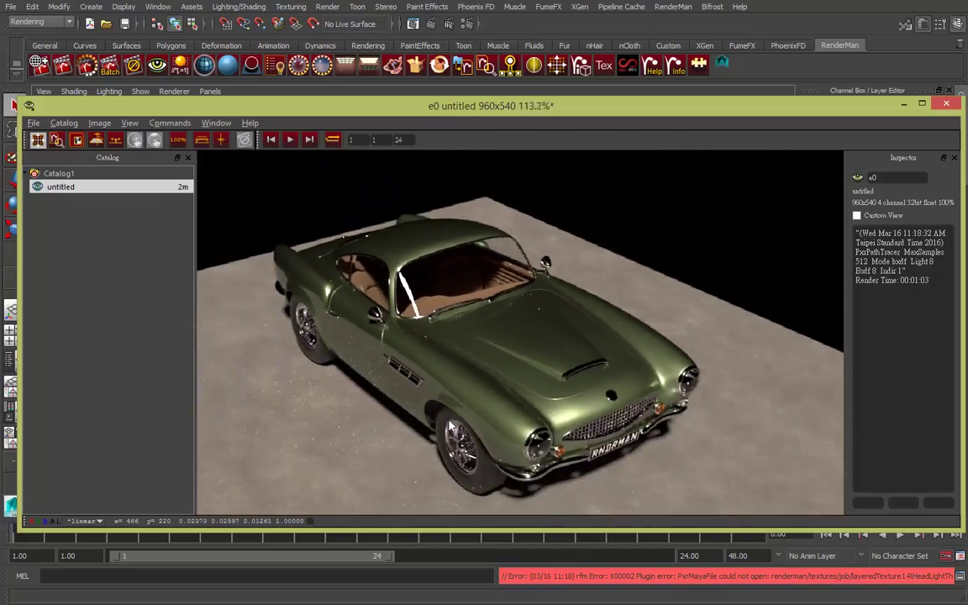
pyautogui.scroll(4, 572, 266)
pyautogui.scroll(1, 538, 304)
pyautogui.scroll(-5, 504, 345)
pyautogui.scroll(6, 505, 336)
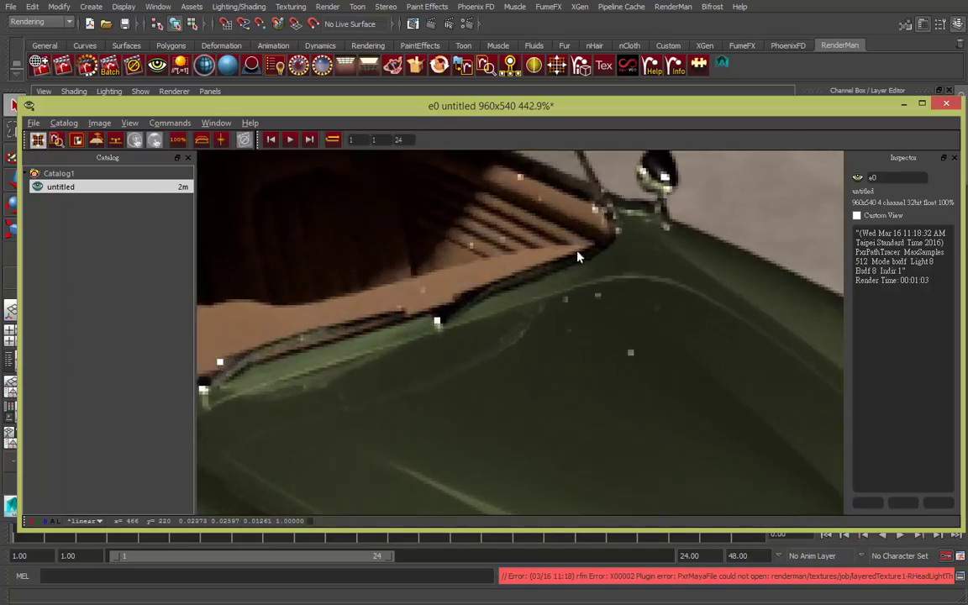
pyautogui.scroll(-5, 554, 286)
pyautogui.scroll(3, 521, 294)
pyautogui.scroll(-2, 504, 353)
pyautogui.scroll(4, 491, 362)
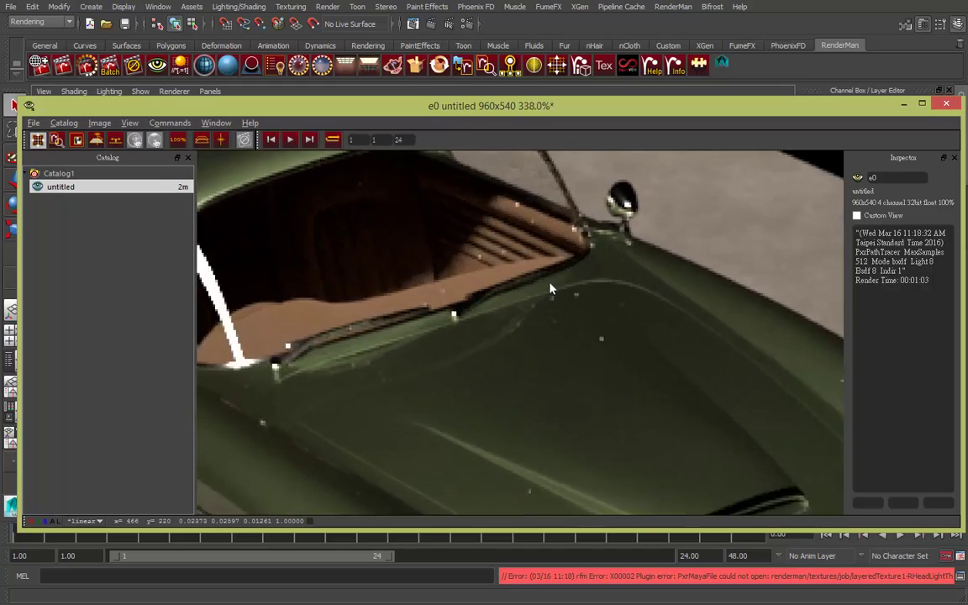
pyautogui.scroll(-2, 500, 336)
pyautogui.rightClick(514, 332)
# Step: Centre the car's hood in view, zoom around it, and open the View menu
pyautogui.moveTo(504, 317); pyautogui.dragTo(539, 303, button='middle')
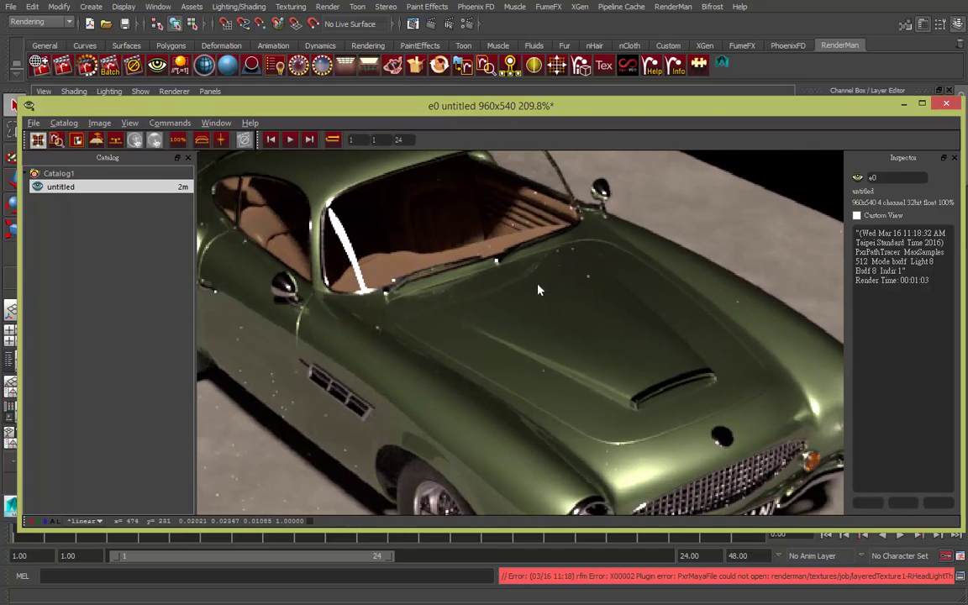
pyautogui.scroll(2, 540, 287)
pyautogui.scroll(-5, 487, 366)
pyautogui.scroll(3, 471, 336)
pyautogui.scroll(-2, 505, 403)
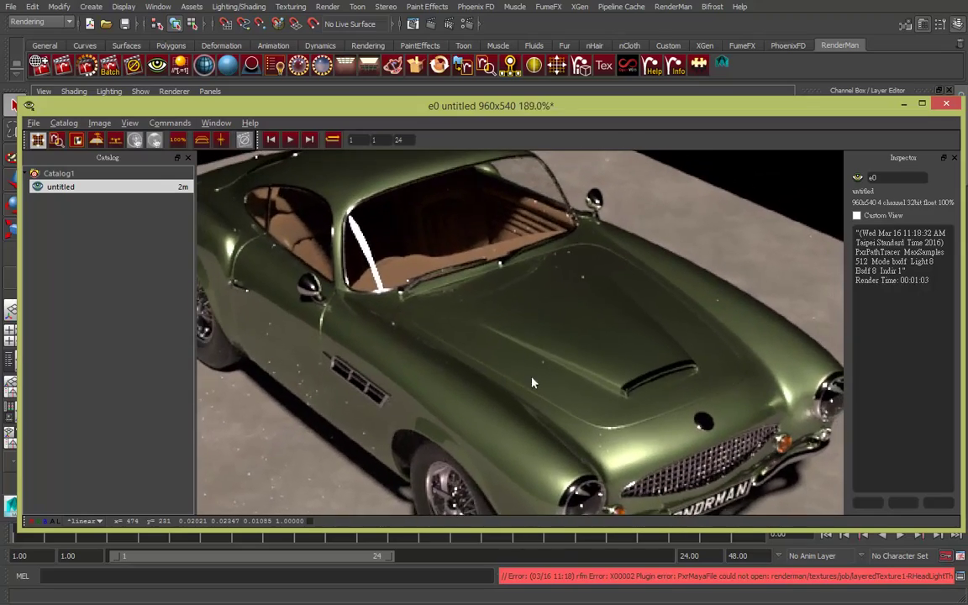
pyautogui.scroll(-2, 479, 340)
pyautogui.scroll(2, 475, 345)
pyautogui.scroll(-2, 496, 269)
pyautogui.scroll(2, 503, 244)
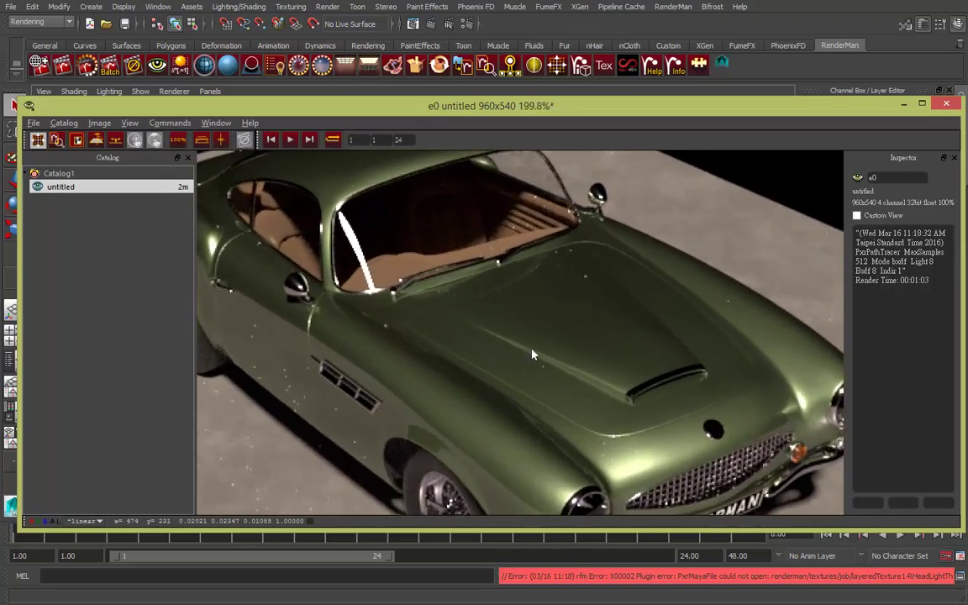
pyautogui.scroll(-1, 513, 252)
pyautogui.rightClick(528, 246)
pyautogui.click(481, 291)
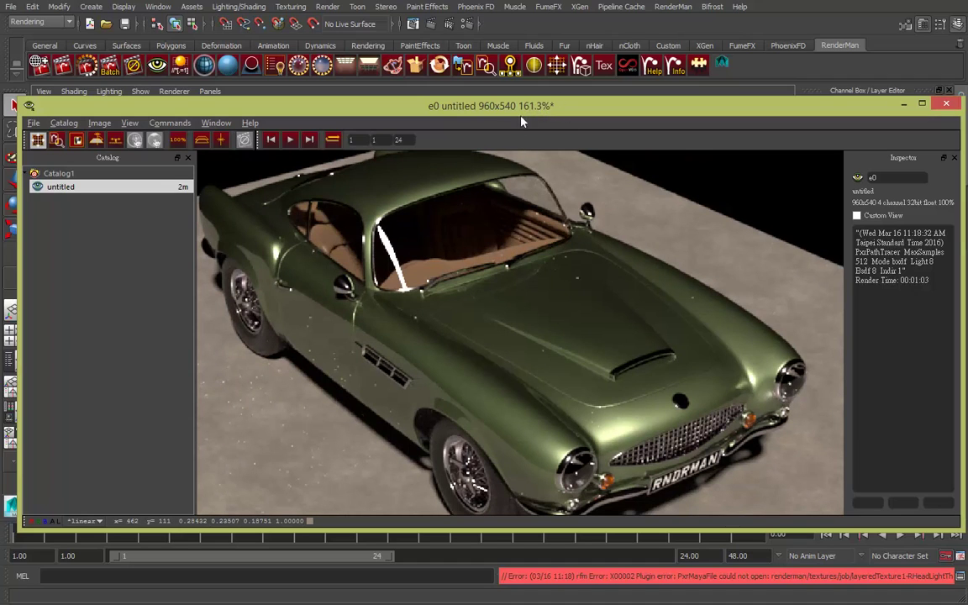
pyautogui.click(131, 124)
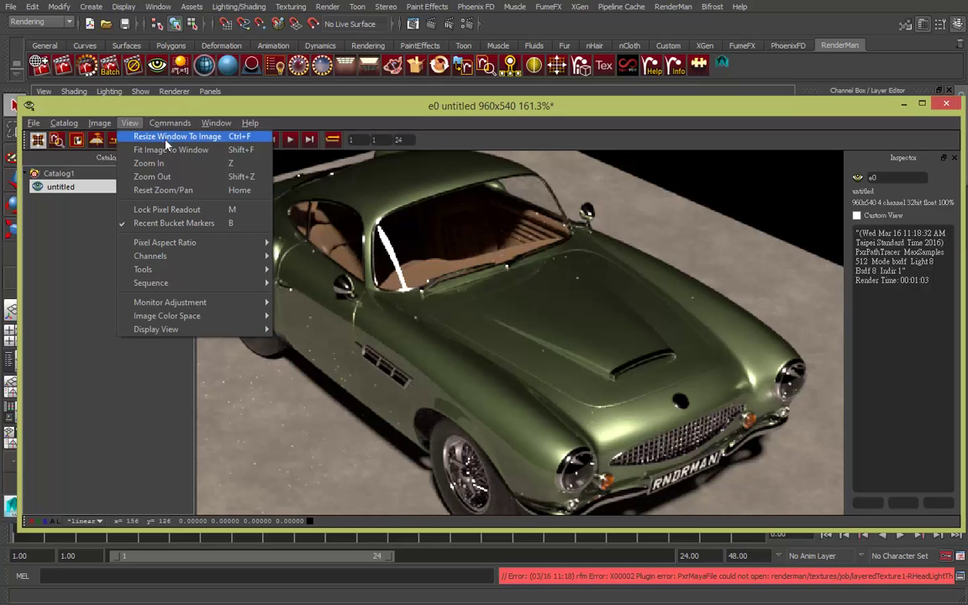
# Step: Grow the it window to image size, fit the render, and move the window around
pyautogui.click(212, 138)
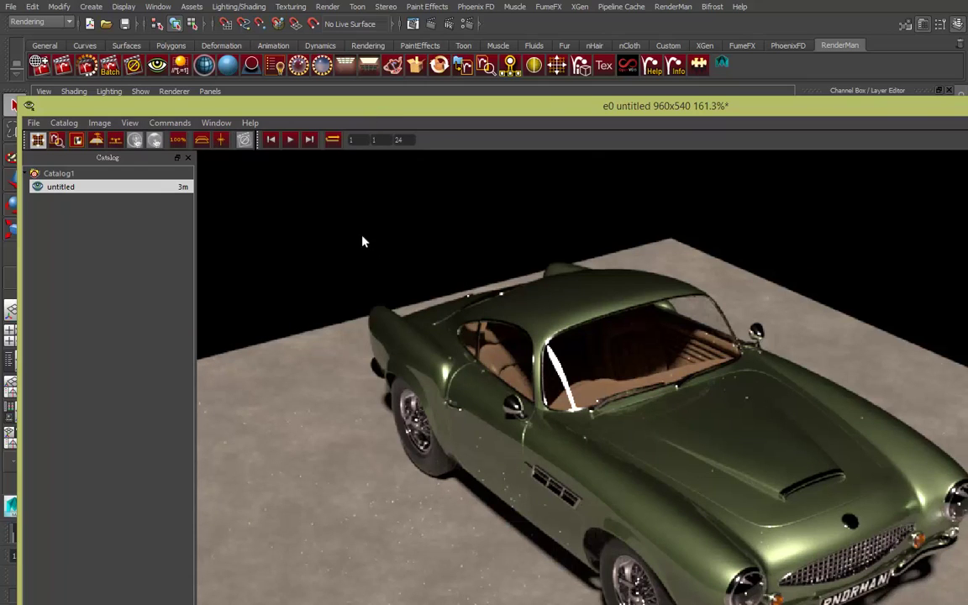
pyautogui.click(130, 122)
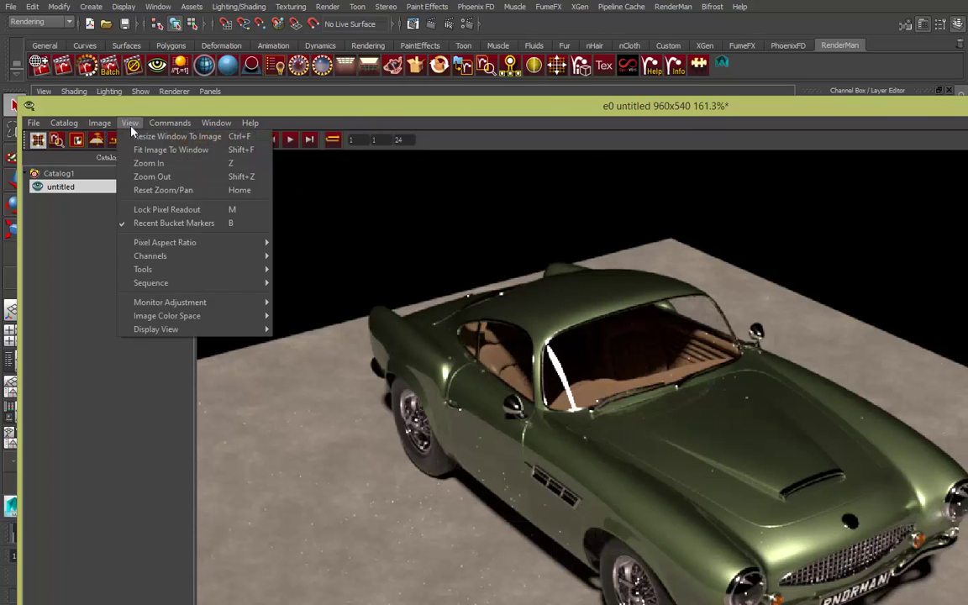
pyautogui.click(172, 150)
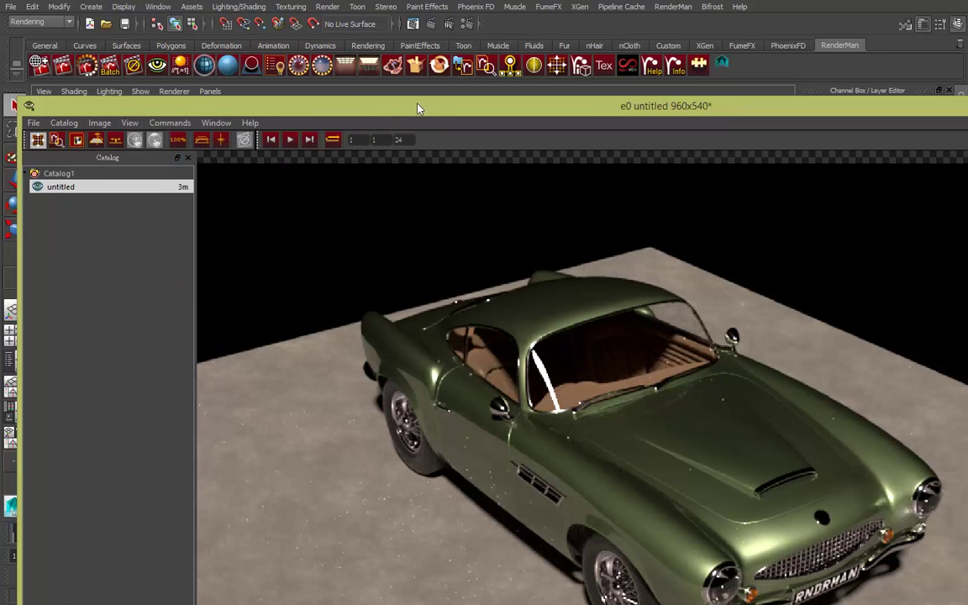
pyautogui.moveTo(418, 109); pyautogui.dragTo(303, 66)
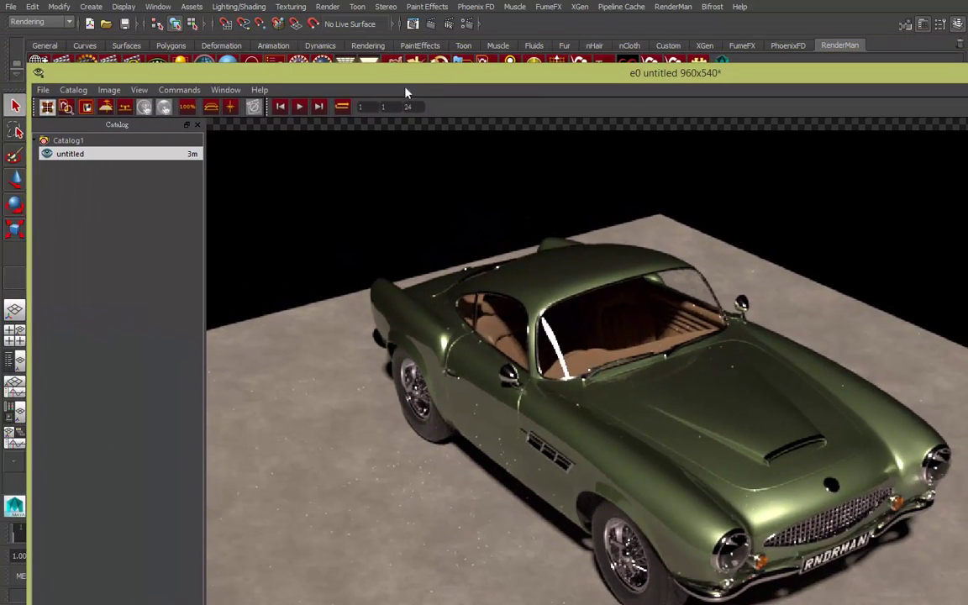
pyautogui.moveTo(37, 72); pyautogui.dragTo(473, 343)
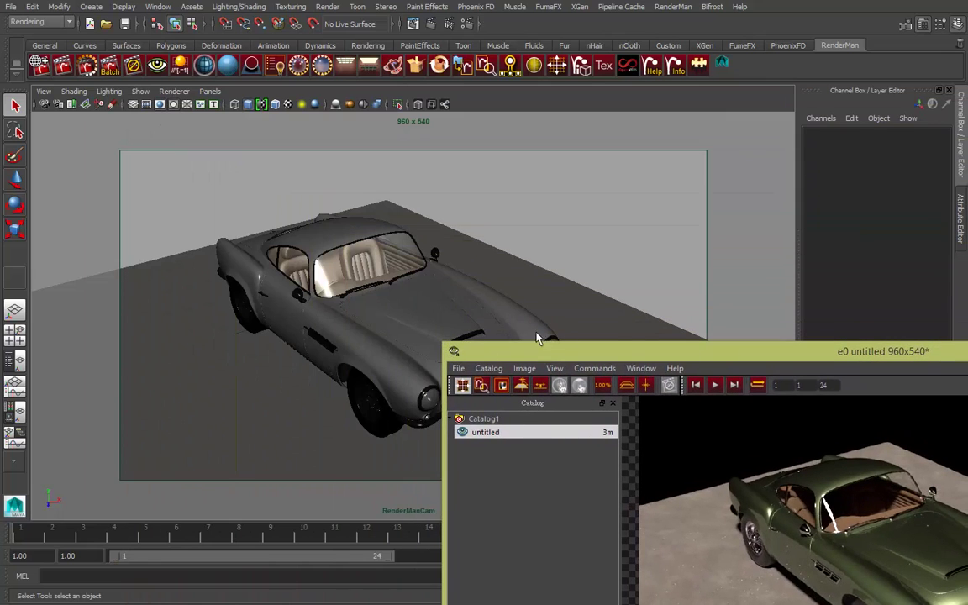
pyautogui.moveTo(473, 342); pyautogui.dragTo(333, 132)
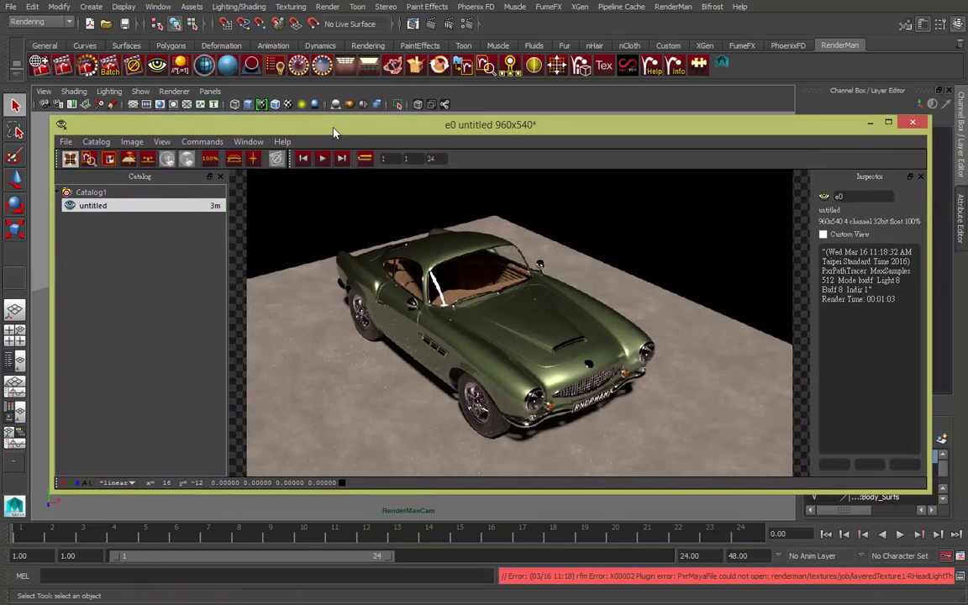
# Step: Fit the render again, then shrink the it window and reposition it up-left
pyautogui.click(166, 141)
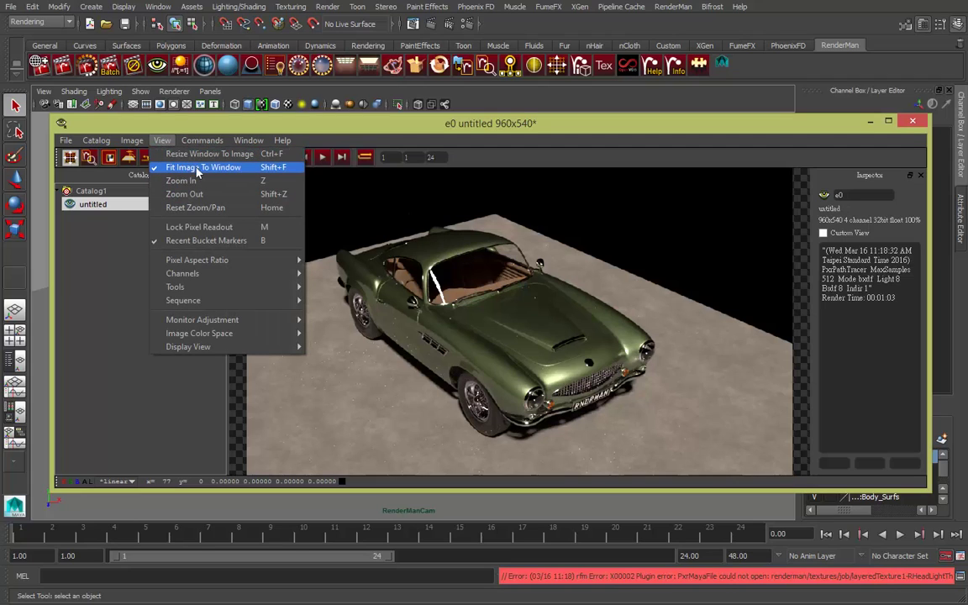
pyautogui.click(207, 171)
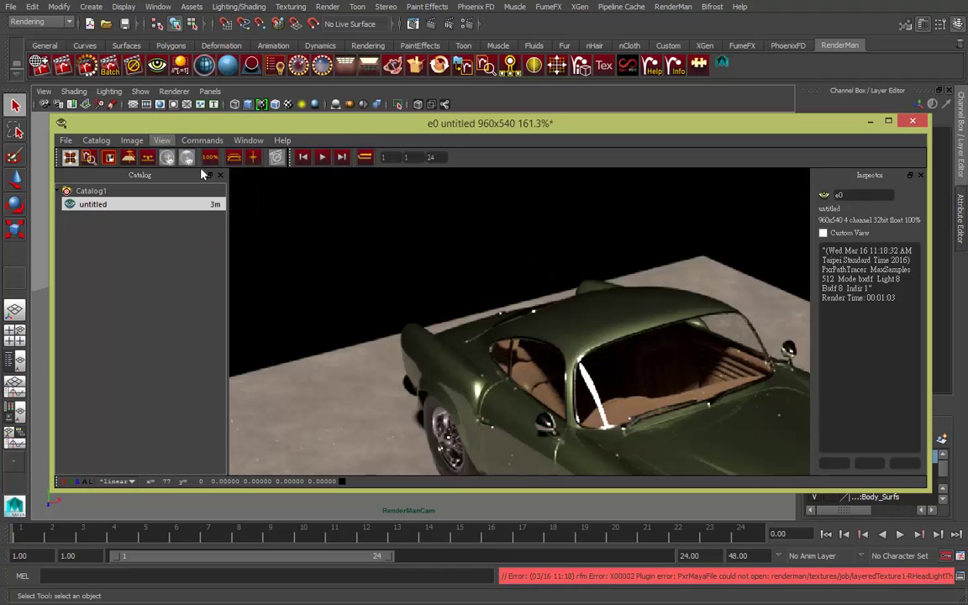
pyautogui.click(162, 140)
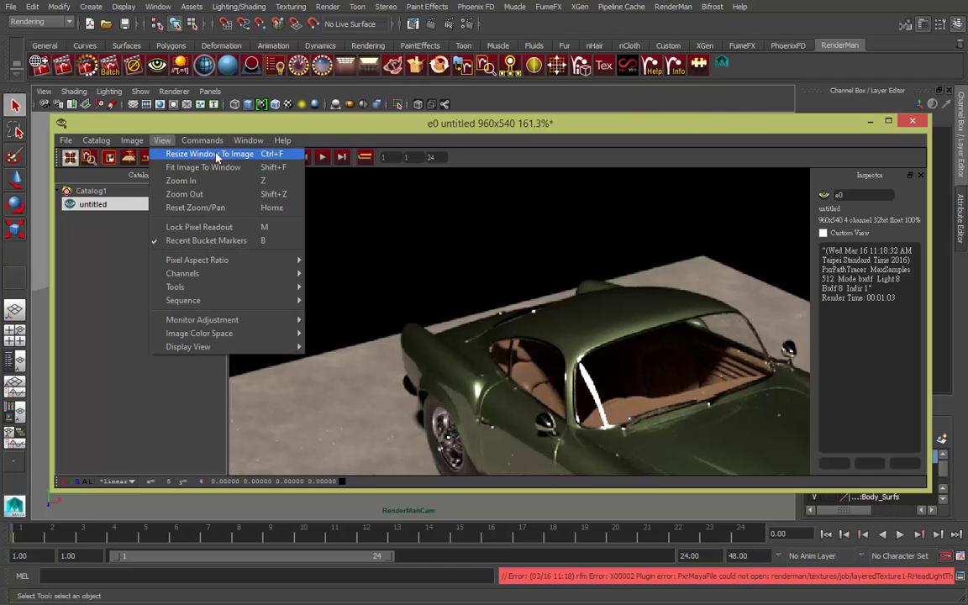
pyautogui.click(216, 154)
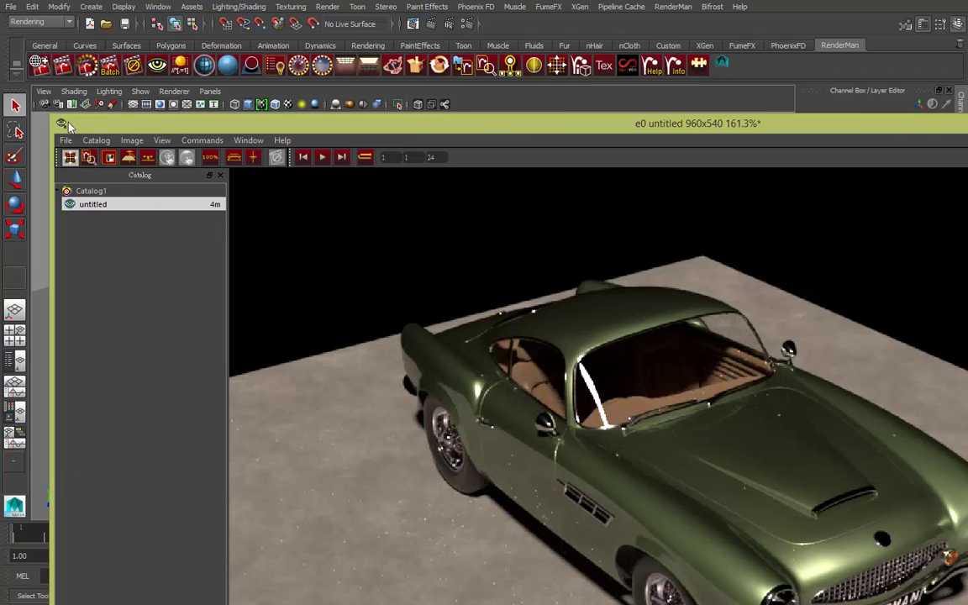
pyautogui.moveTo(376, 124)
pyautogui.mouseDown()
pyautogui.moveTo(687, 395)
pyautogui.moveTo(342, 120)
pyautogui.moveTo(330, 129)
pyautogui.mouseUp()
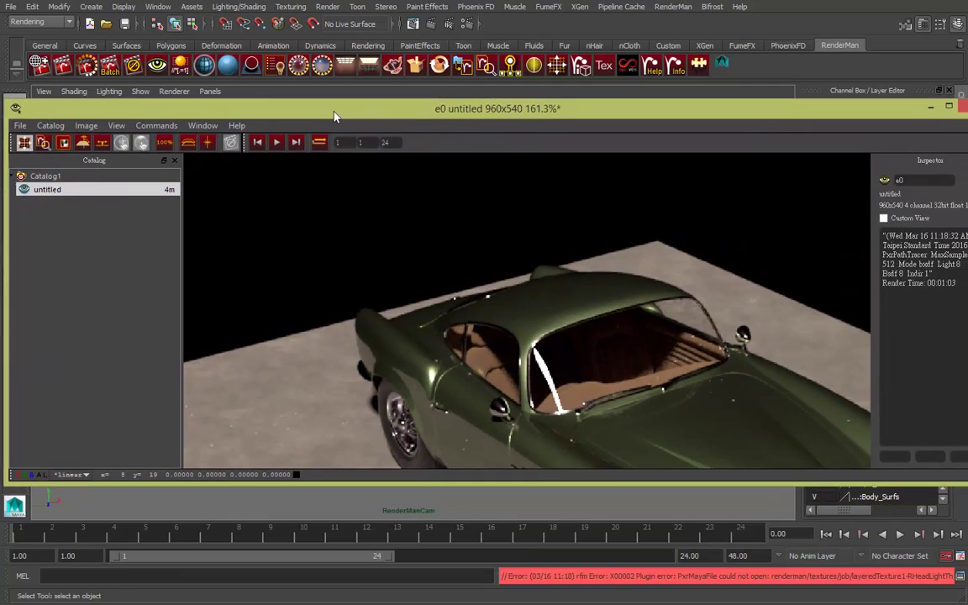
pyautogui.moveTo(11, 119); pyautogui.dragTo(69, 137)
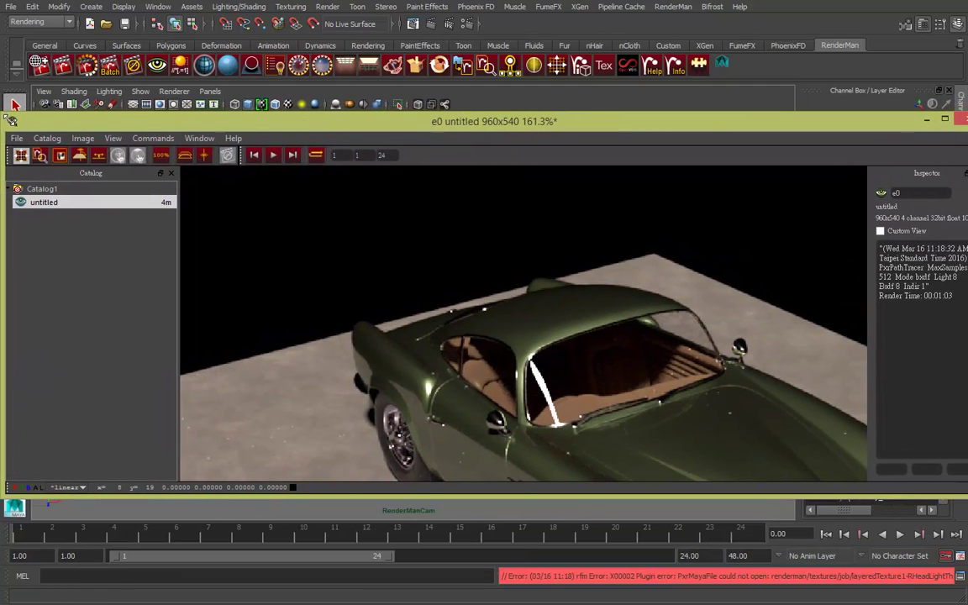
pyautogui.moveTo(477, 144); pyautogui.dragTo(438, 132)
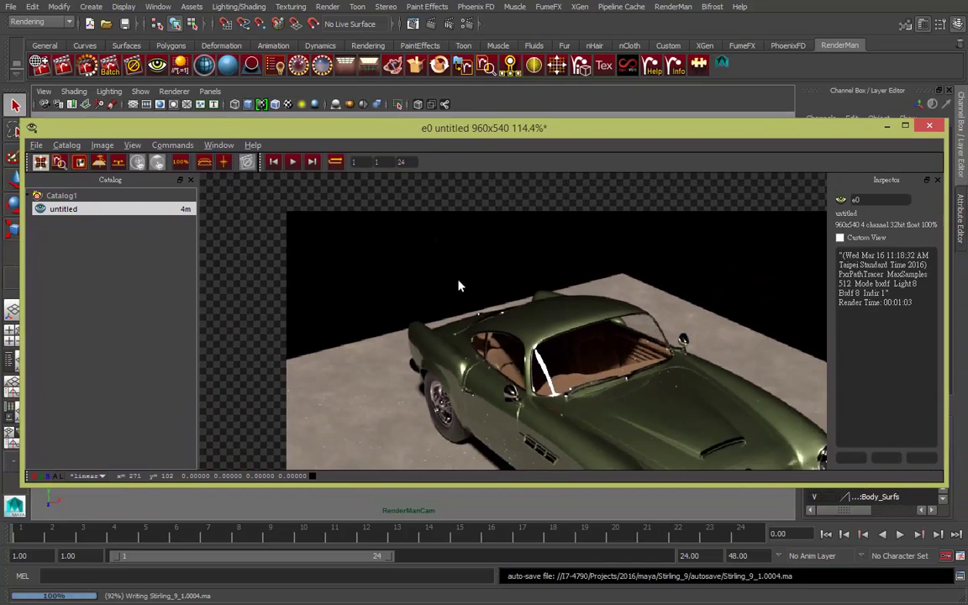
# Step: Zoom out, pan the car into view, display it at 100%, and check the View menu
pyautogui.scroll(-3, 458, 284)
pyautogui.rightClick(444, 277)
pyautogui.moveTo(552, 357)
pyautogui.mouseDown(button='middle')
pyautogui.moveTo(501, 274)
pyautogui.moveTo(530, 294)
pyautogui.mouseUp(button='middle')
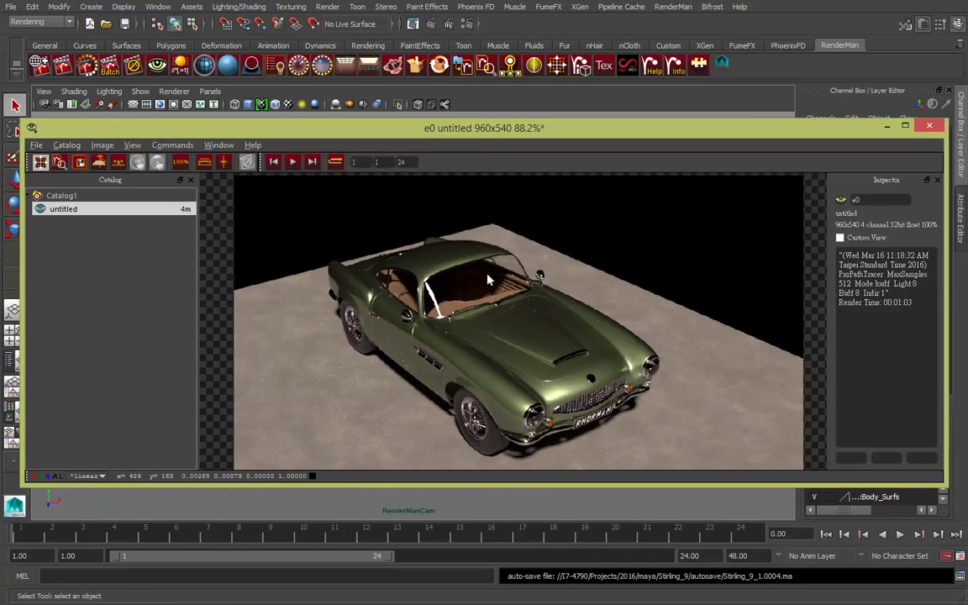
pyautogui.click(172, 159)
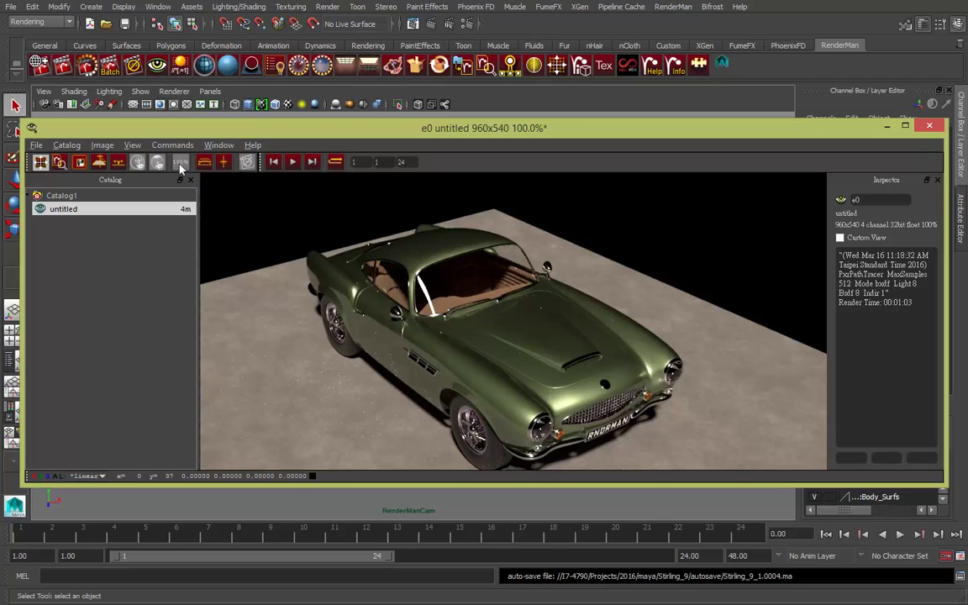
pyautogui.click(133, 147)
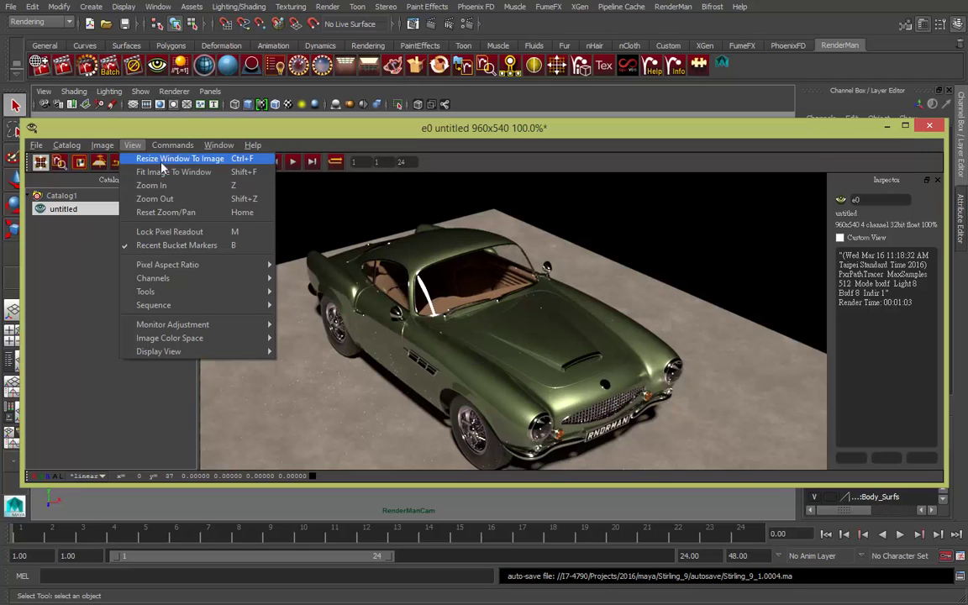
pyautogui.click(531, 147)
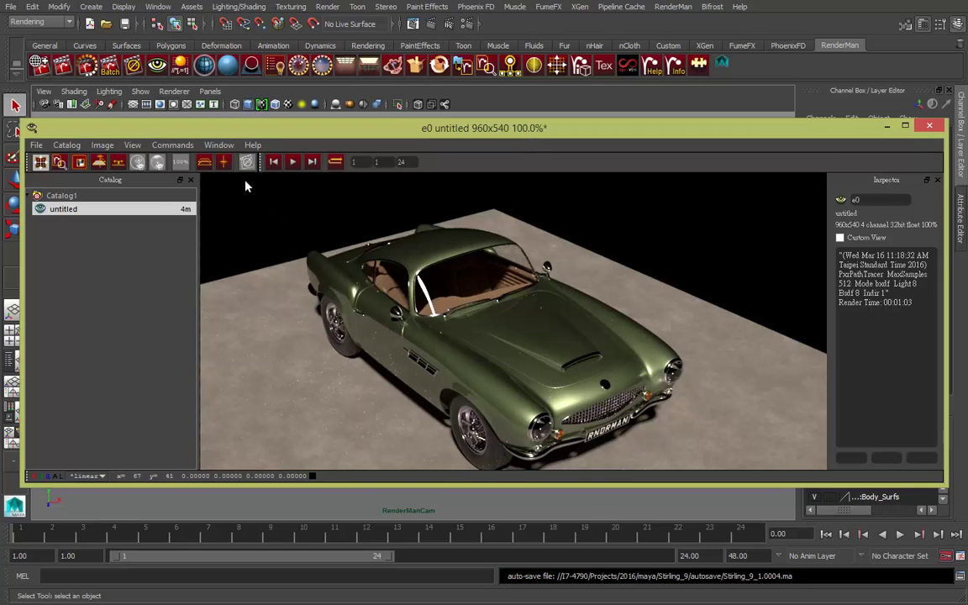
pyautogui.click(219, 145)
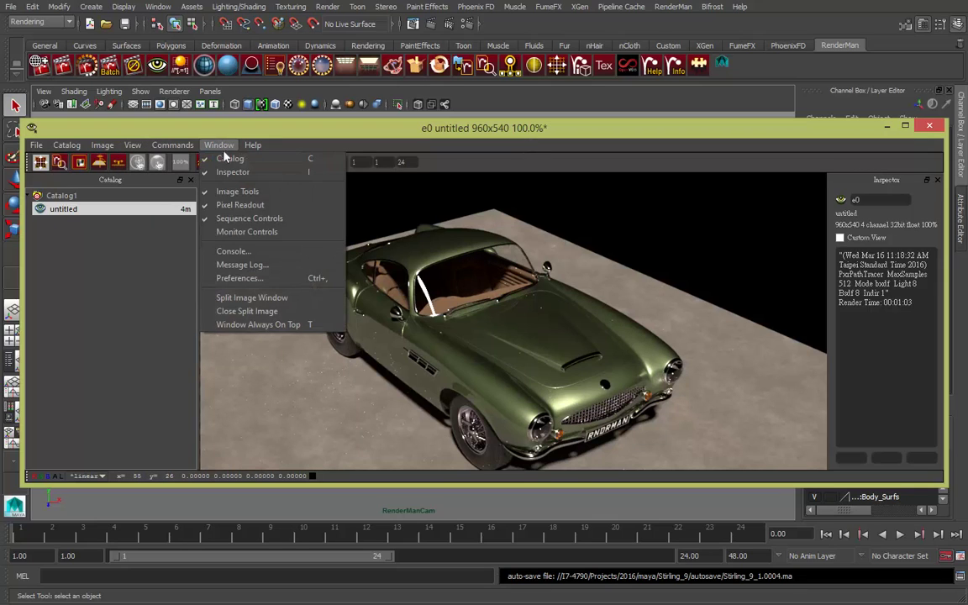
pyautogui.click(236, 207)
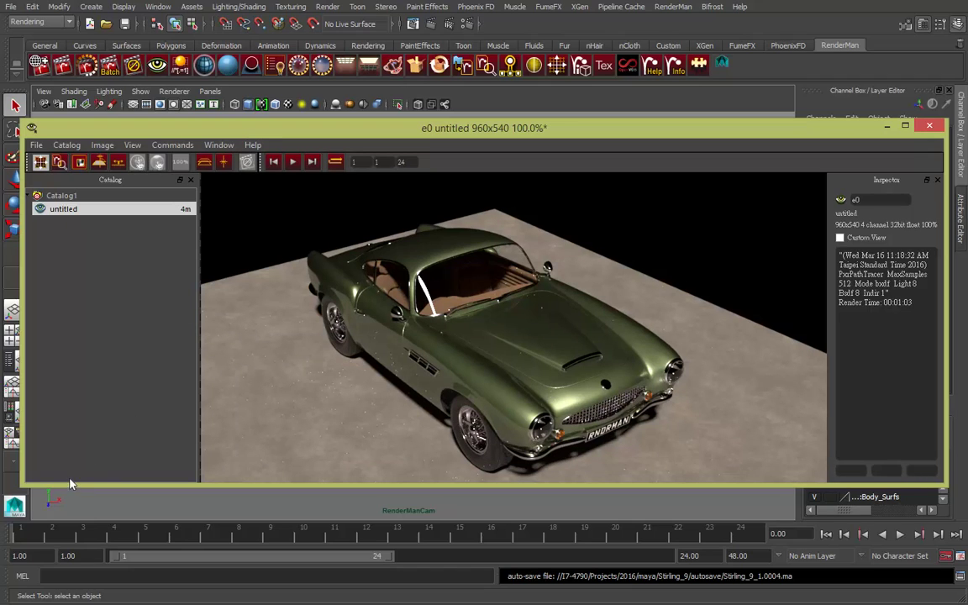
pyautogui.click(218, 144)
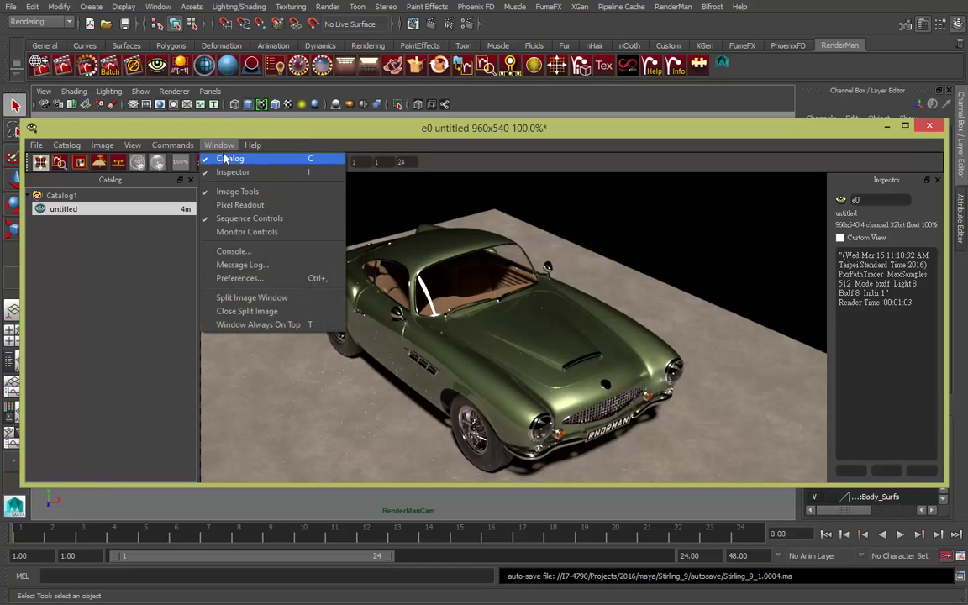
pyautogui.click(238, 206)
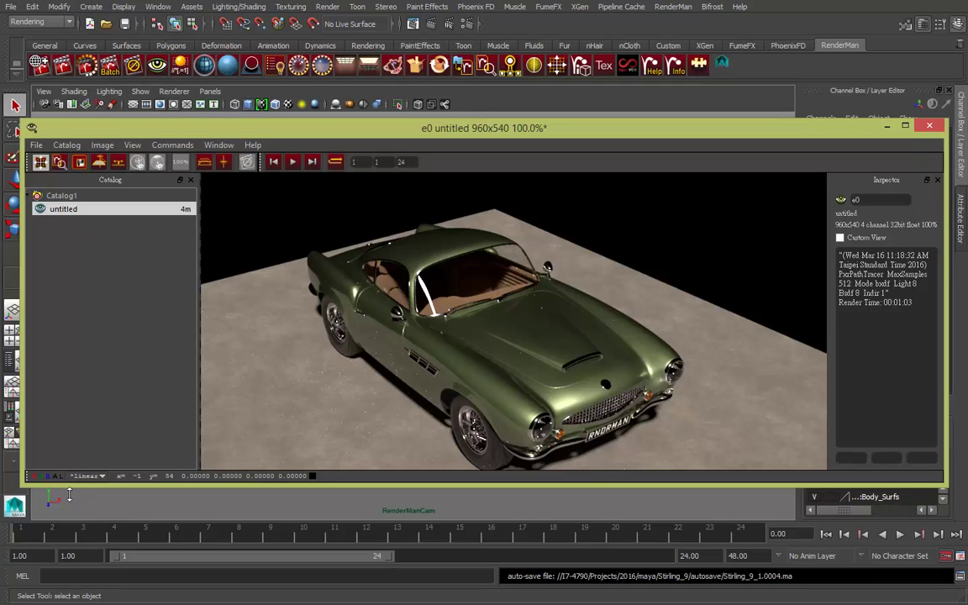
pyautogui.click(94, 476)
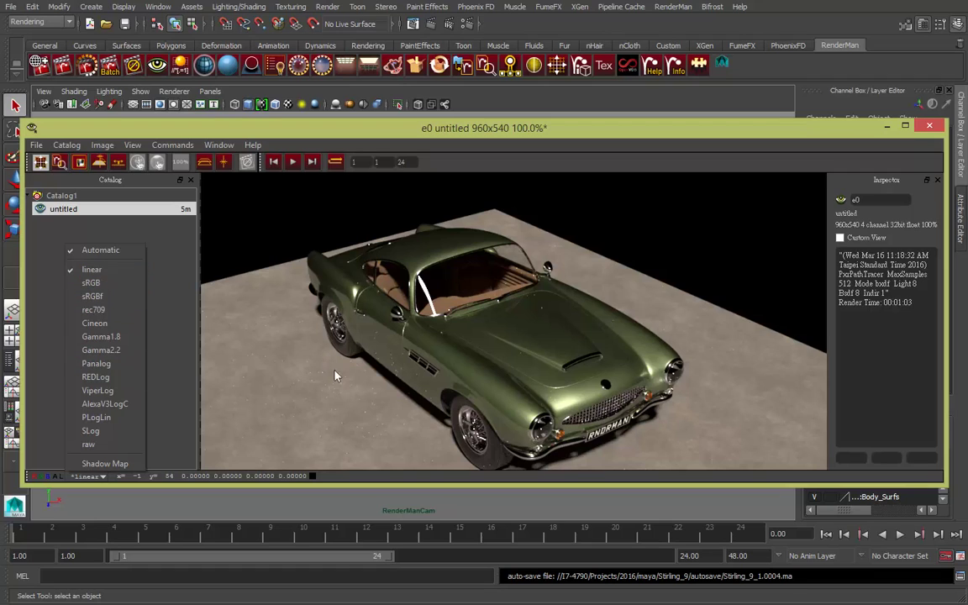
pyautogui.click(365, 364)
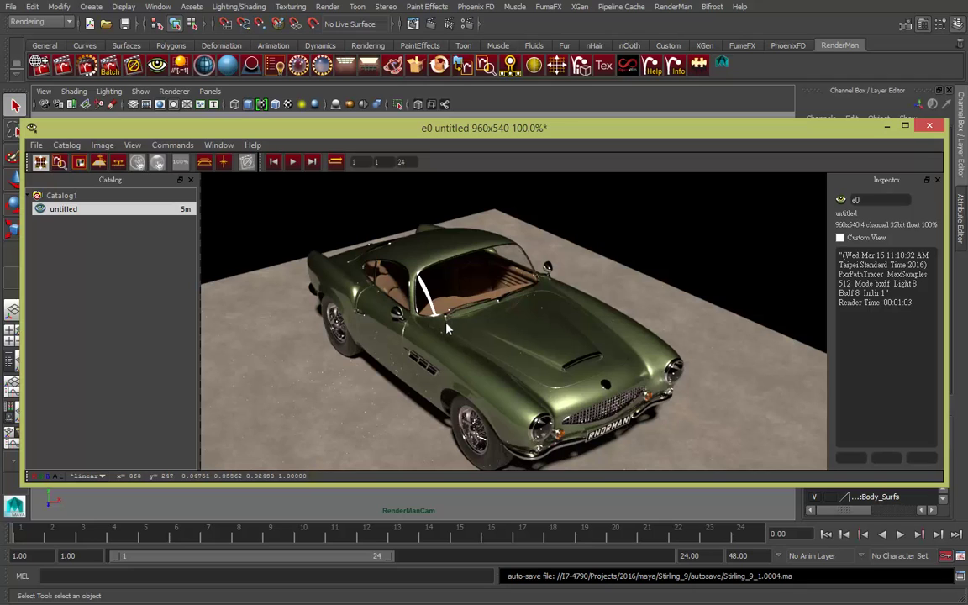
pyautogui.click(219, 146)
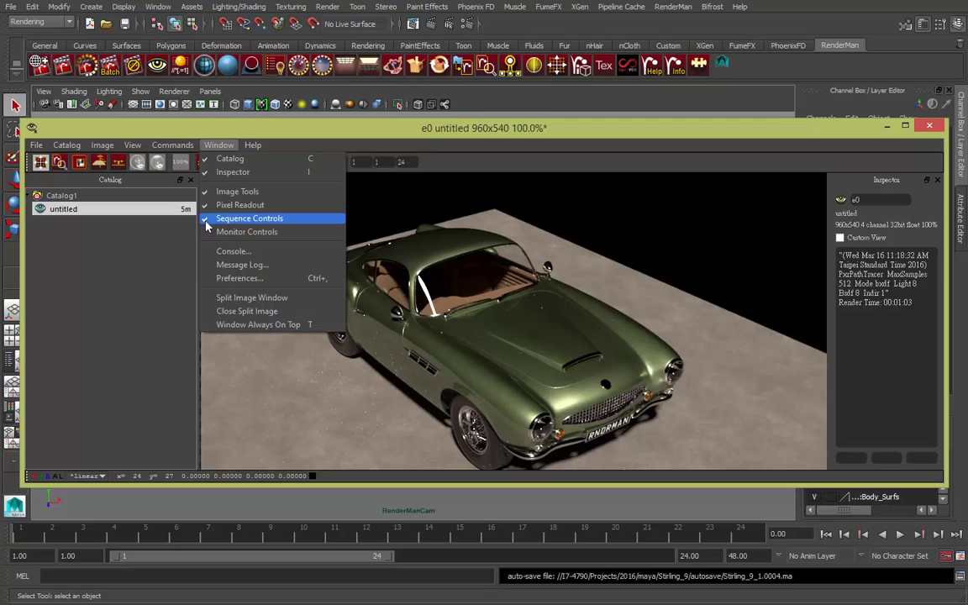
pyautogui.click(209, 220)
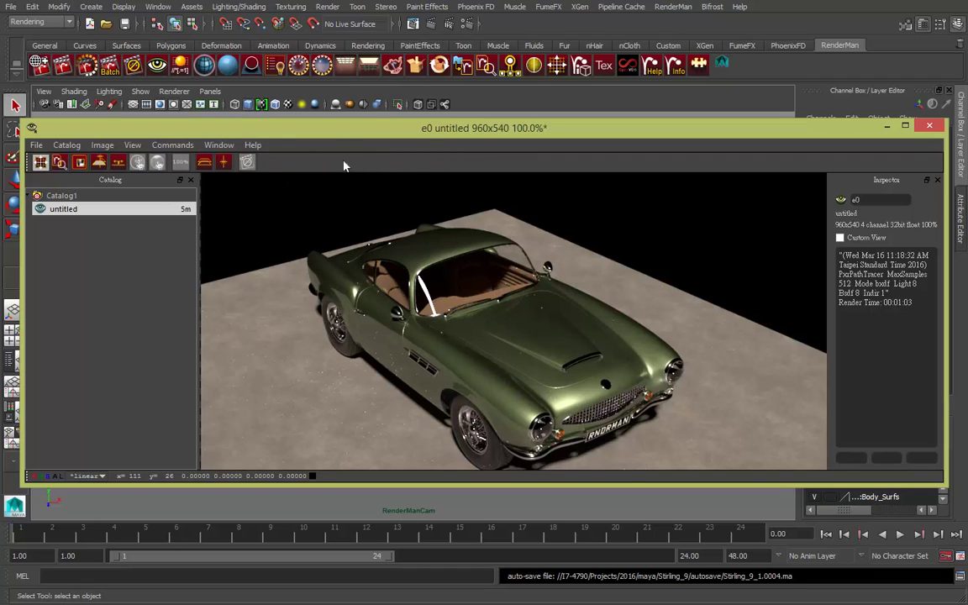
pyautogui.click(218, 145)
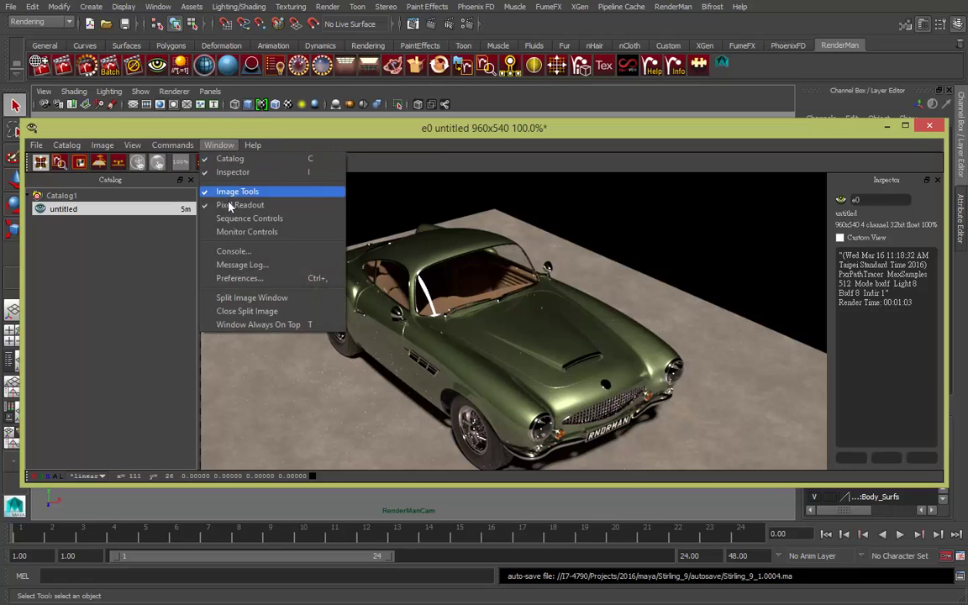
pyautogui.click(247, 220)
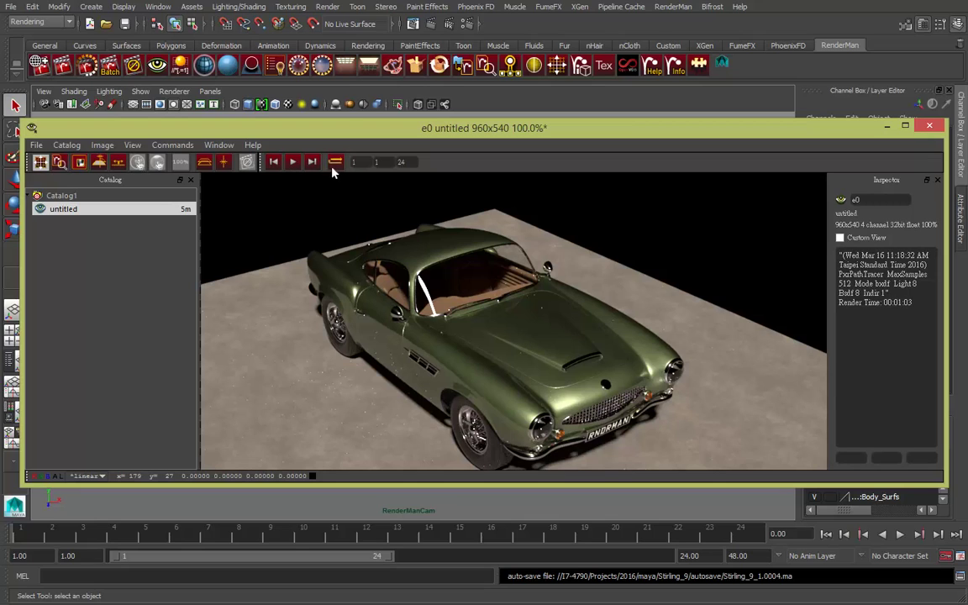
pyautogui.click(219, 144)
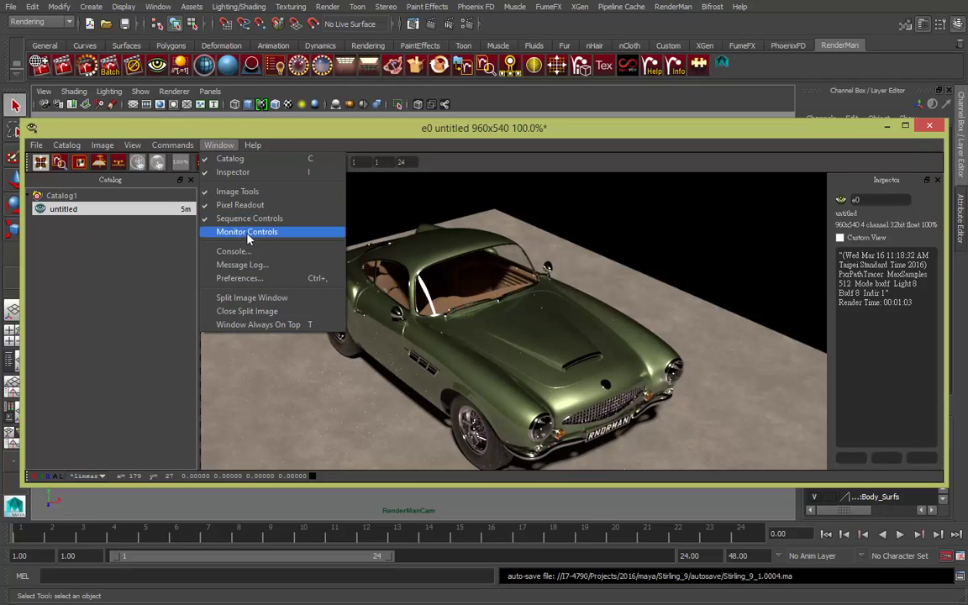
pyautogui.click(247, 235)
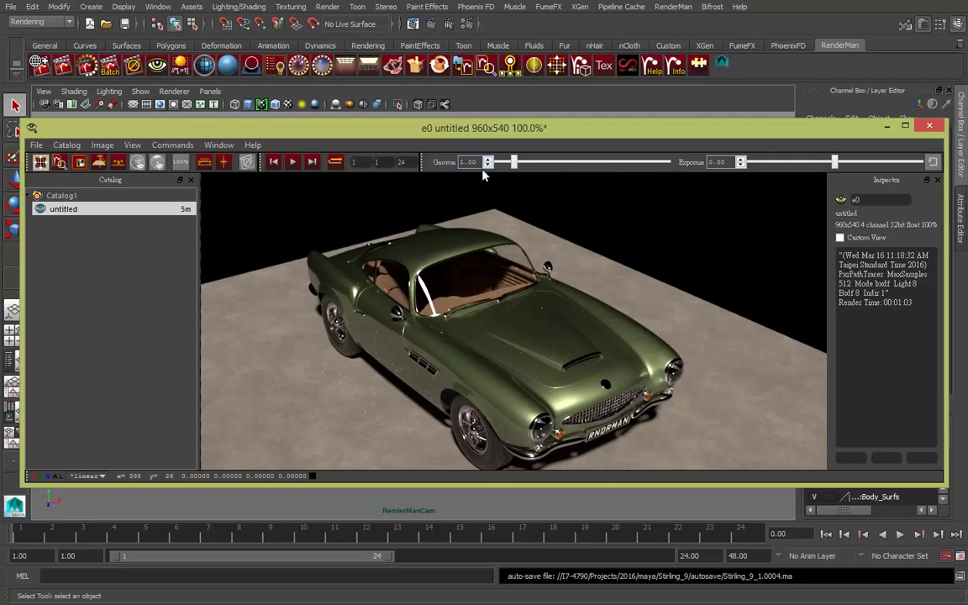
pyautogui.click(218, 145)
pyautogui.click(245, 239)
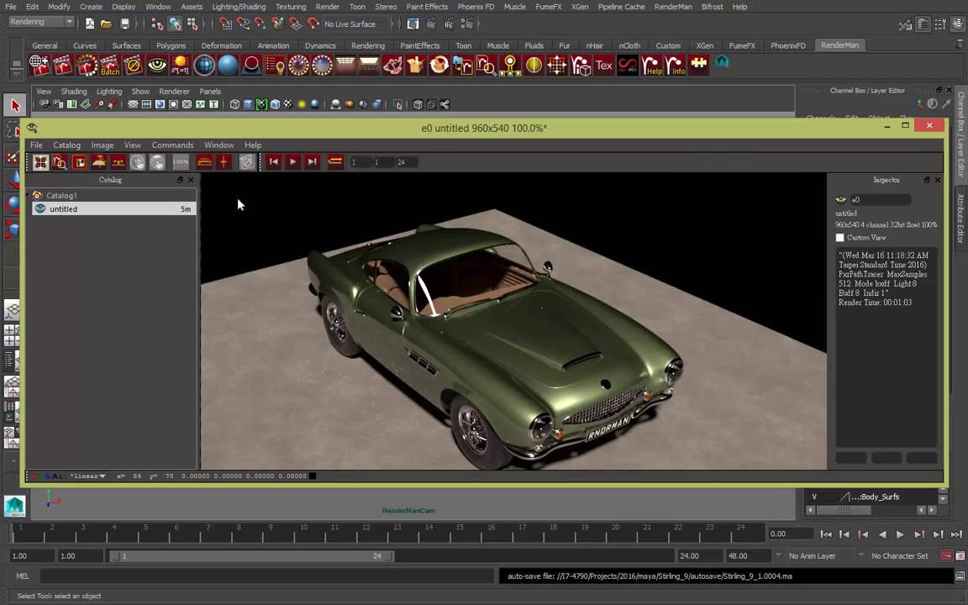
pyautogui.click(218, 144)
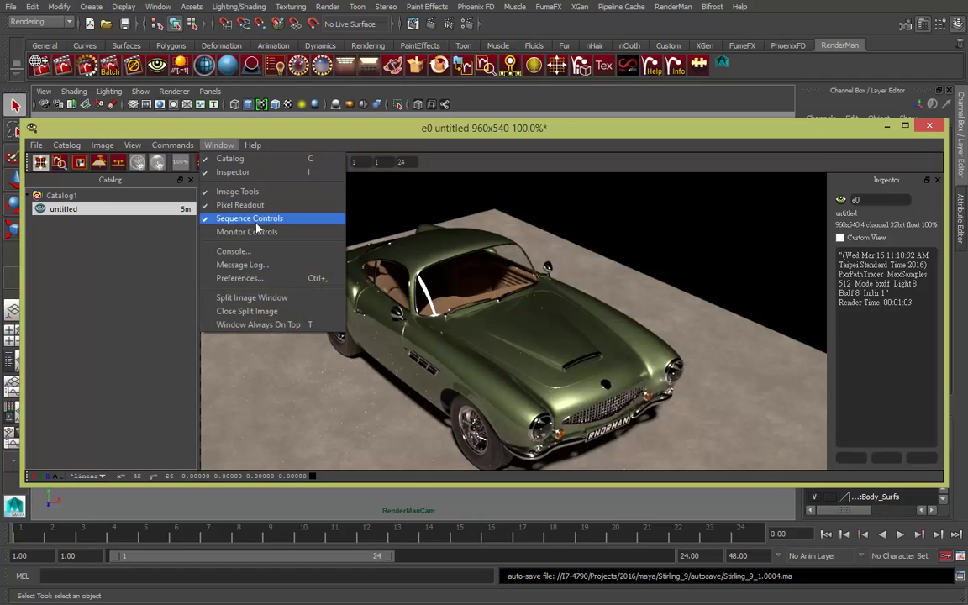
pyautogui.click(250, 252)
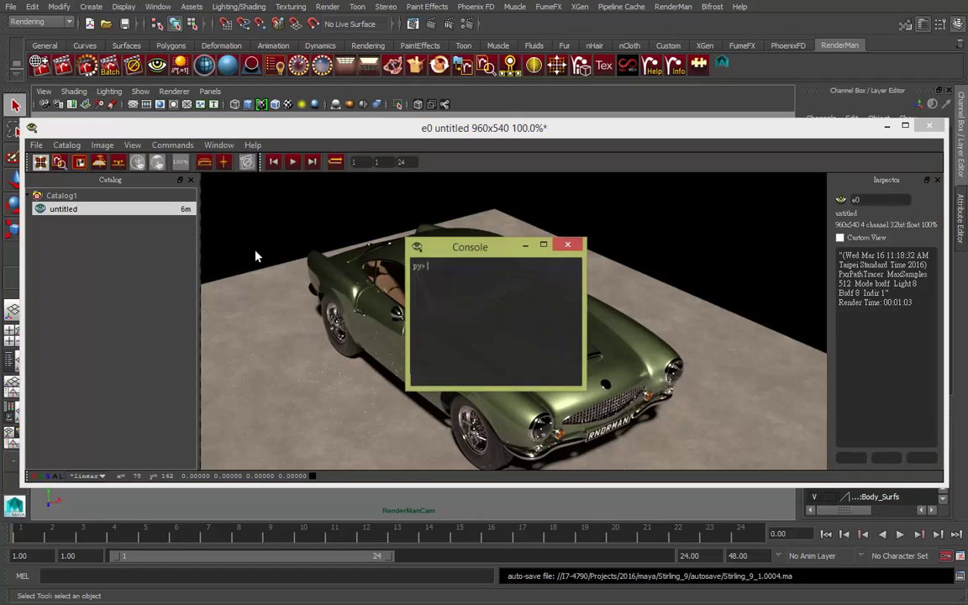
pyautogui.moveTo(506, 257); pyautogui.dragTo(465, 246)
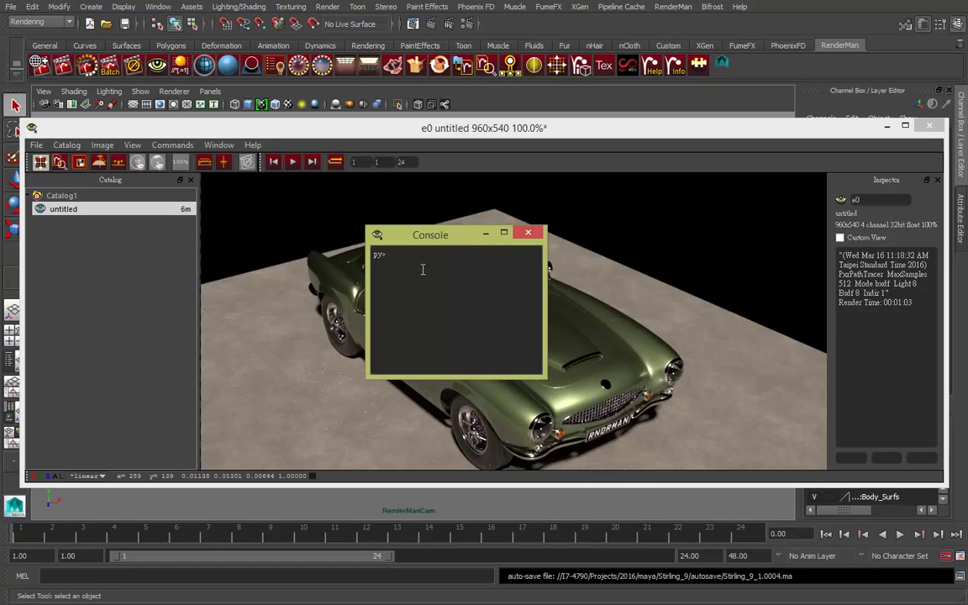
pyautogui.click(528, 233)
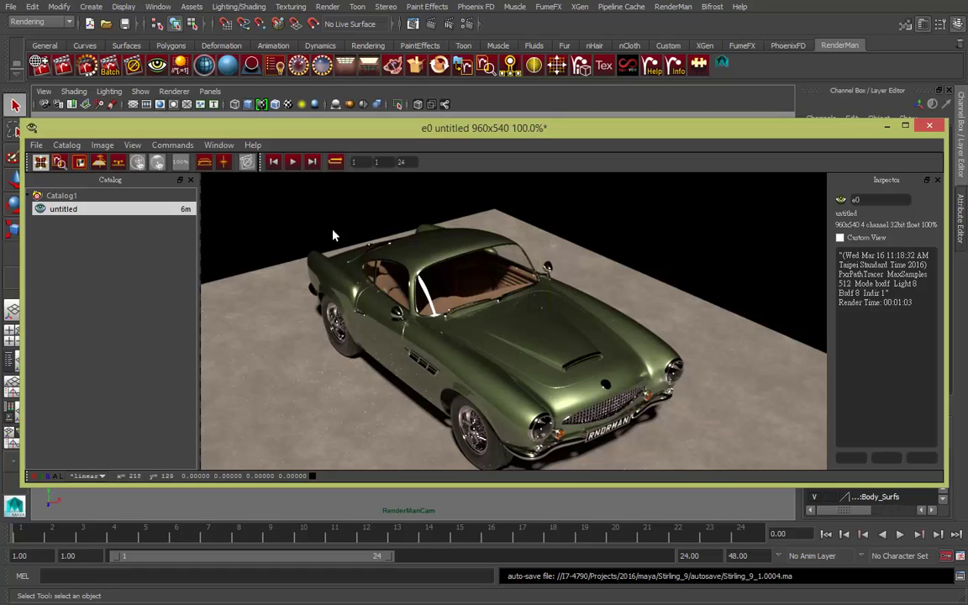
pyautogui.click(221, 148)
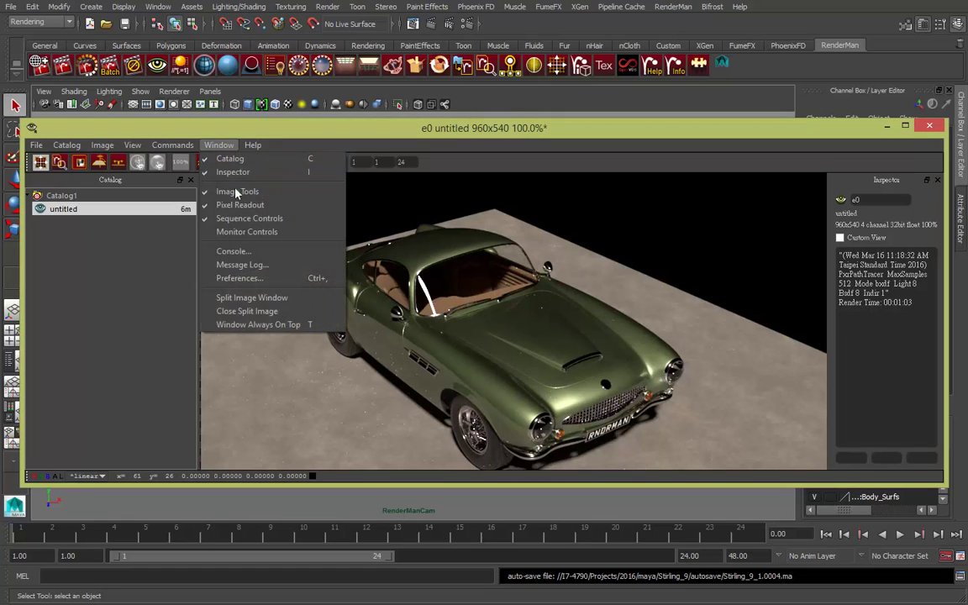
# Step: Turn on Burn Mapping On Save in the it preferences and close them
pyautogui.click(271, 282)
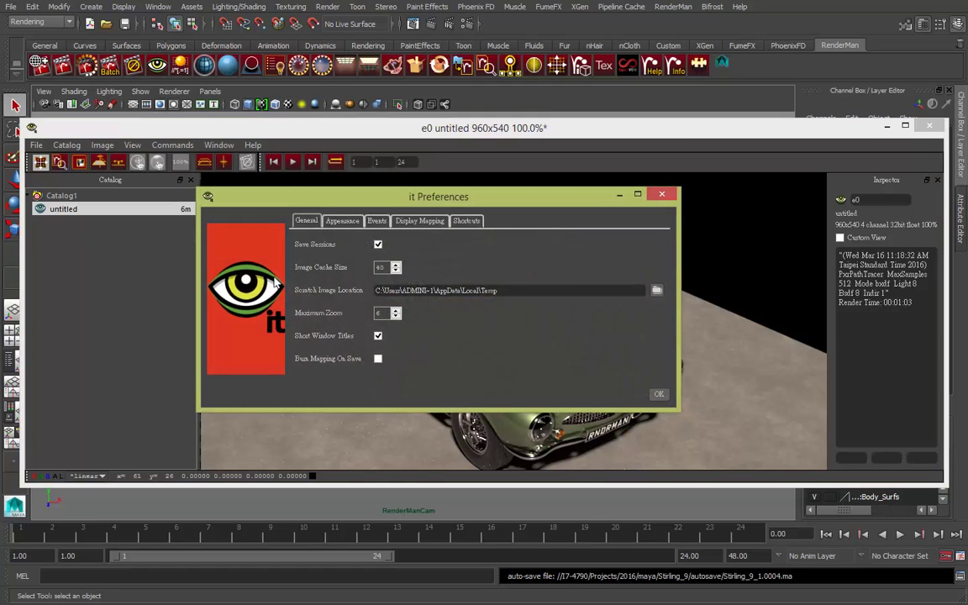
pyautogui.moveTo(463, 201); pyautogui.dragTo(487, 199)
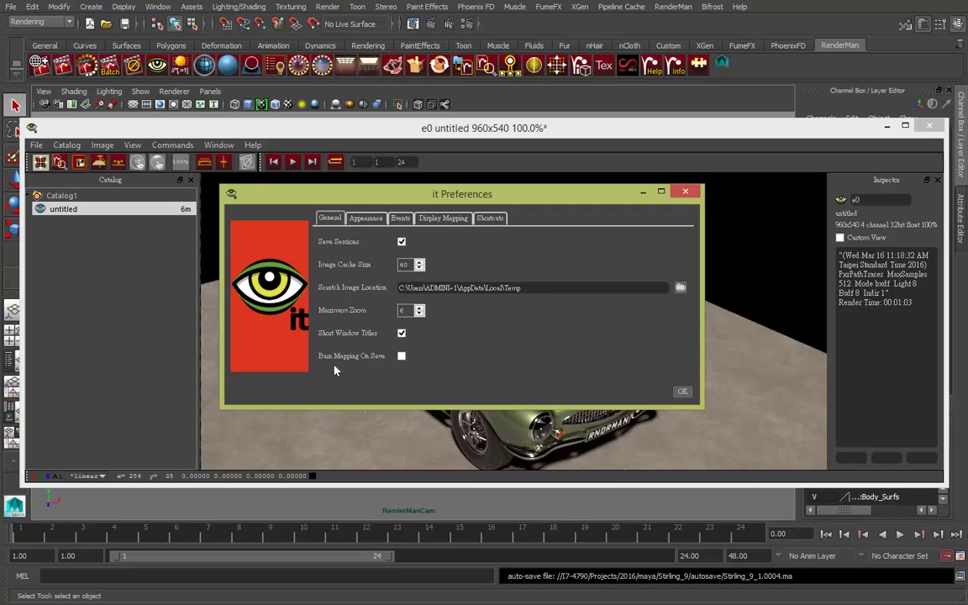
pyautogui.moveTo(328, 358)
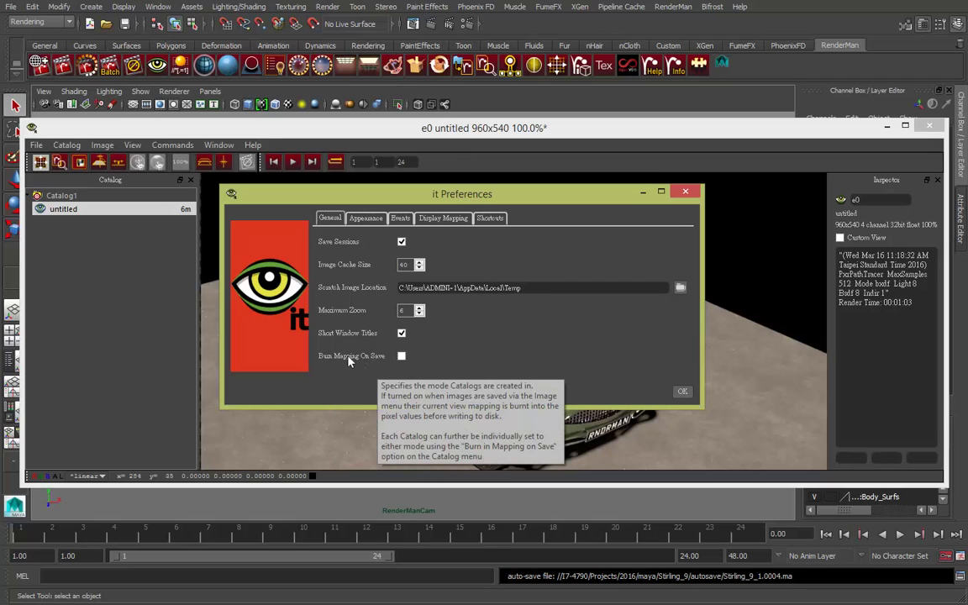
pyautogui.click(402, 357)
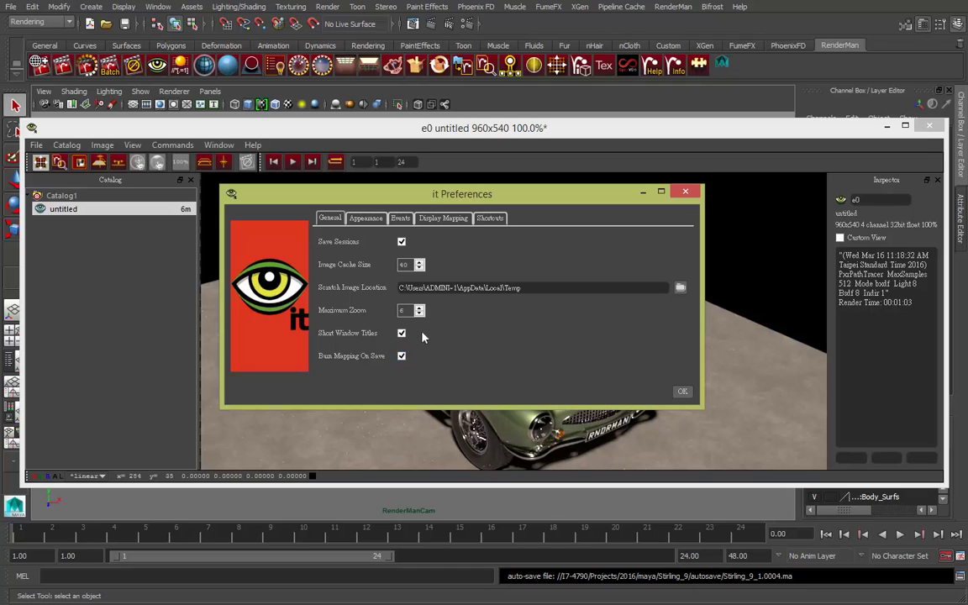
pyautogui.click(683, 392)
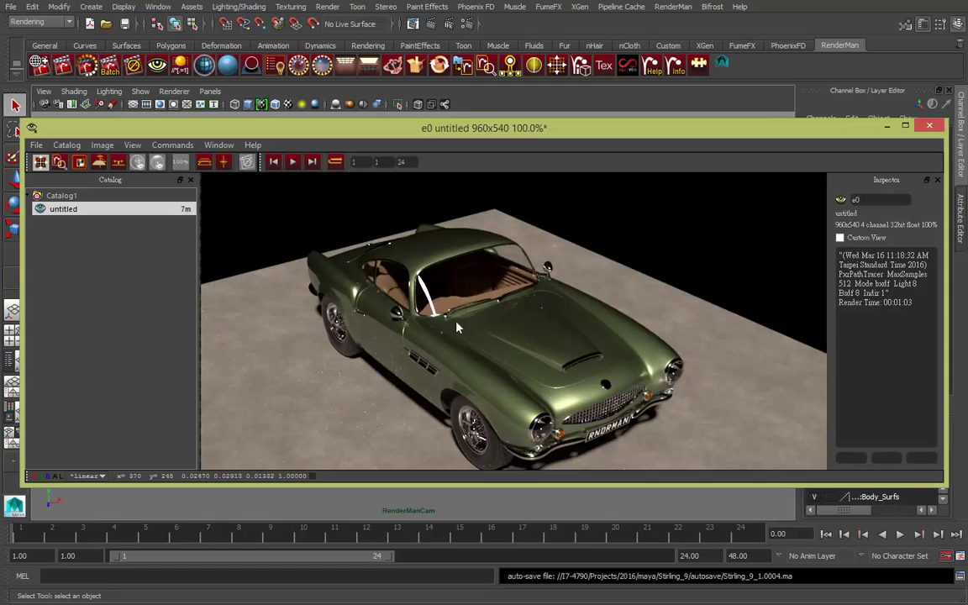
# Step: Revisit the it preferences and switch Burn Mapping On Save back off
pyautogui.click(221, 153)
pyautogui.click(274, 279)
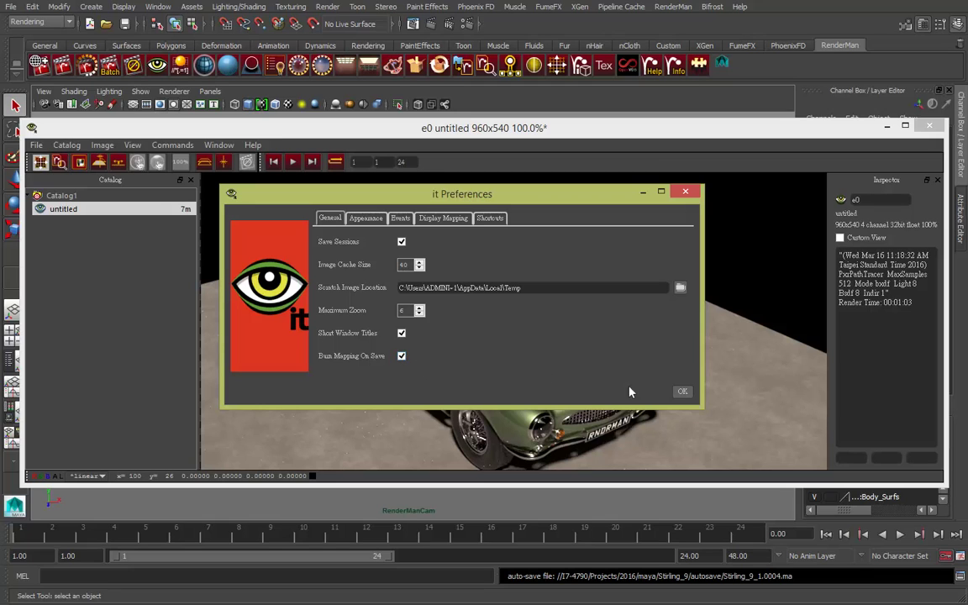
pyautogui.click(682, 390)
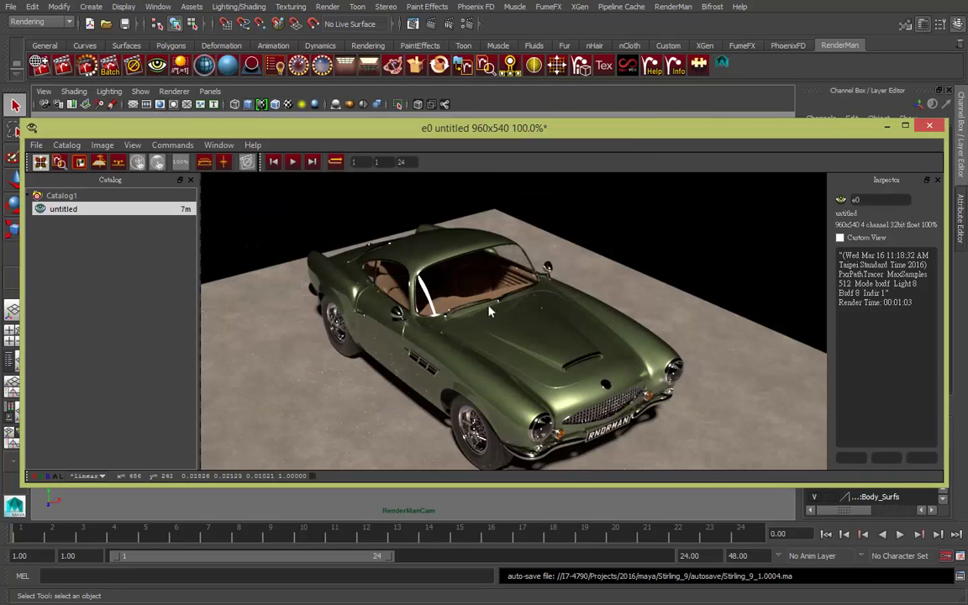
pyautogui.click(67, 144)
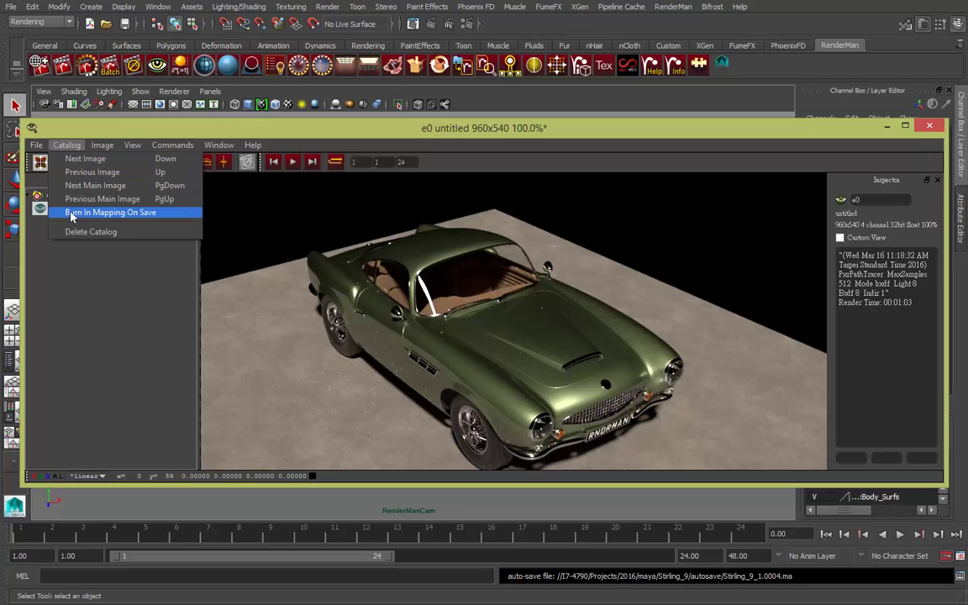
pyautogui.click(207, 144)
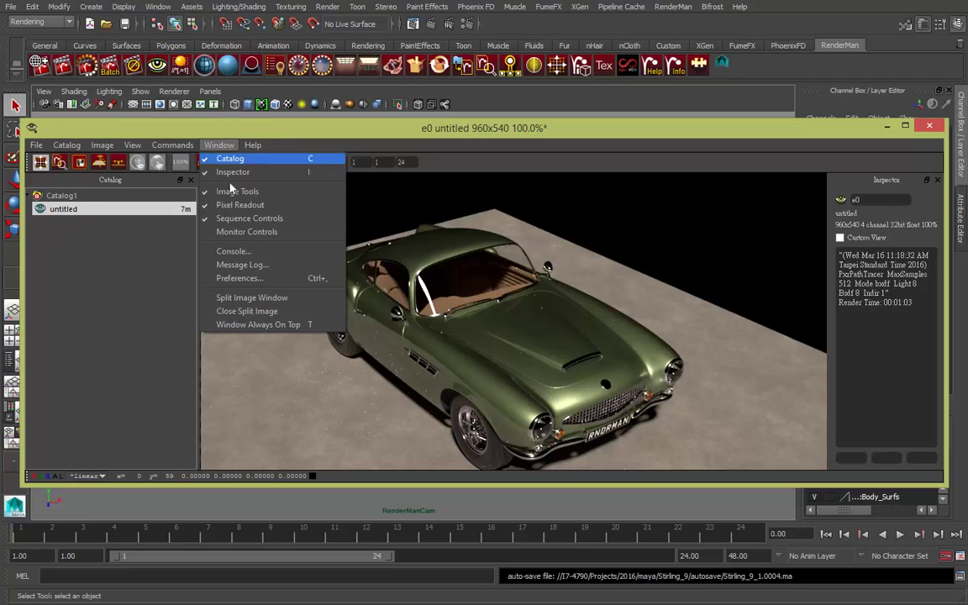
pyautogui.click(252, 280)
pyautogui.click(402, 356)
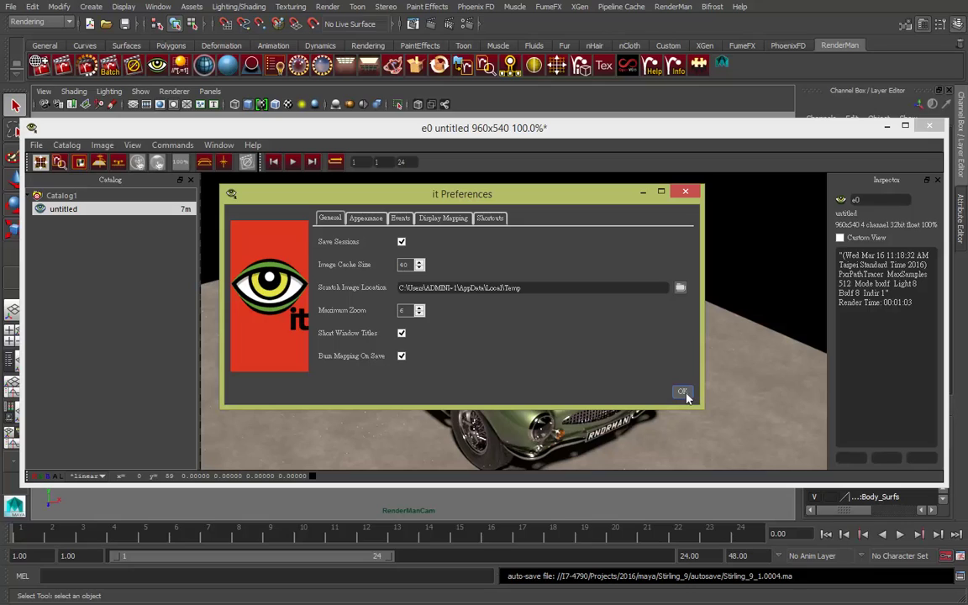
pyautogui.click(402, 356)
pyautogui.click(682, 390)
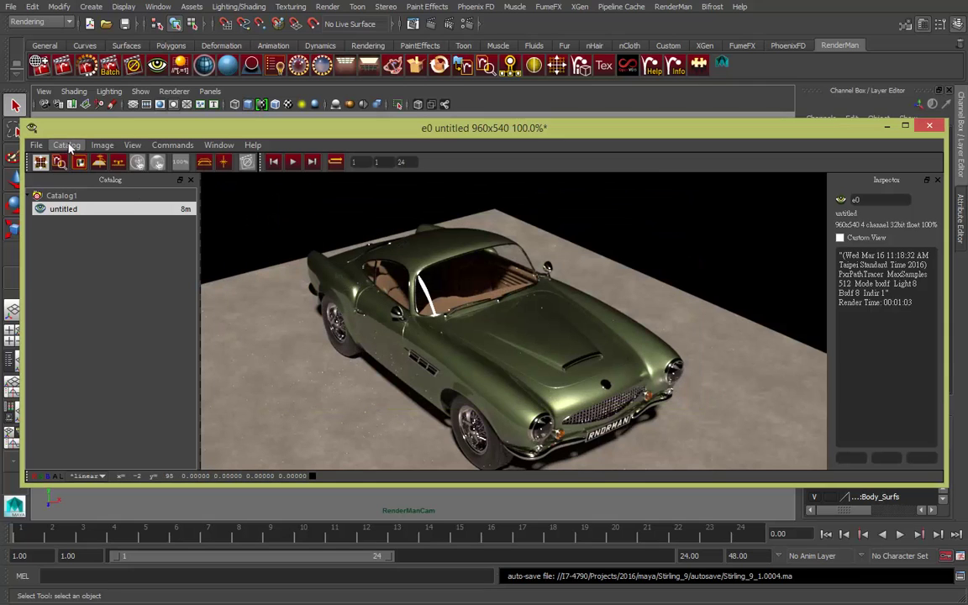
# Step: Enable Catalog > Burn In Mapping On Save and toggle the preferences' burn mapping again
pyautogui.click(65, 146)
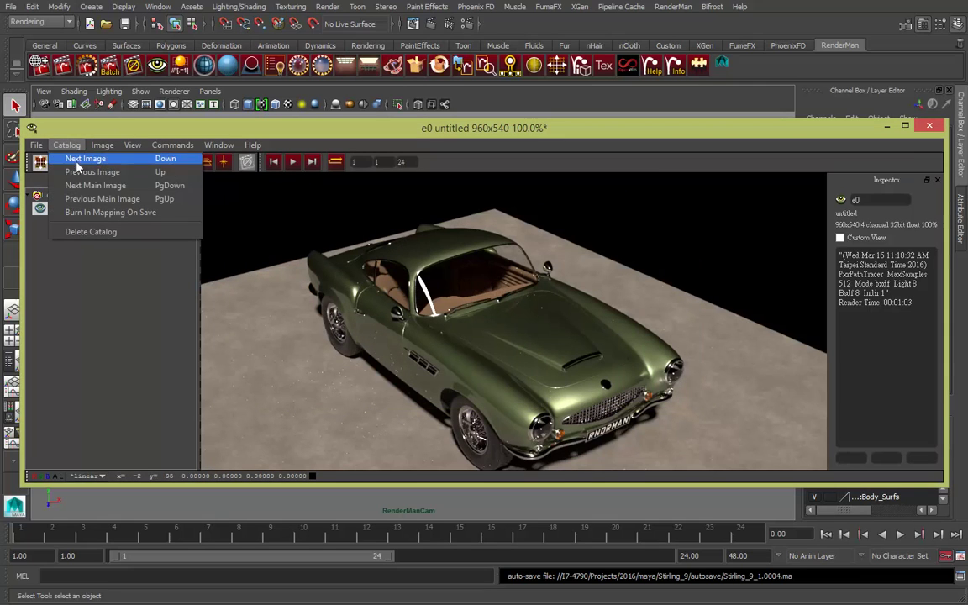
pyautogui.click(113, 217)
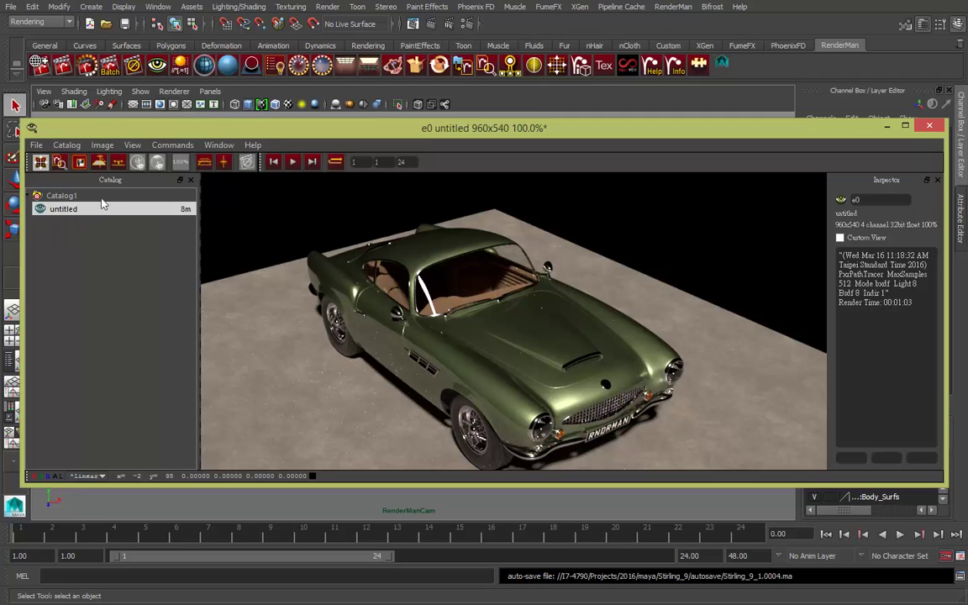
pyautogui.click(66, 146)
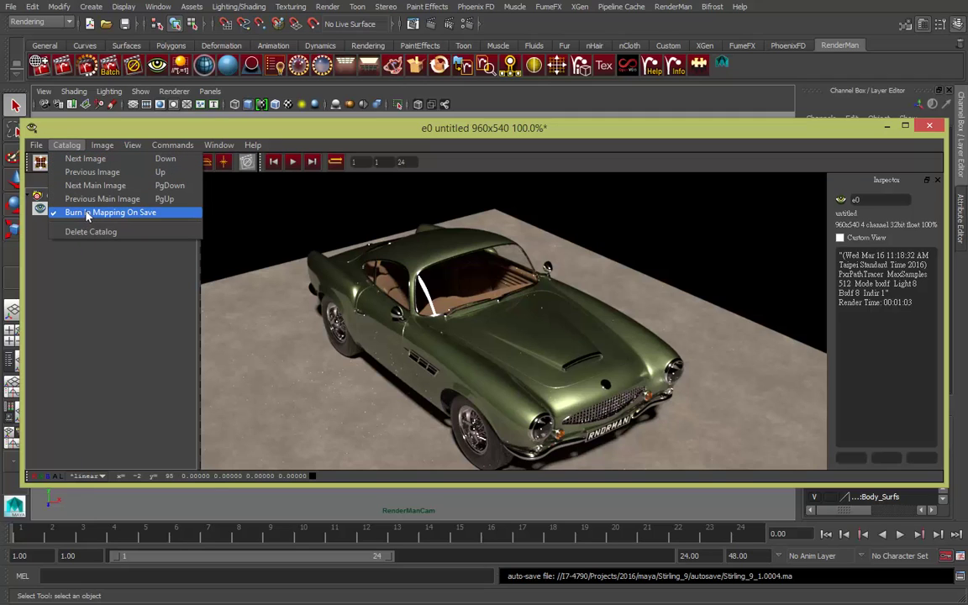
pyautogui.moveTo(219, 145)
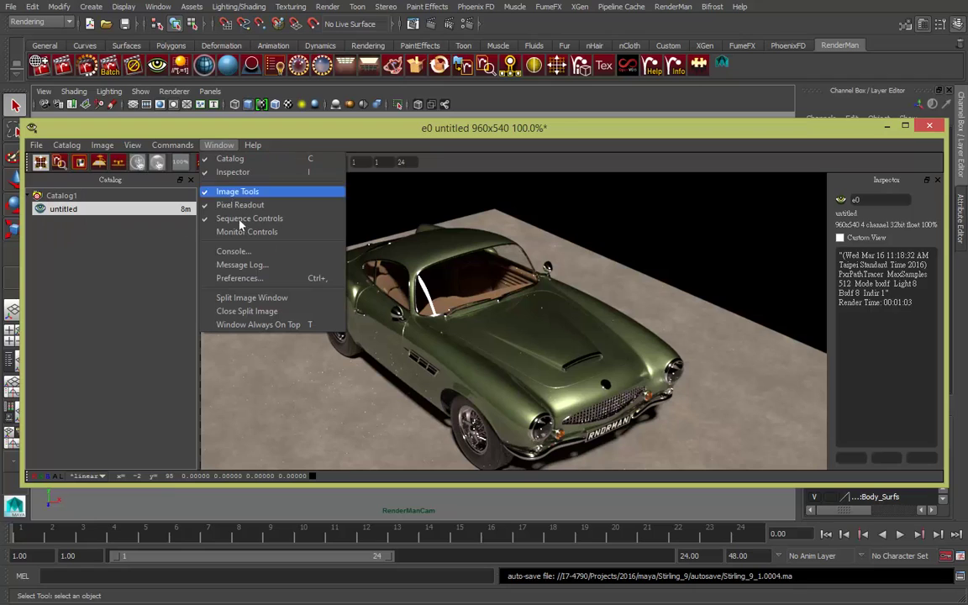
pyautogui.click(253, 278)
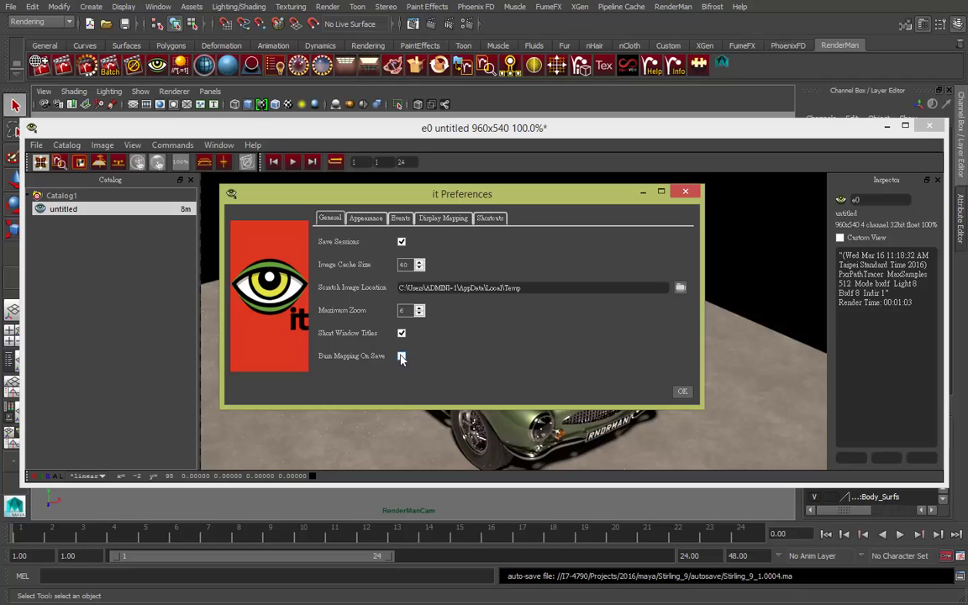
pyautogui.click(401, 358)
pyautogui.click(687, 193)
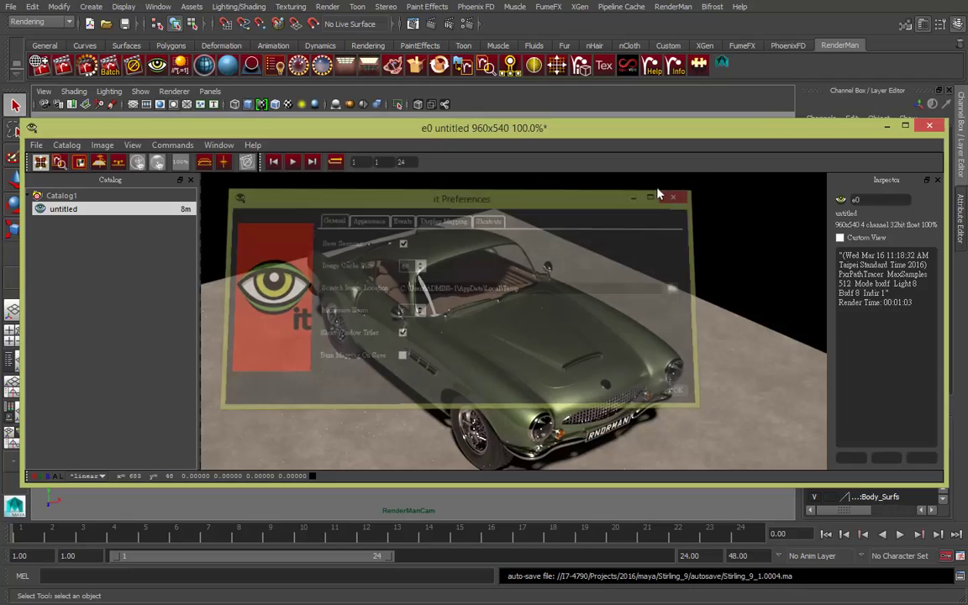
pyautogui.click(67, 145)
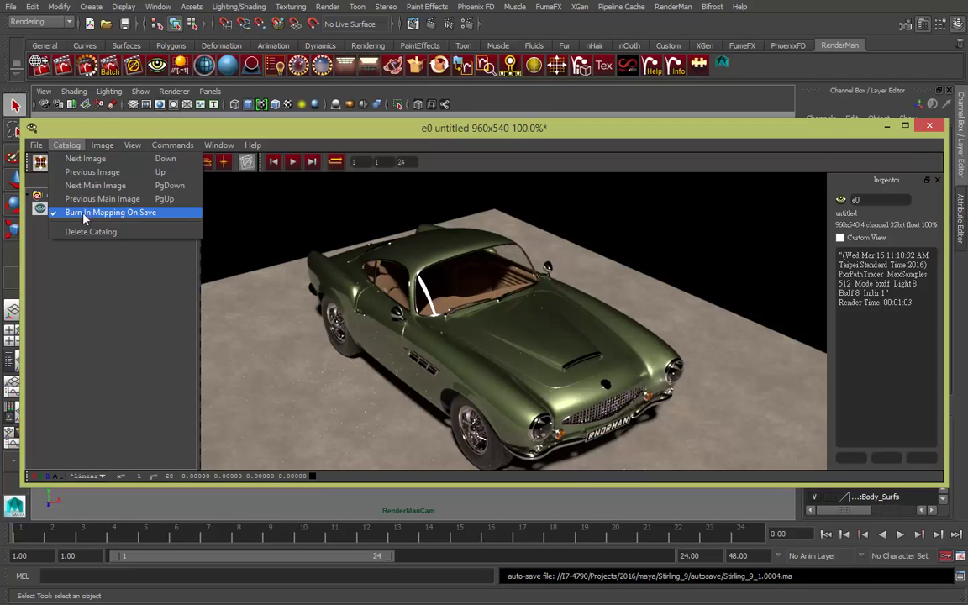
pyautogui.click(219, 146)
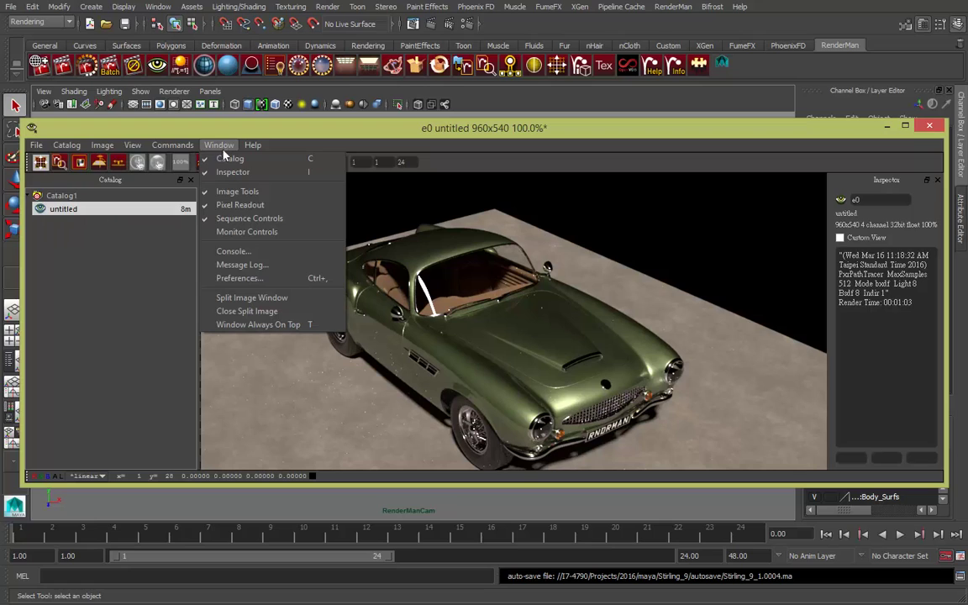
pyautogui.click(257, 301)
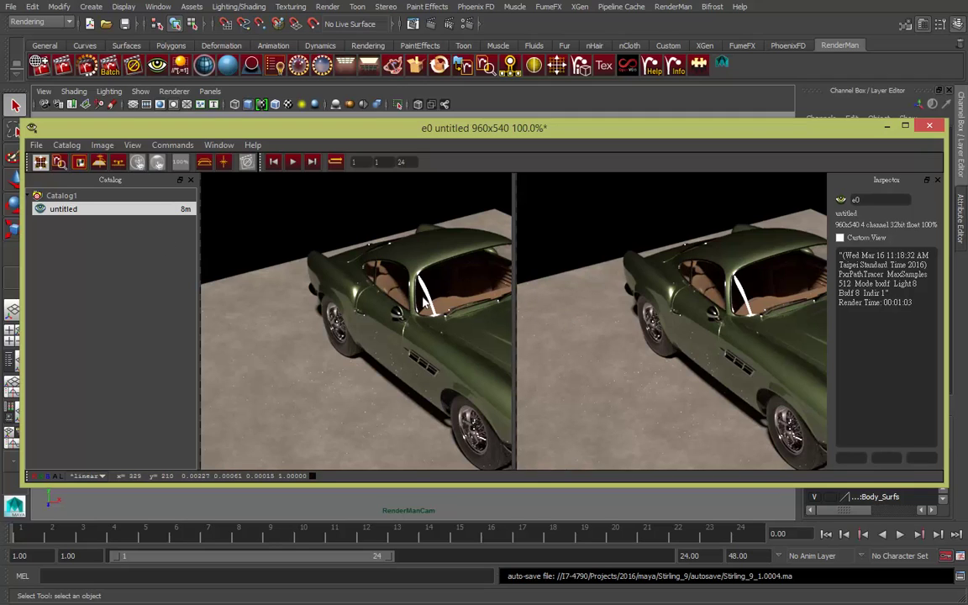
pyautogui.click(219, 144)
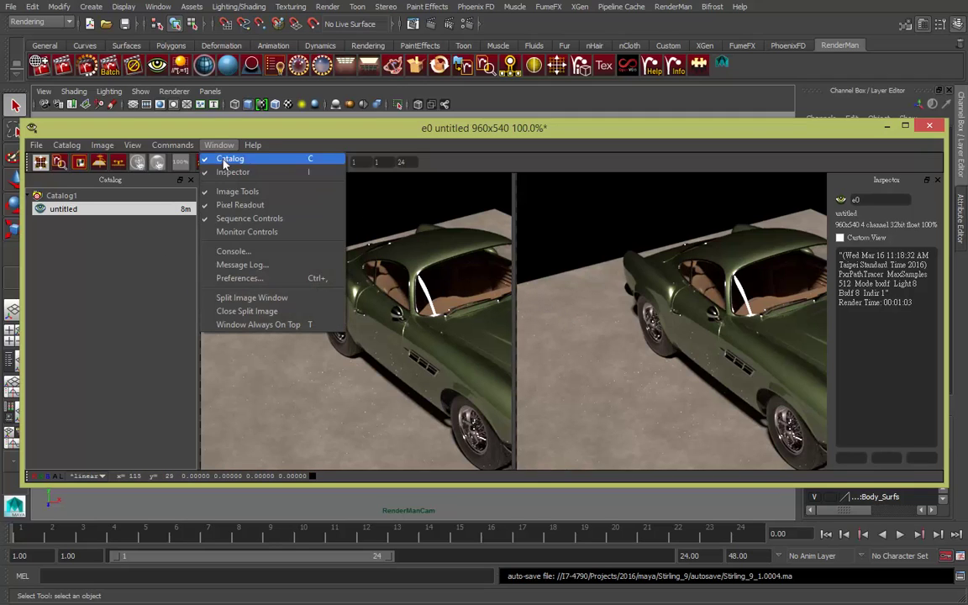
pyautogui.click(255, 313)
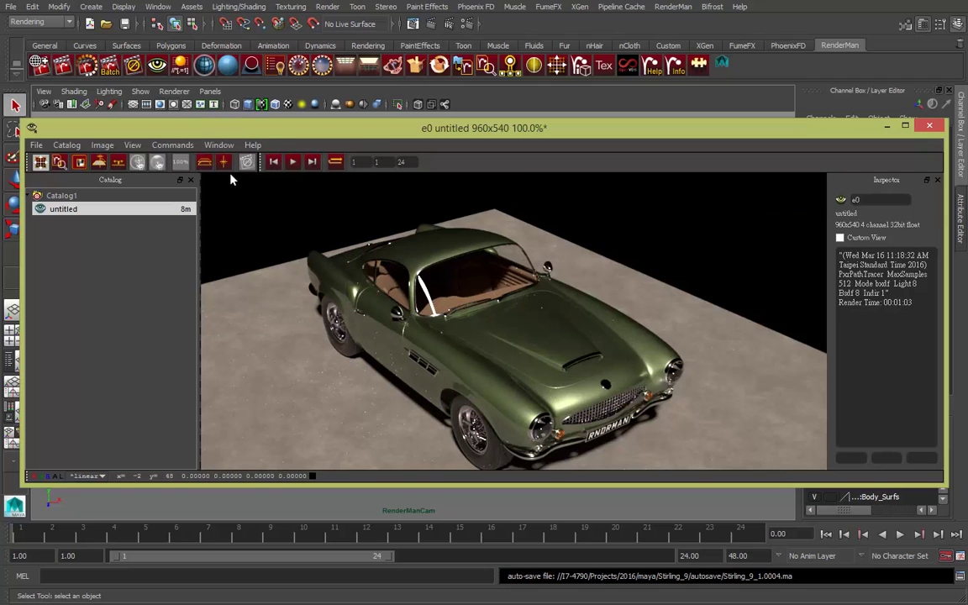
pyautogui.click(218, 146)
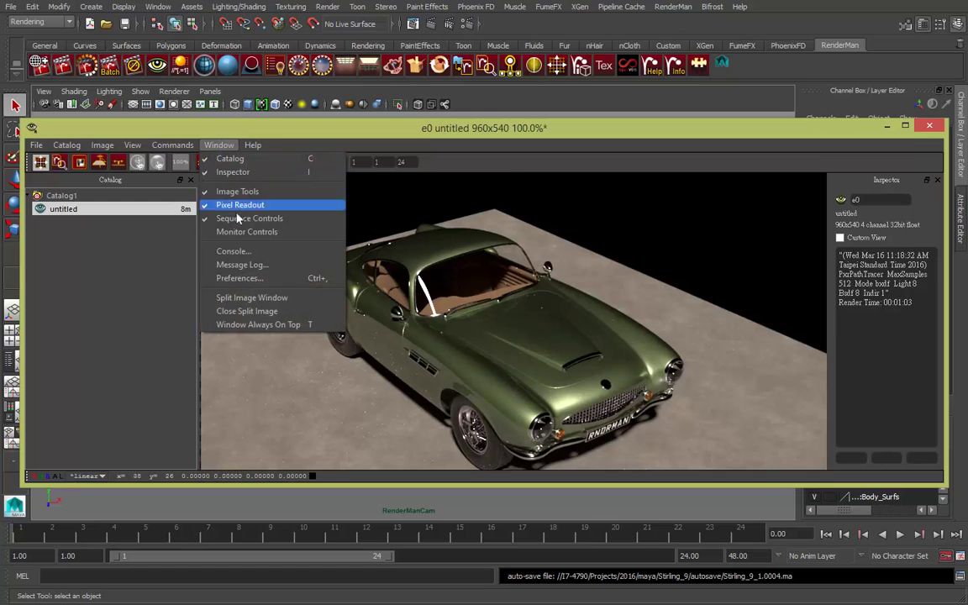
pyautogui.click(248, 299)
pyautogui.click(218, 145)
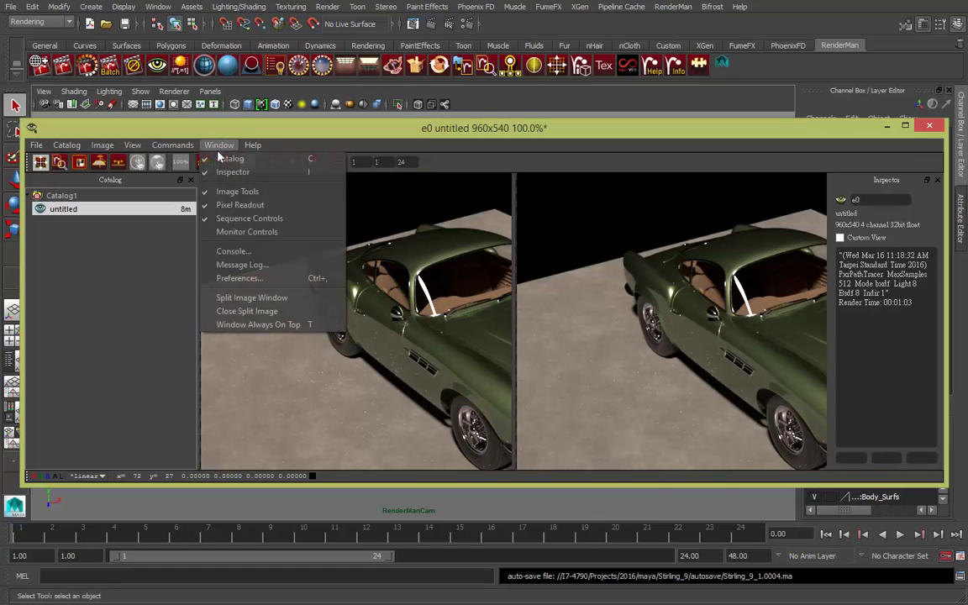
pyautogui.click(252, 313)
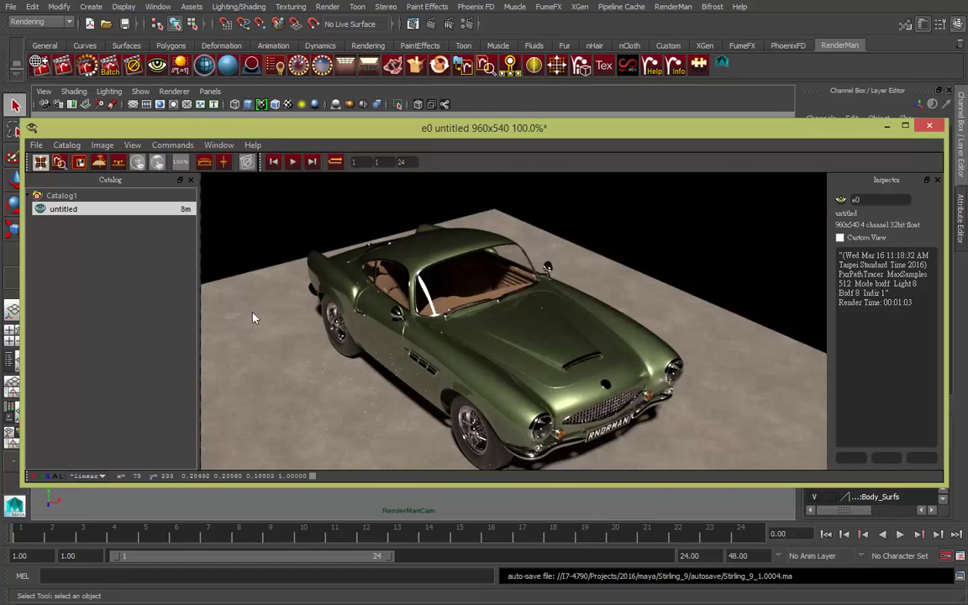
pyautogui.click(219, 145)
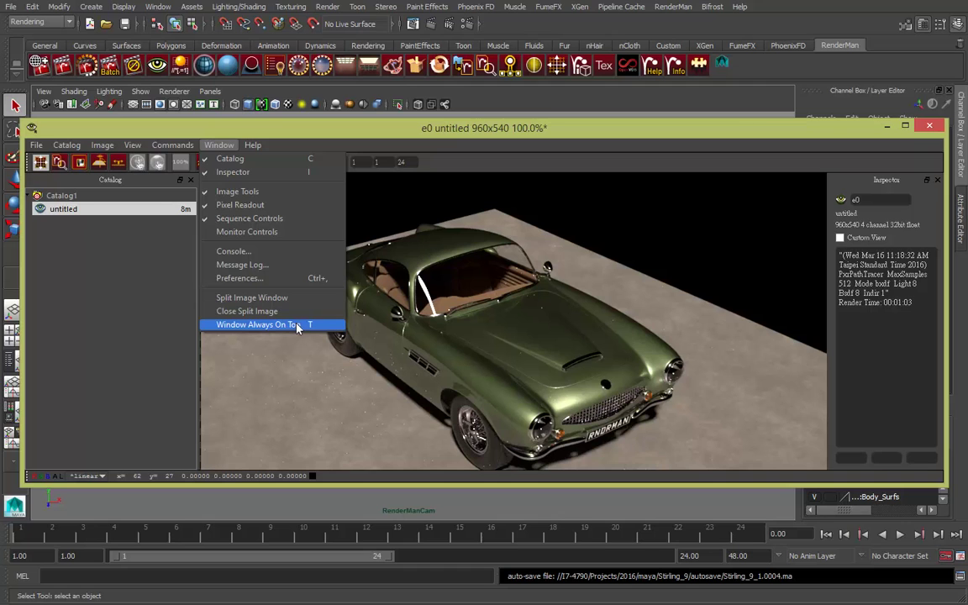
# Step: Turn the it viewer's Window Always On Top on, then off again
pyautogui.click(245, 326)
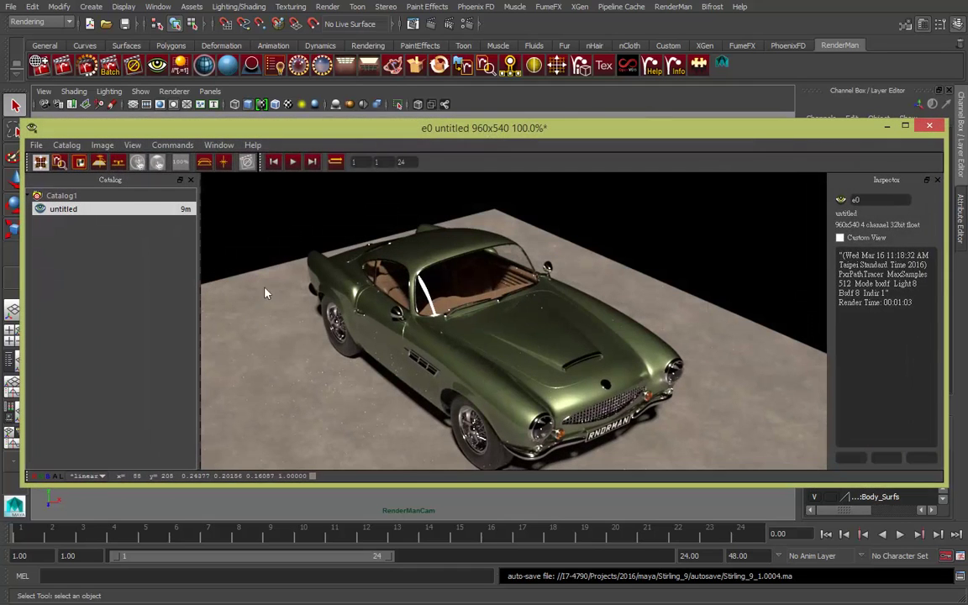
pyautogui.moveTo(495, 132); pyautogui.dragTo(494, 136)
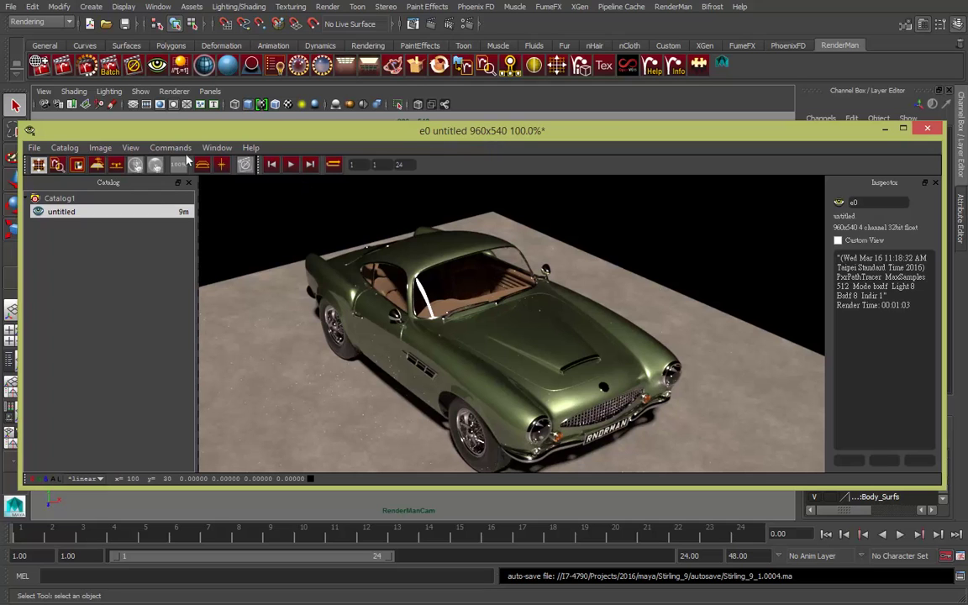
pyautogui.click(217, 148)
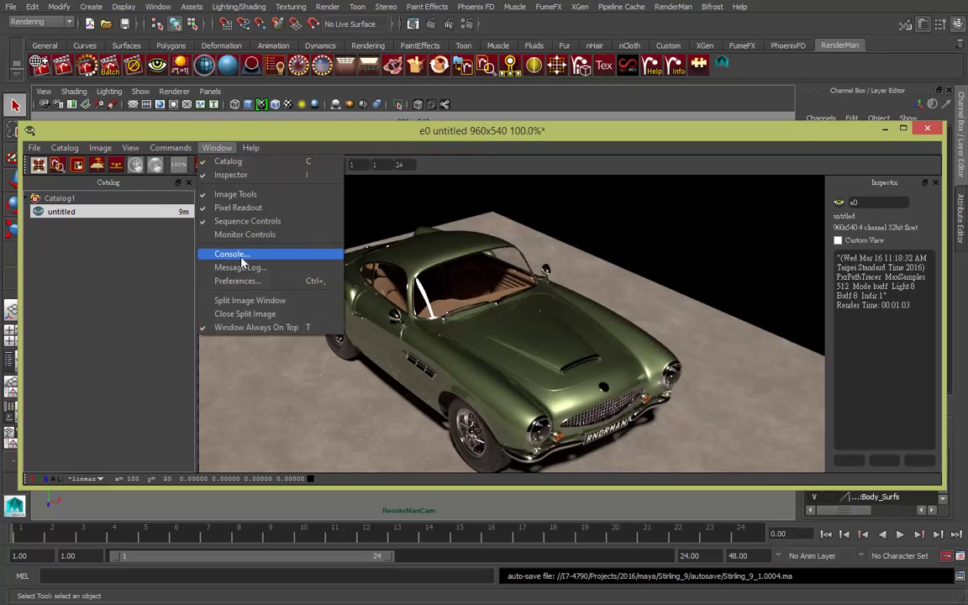
pyautogui.click(233, 329)
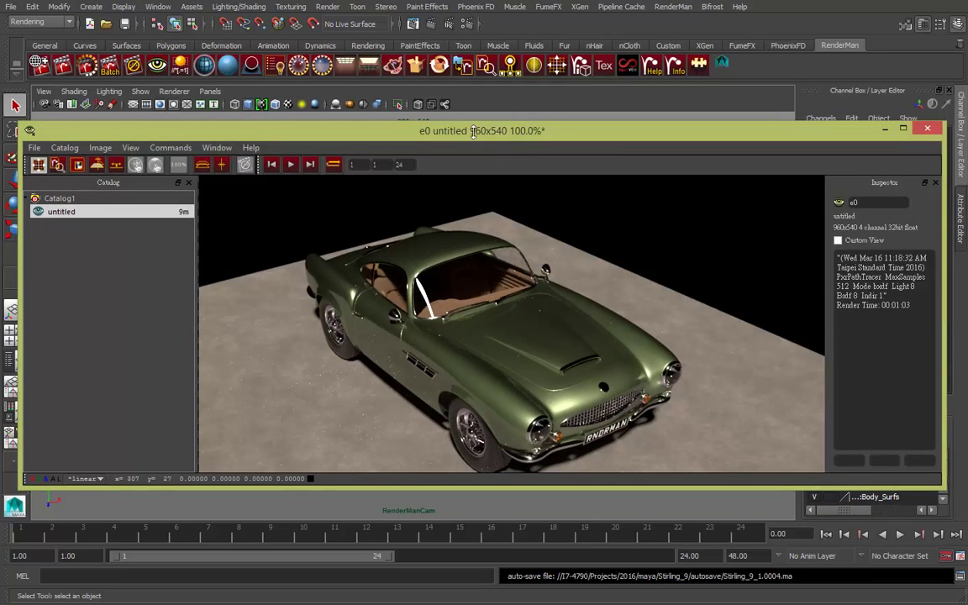
# Step: Open Maya's Node Editor, swap it with the it viewer, then close it
pyautogui.click(158, 7)
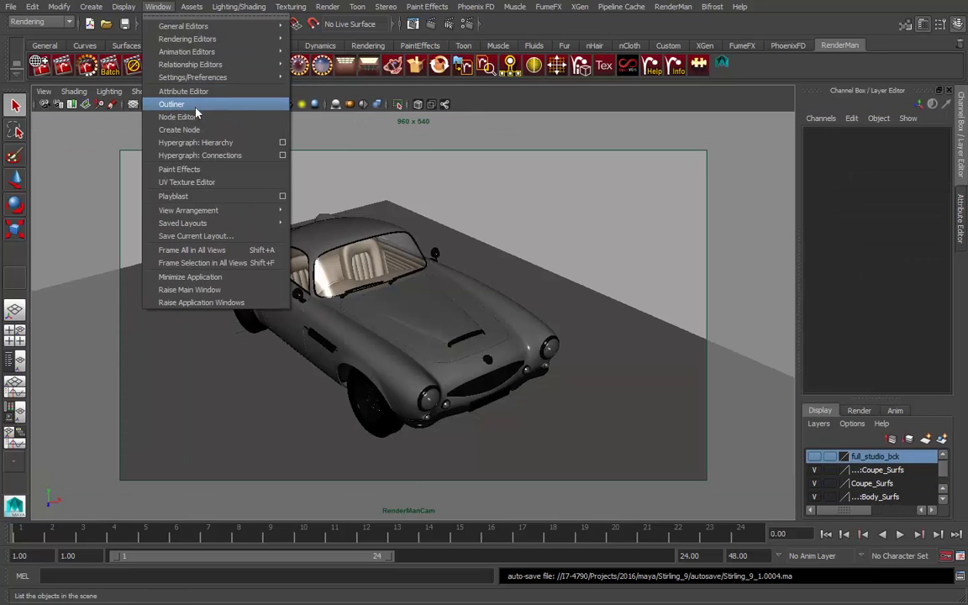
pyautogui.click(178, 117)
pyautogui.moveTo(382, 173); pyautogui.dragTo(395, 162)
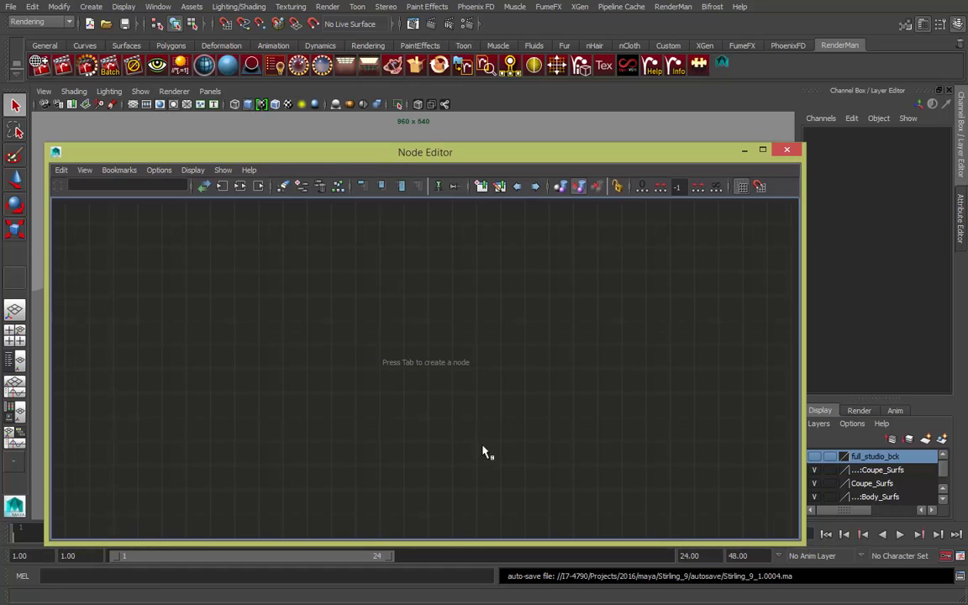
pyautogui.hotkey('alt', 'Tab')
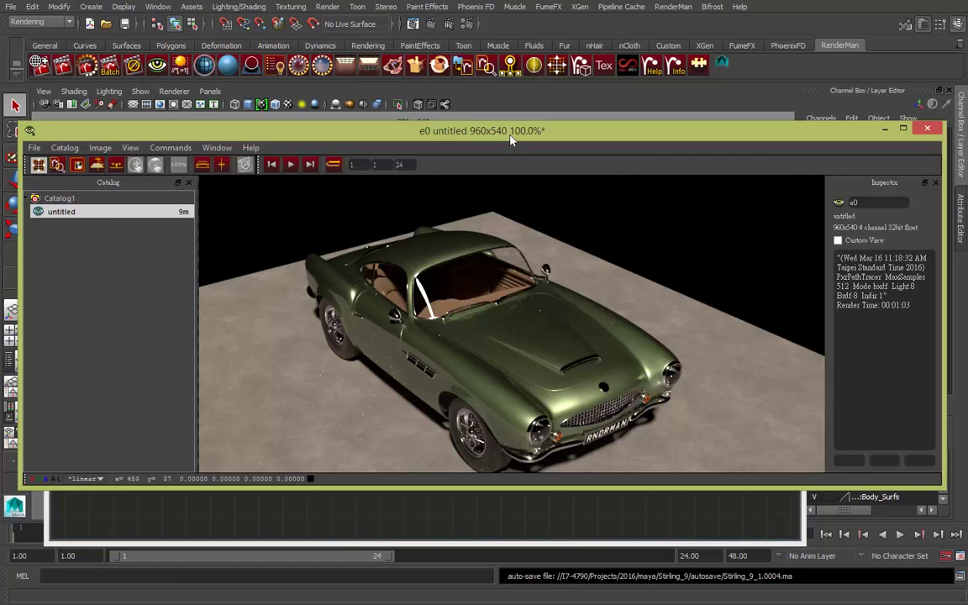
pyautogui.moveTo(462, 127); pyautogui.dragTo(465, 103)
pyautogui.click(441, 509)
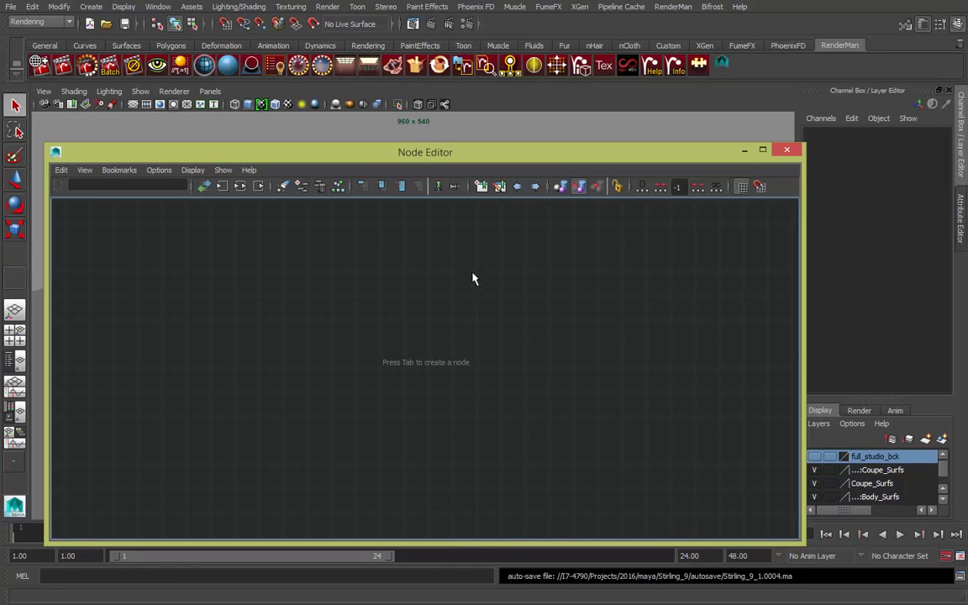
pyautogui.click(787, 151)
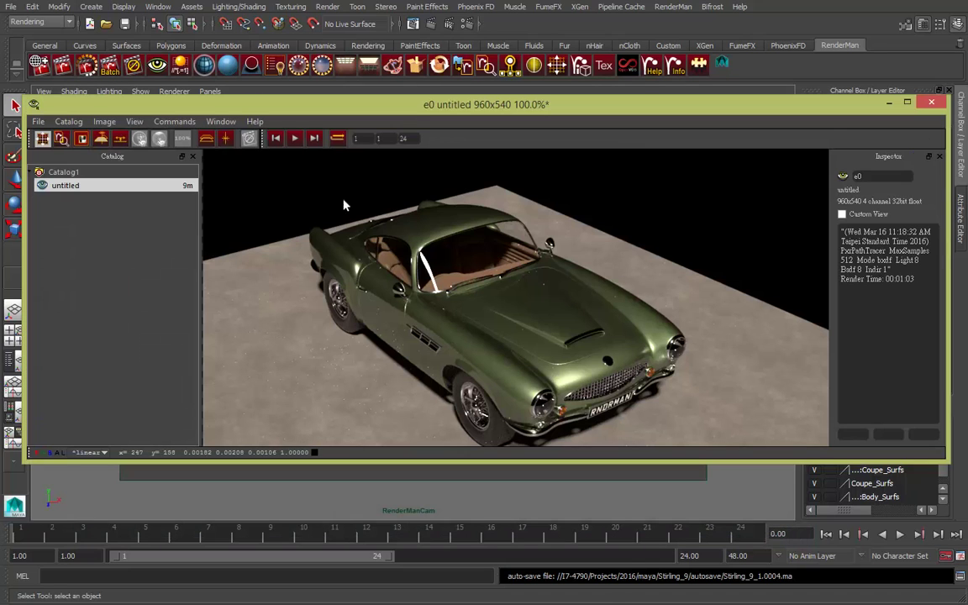
# Step: Re-enable Window Always On Top in it and reopen the Node Editor
pyautogui.click(221, 121)
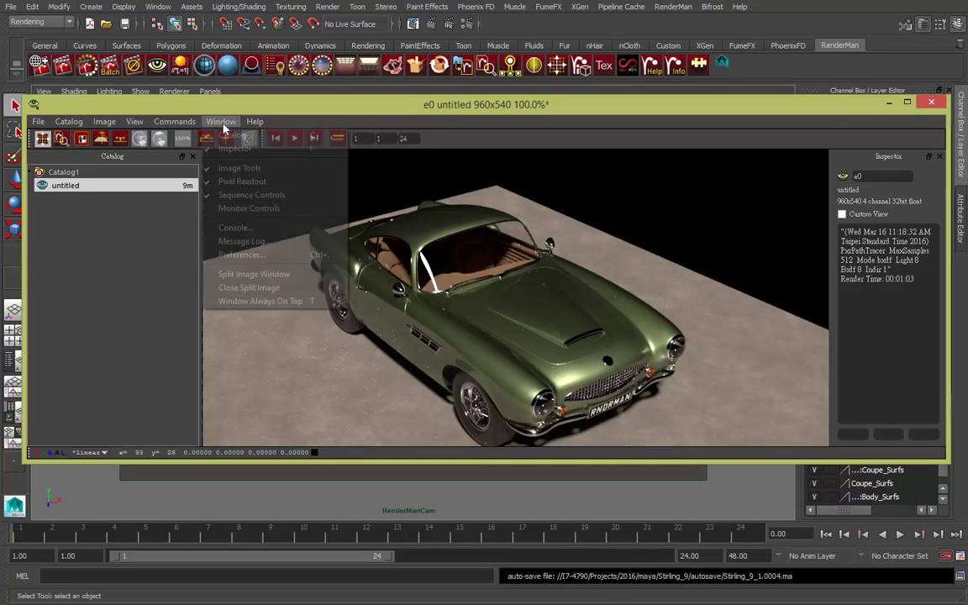
pyautogui.click(262, 304)
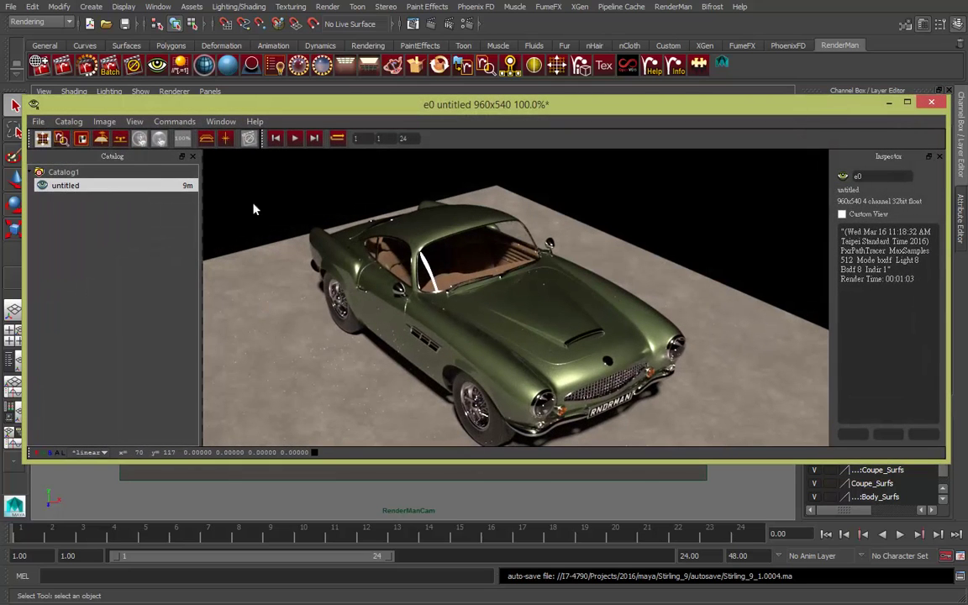
pyautogui.click(156, 7)
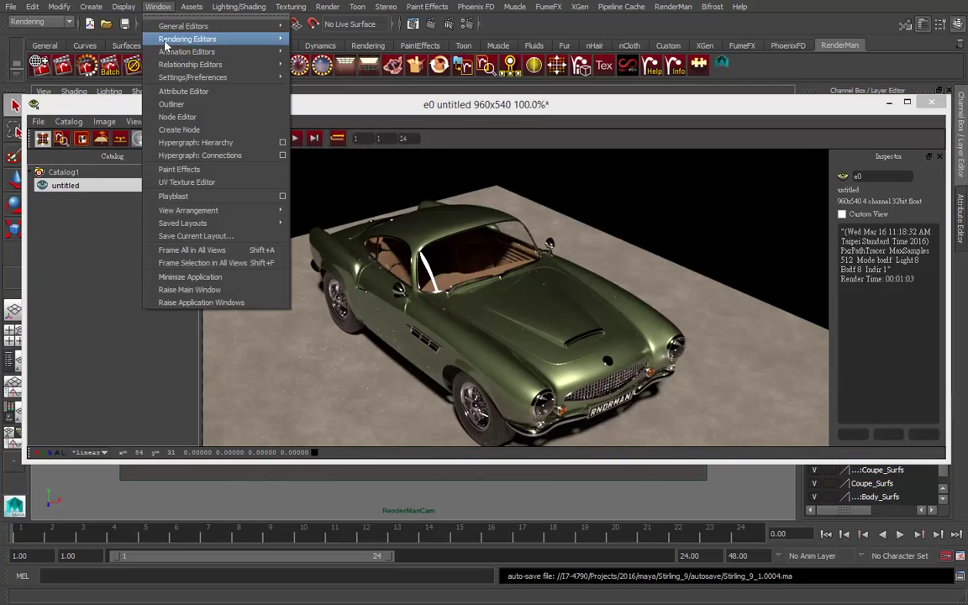
pyautogui.click(178, 117)
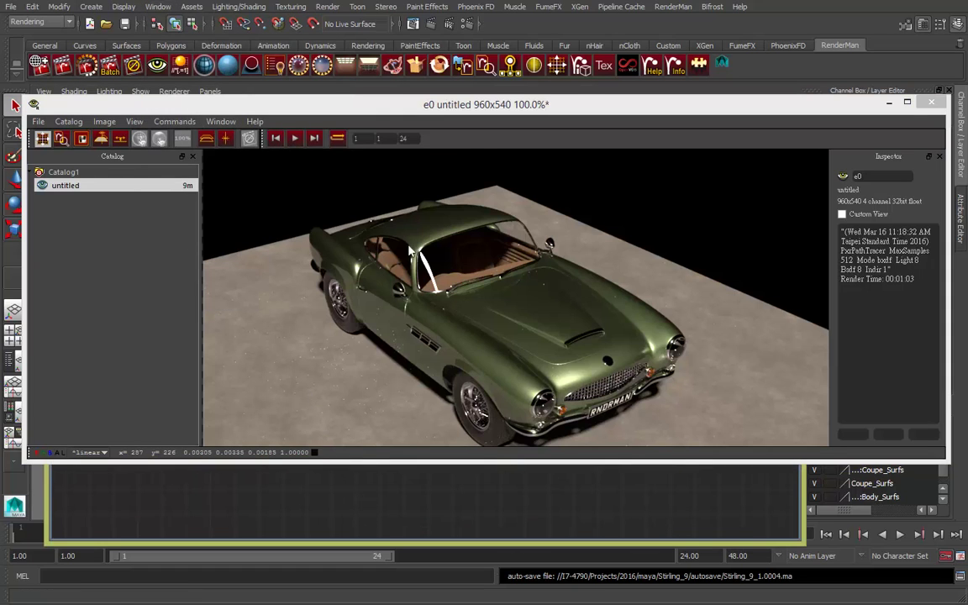
# Step: Move the viewer and Node Editor to test stacking, then close the Node Editor
pyautogui.moveTo(479, 111); pyautogui.dragTo(479, 13)
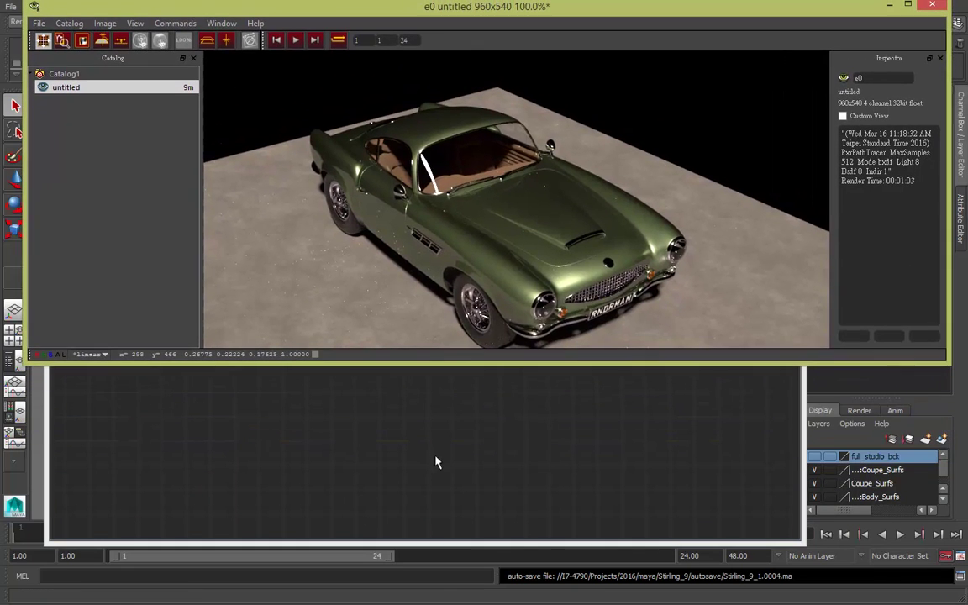
pyautogui.moveTo(417, 10); pyautogui.dragTo(447, 249)
pyautogui.moveTo(458, 151)
pyautogui.mouseDown()
pyautogui.moveTo(458, 59)
pyautogui.moveTo(469, 24)
pyautogui.mouseUp()
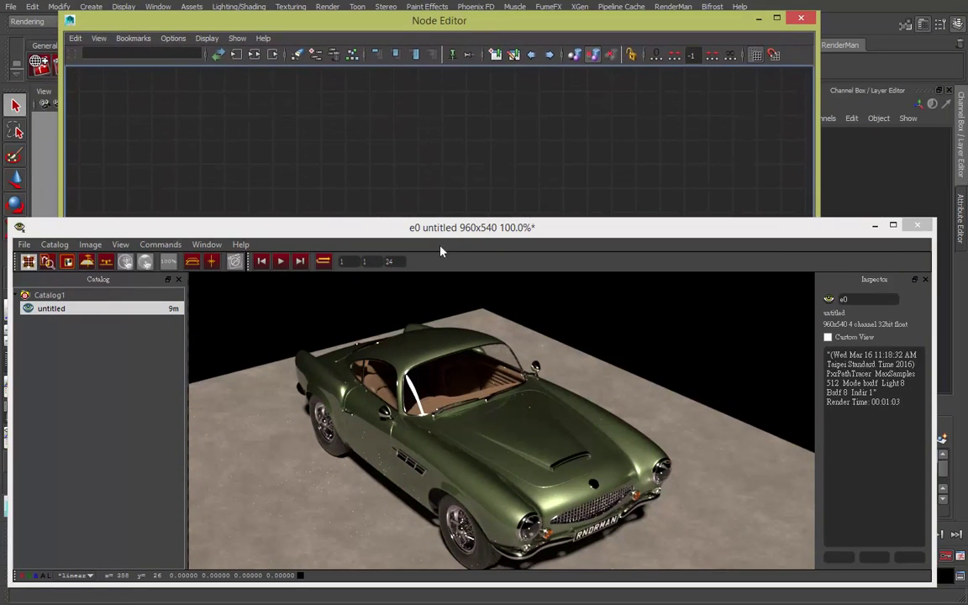
pyautogui.moveTo(460, 232); pyautogui.dragTo(473, 237)
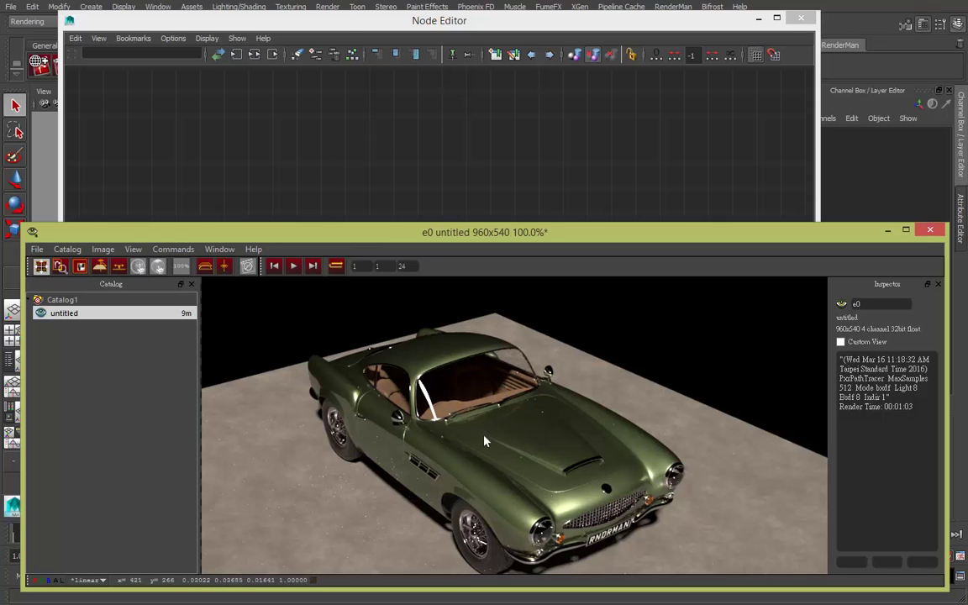
pyautogui.moveTo(515, 25); pyautogui.dragTo(521, 73)
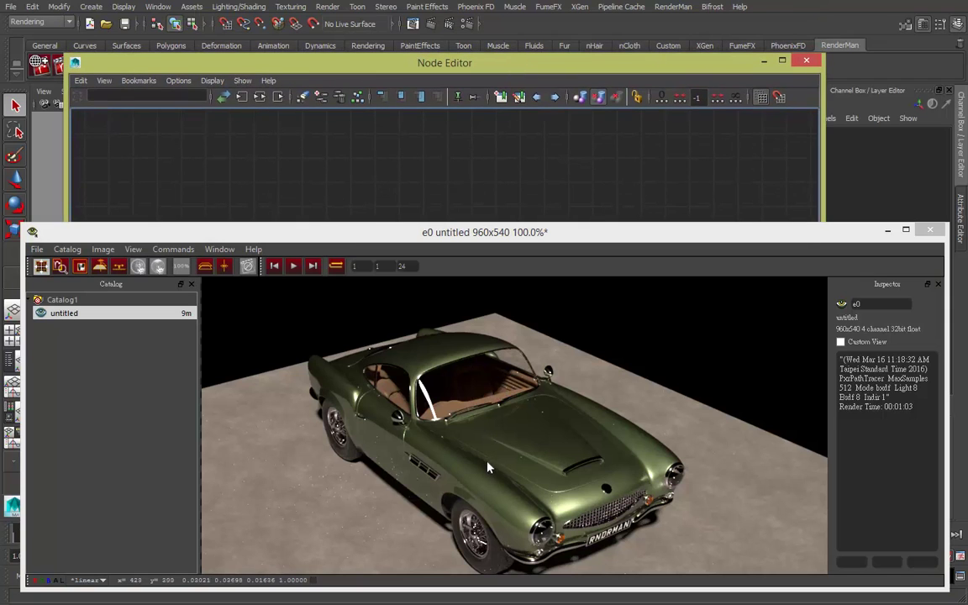
pyautogui.click(796, 63)
pyautogui.moveTo(574, 238); pyautogui.dragTo(577, 184)
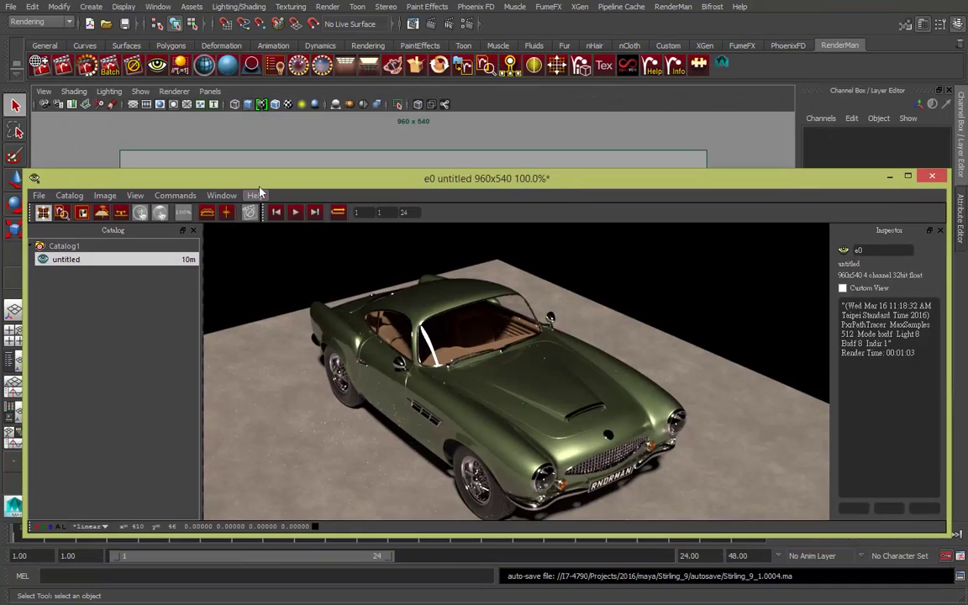
# Step: Turn off Window Always On Top in it and reposition the viewer
pyautogui.click(221, 195)
pyautogui.click(244, 375)
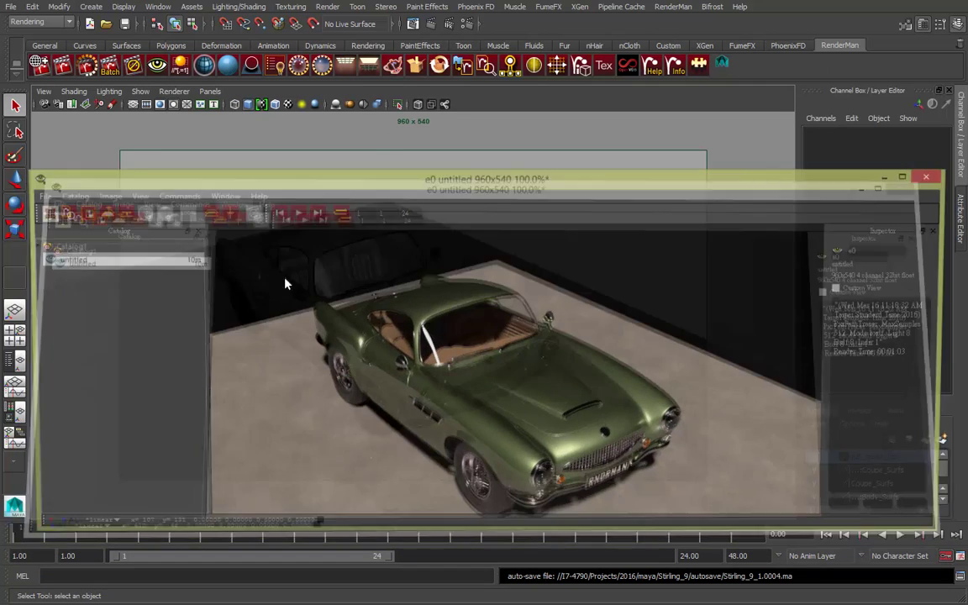
pyautogui.moveTo(329, 182); pyautogui.dragTo(322, 158)
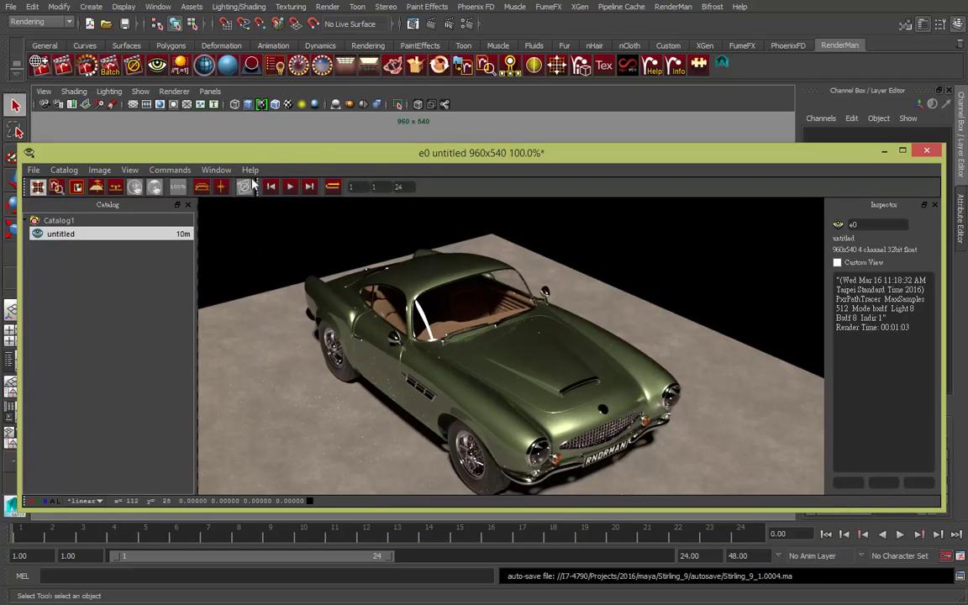
# Step: Enable Image > Auto Crop Render in the it viewer
pyautogui.click(216, 170)
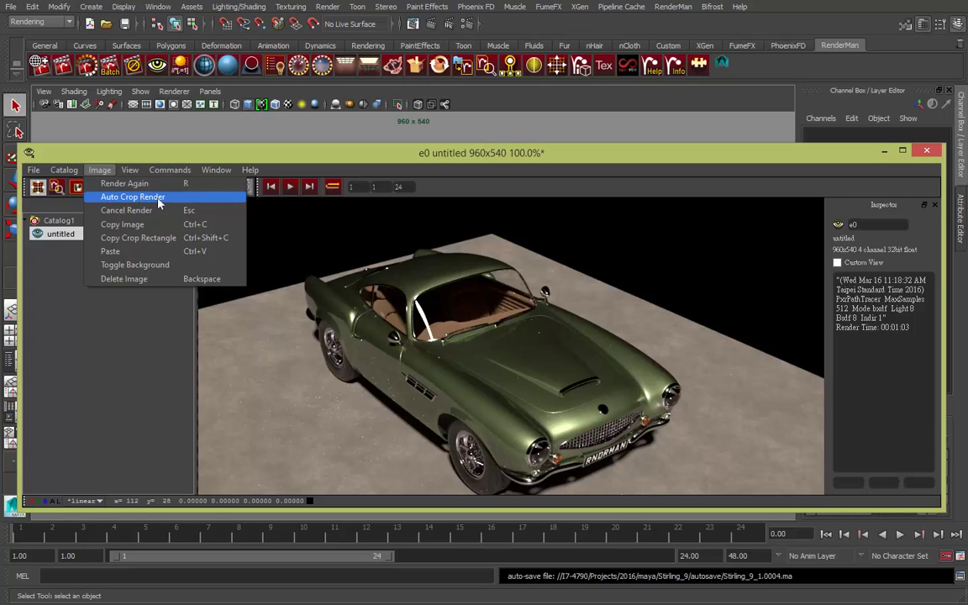
pyautogui.click(366, 307)
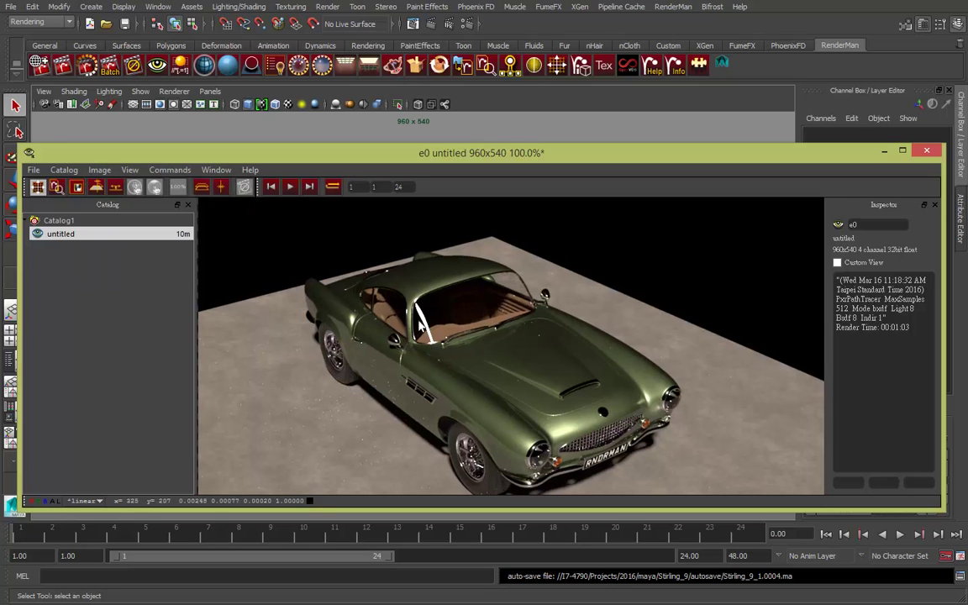
pyautogui.click(99, 169)
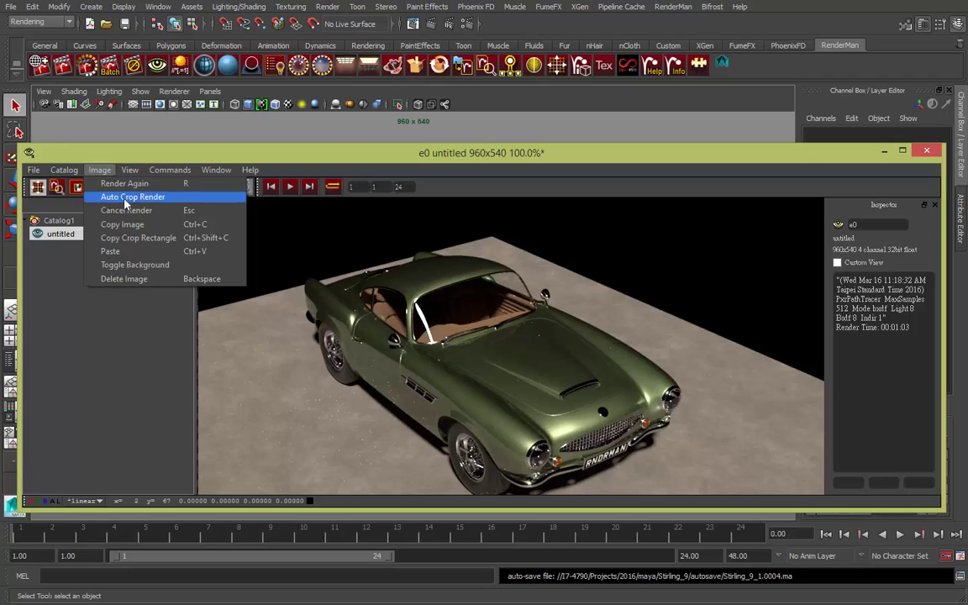
pyautogui.click(123, 199)
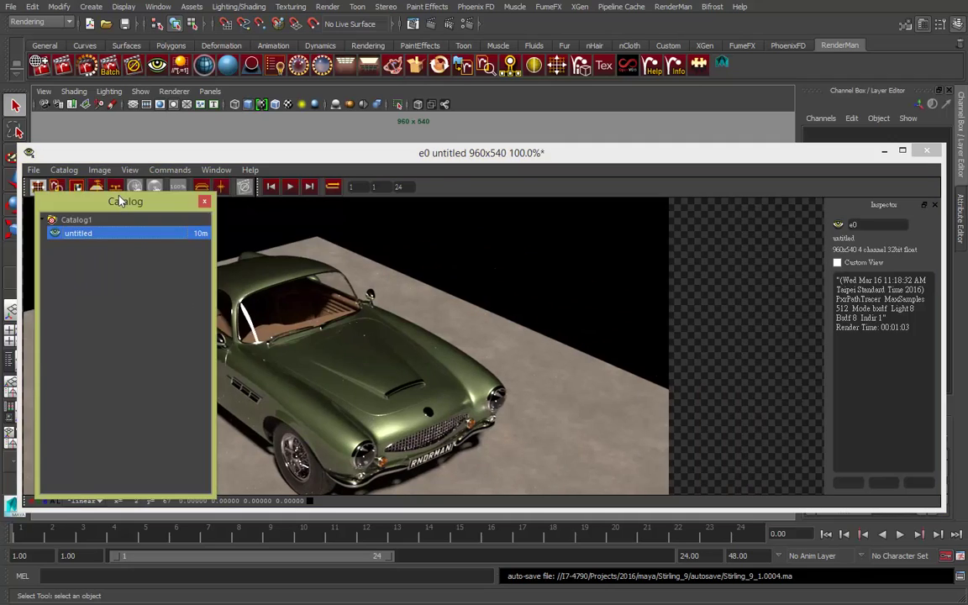
# Step: Close the floating Catalog, reopen it from Window > Catalog, and dock it on the left
pyautogui.moveTo(130, 205); pyautogui.dragTo(141, 215)
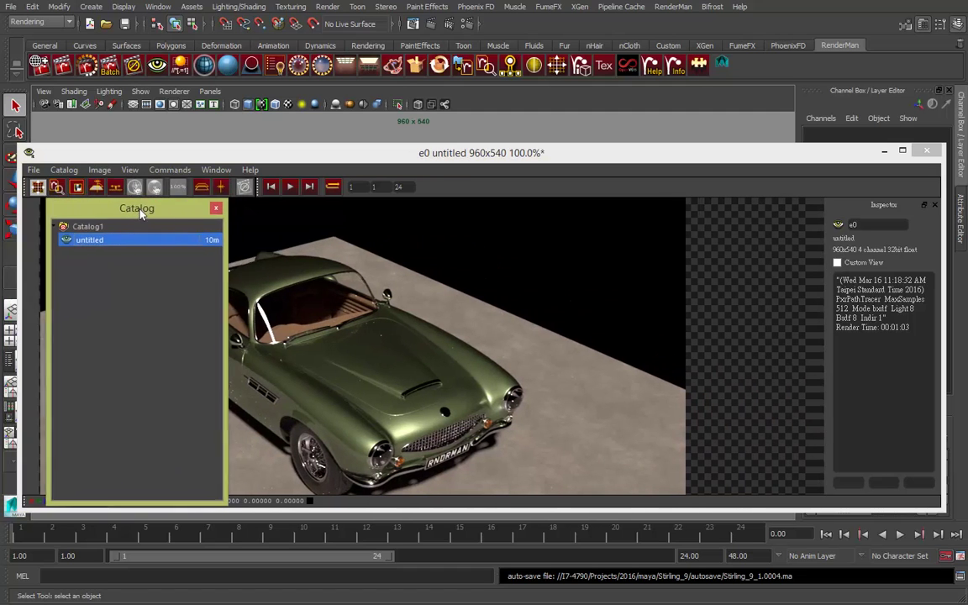
pyautogui.click(204, 211)
pyautogui.click(216, 170)
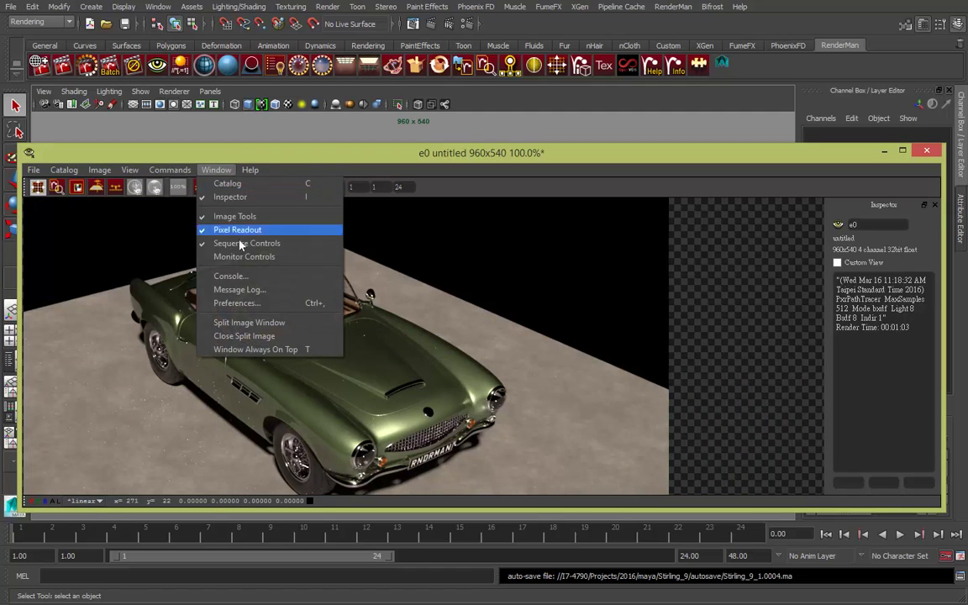
pyautogui.click(243, 184)
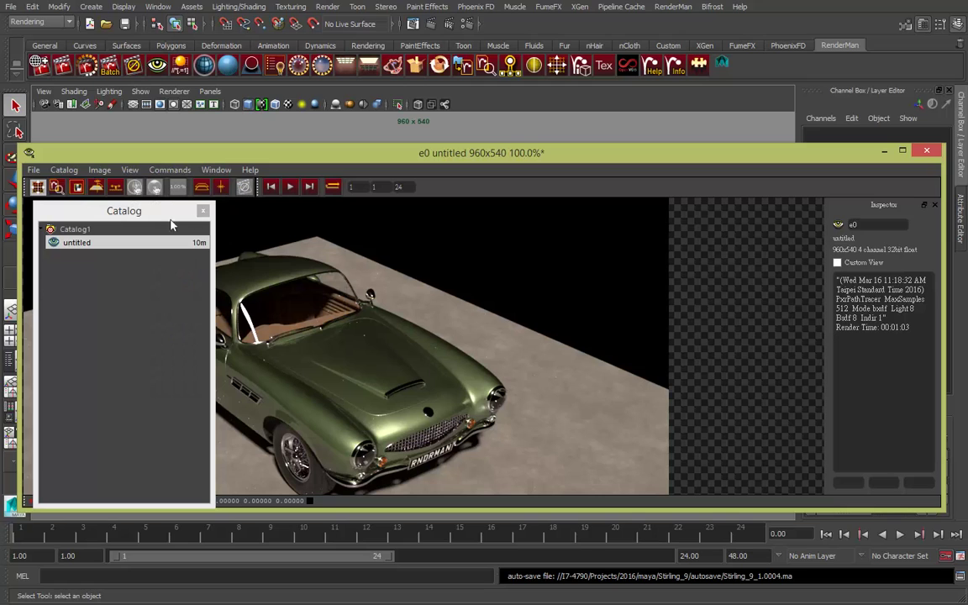
pyautogui.moveTo(171, 224); pyautogui.dragTo(33, 210)
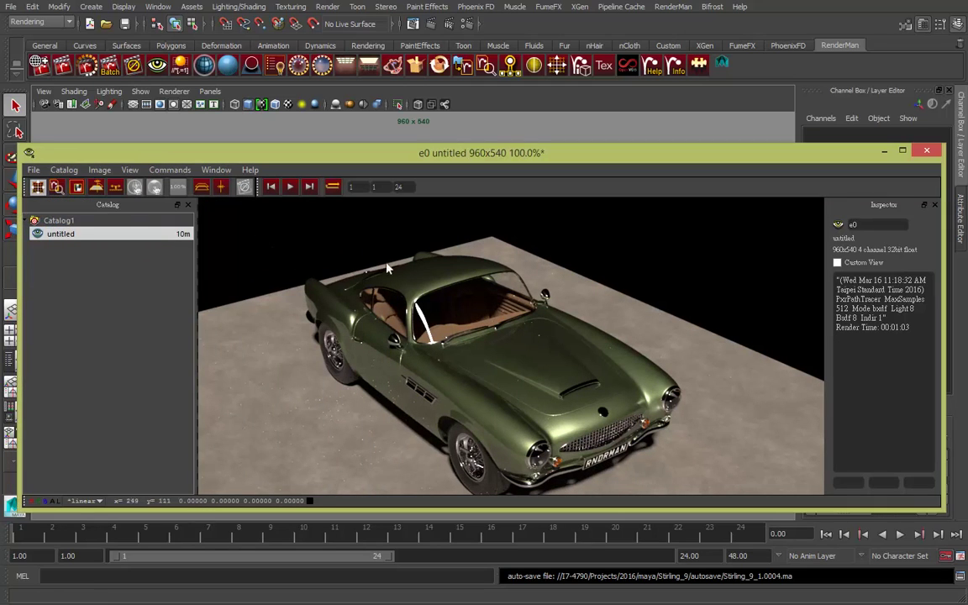
# Step: Render a 143×163 crop region over the car's side vent and front wheel
pyautogui.click(99, 170)
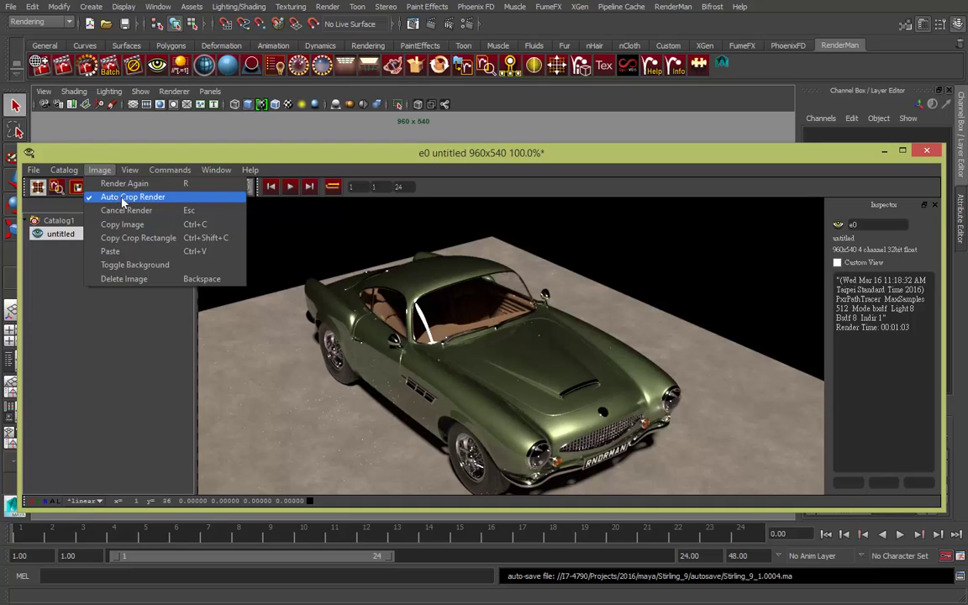
pyautogui.click(416, 163)
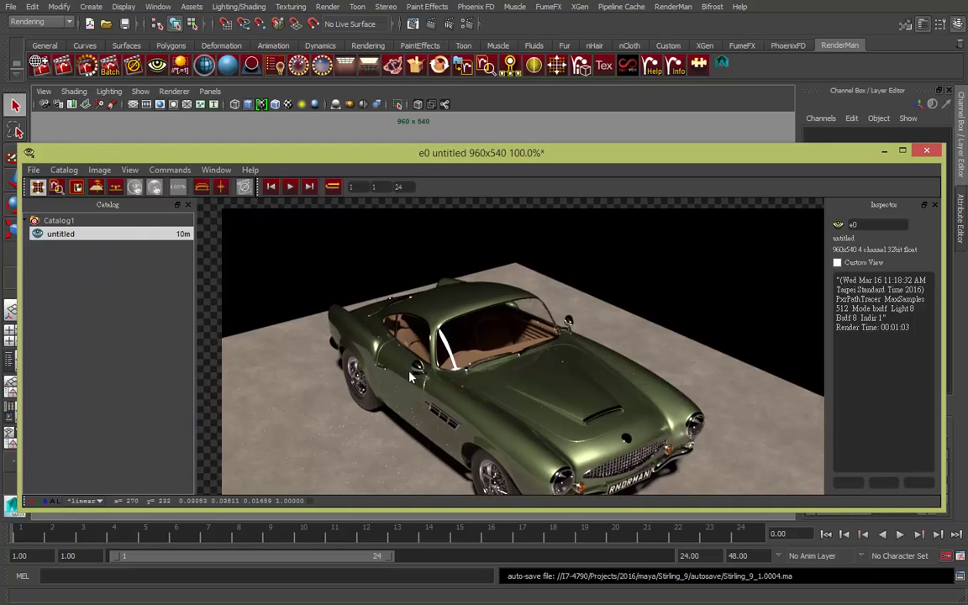
pyautogui.click(76, 189)
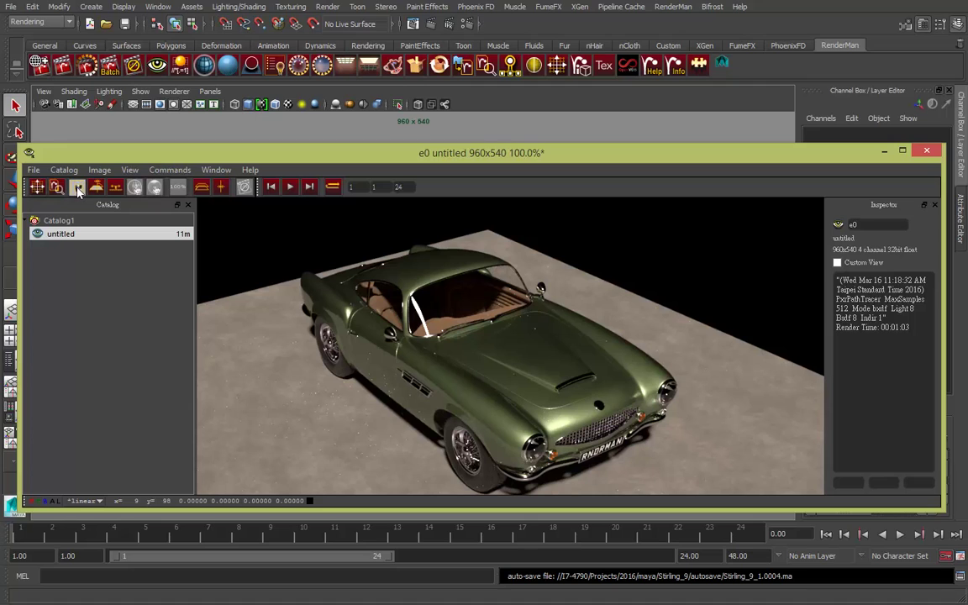
pyautogui.moveTo(381, 335); pyautogui.dragTo(476, 443)
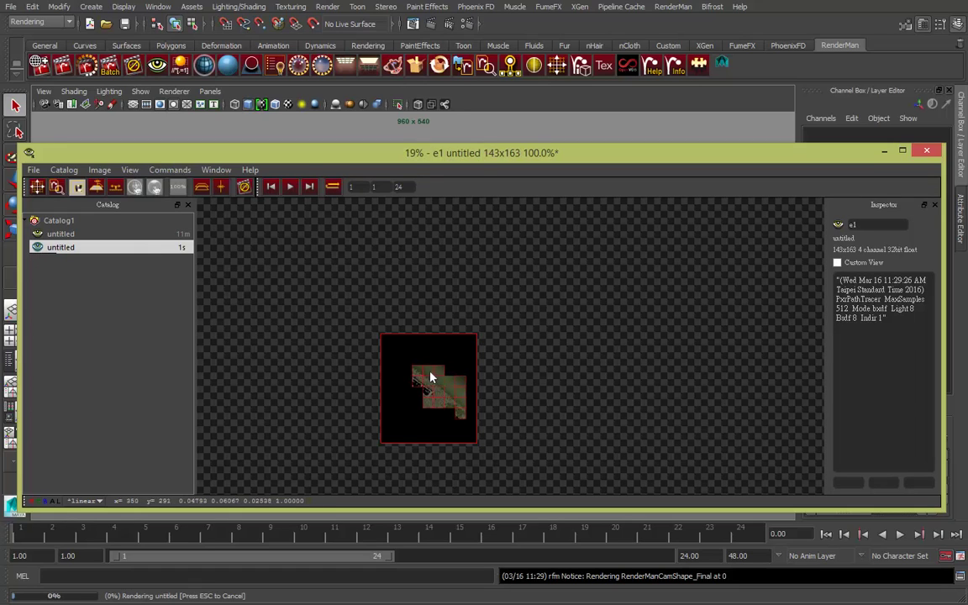
# Step: Check the it Image menu and close it without changing anything
pyautogui.click(99, 170)
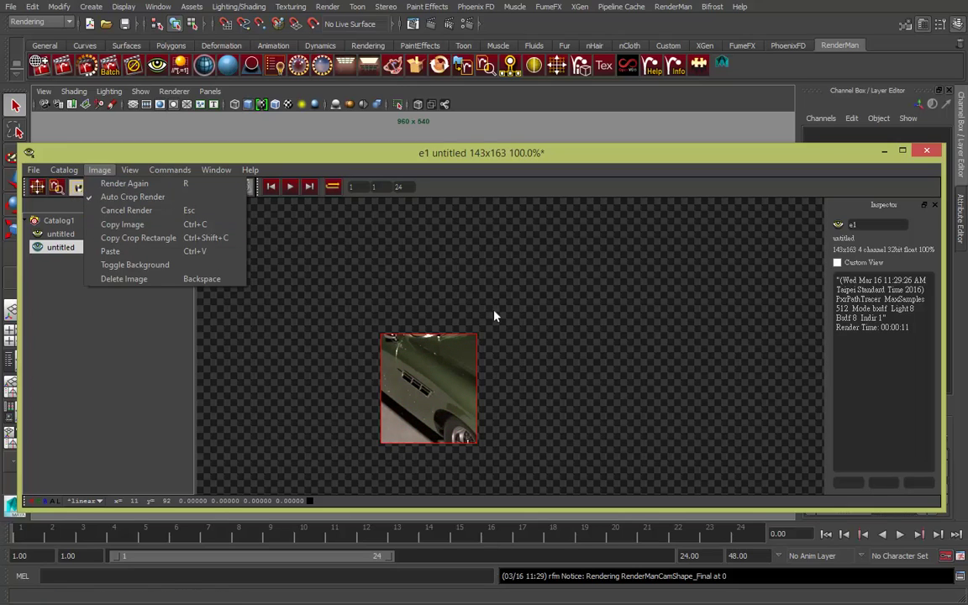
pyautogui.click(454, 165)
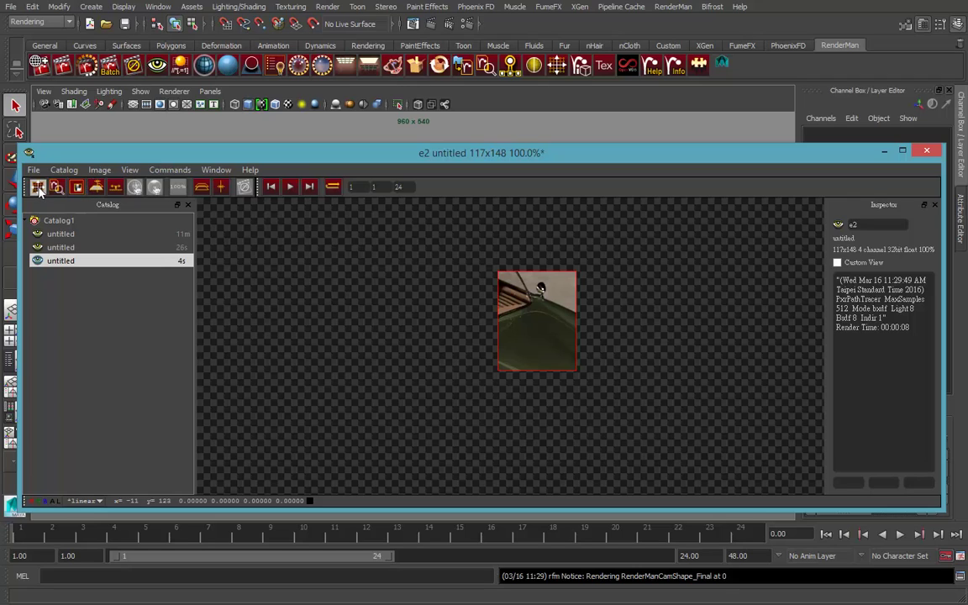
# Step: Delete the e2 and e1 crop renders from Catalog1 using Image > Delete Image
pyautogui.click(100, 170)
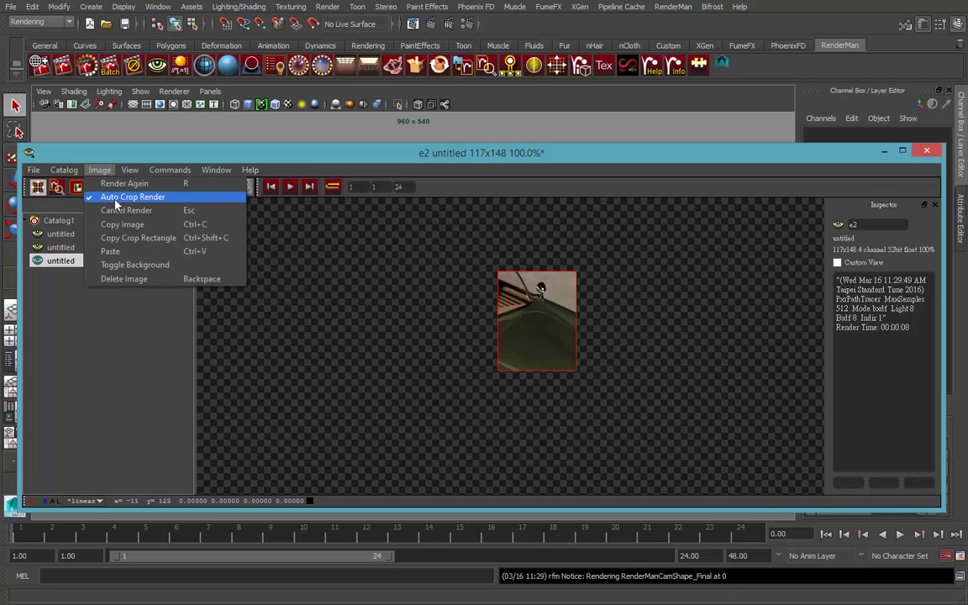
pyautogui.click(111, 199)
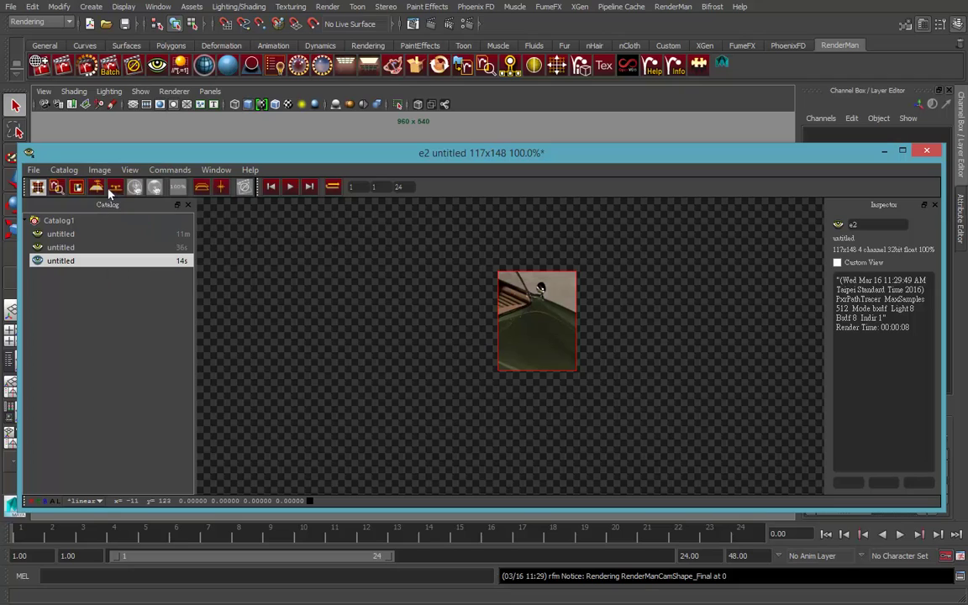
pyautogui.click(100, 171)
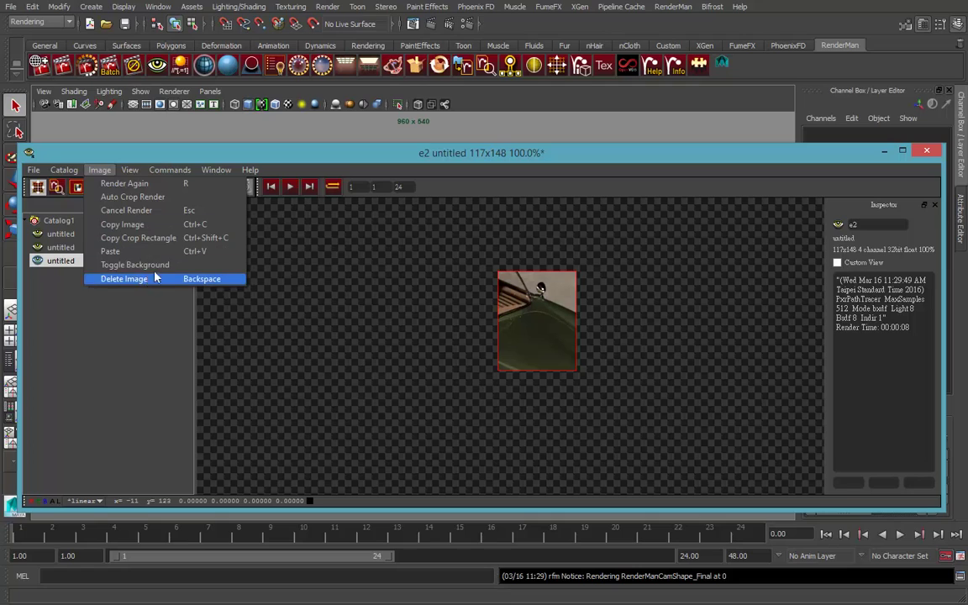
pyautogui.click(119, 282)
pyautogui.click(99, 169)
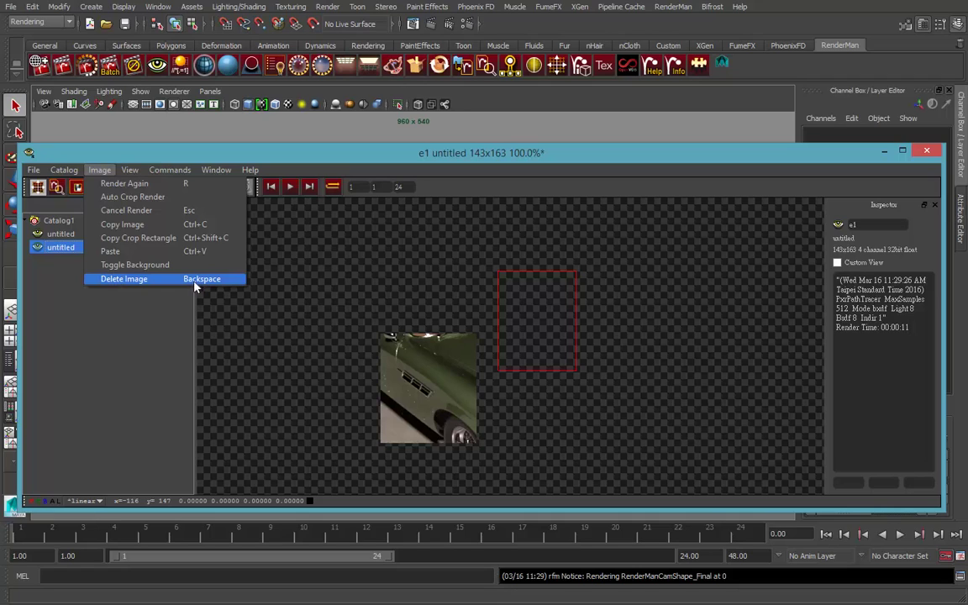
pyautogui.click(124, 279)
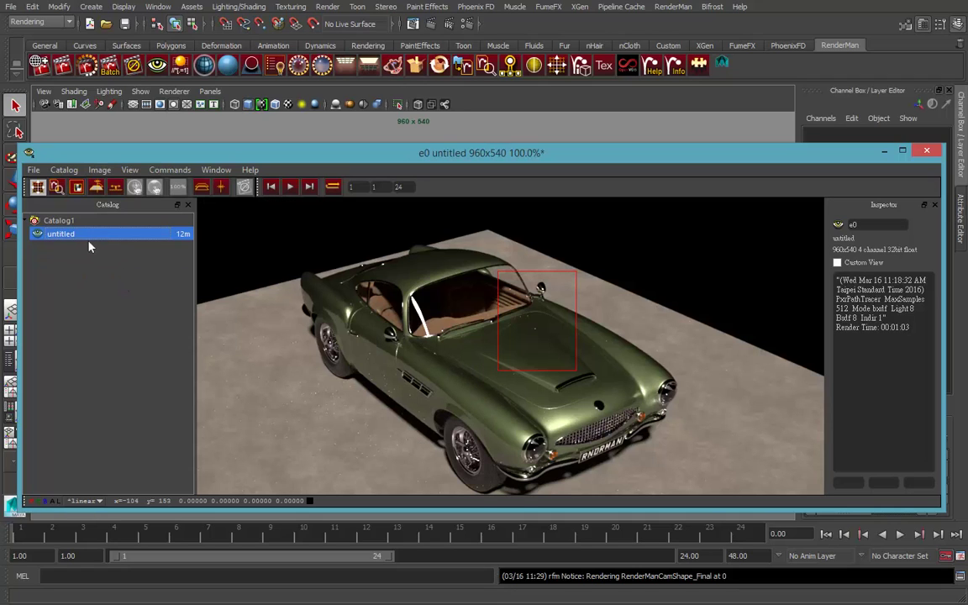
# Step: Select the full car render and browse the it Image and File menus
pyautogui.click(577, 233)
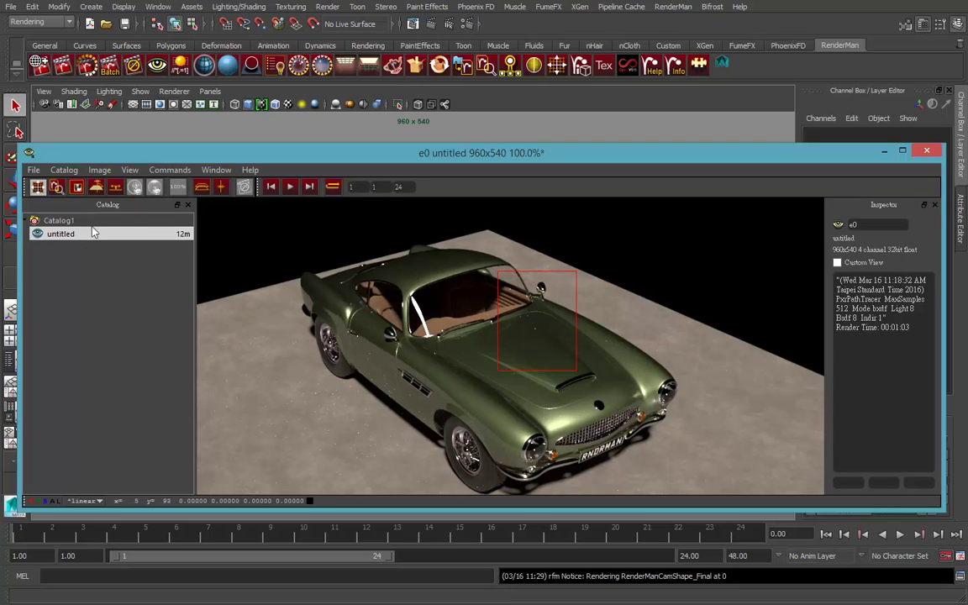
pyautogui.click(100, 170)
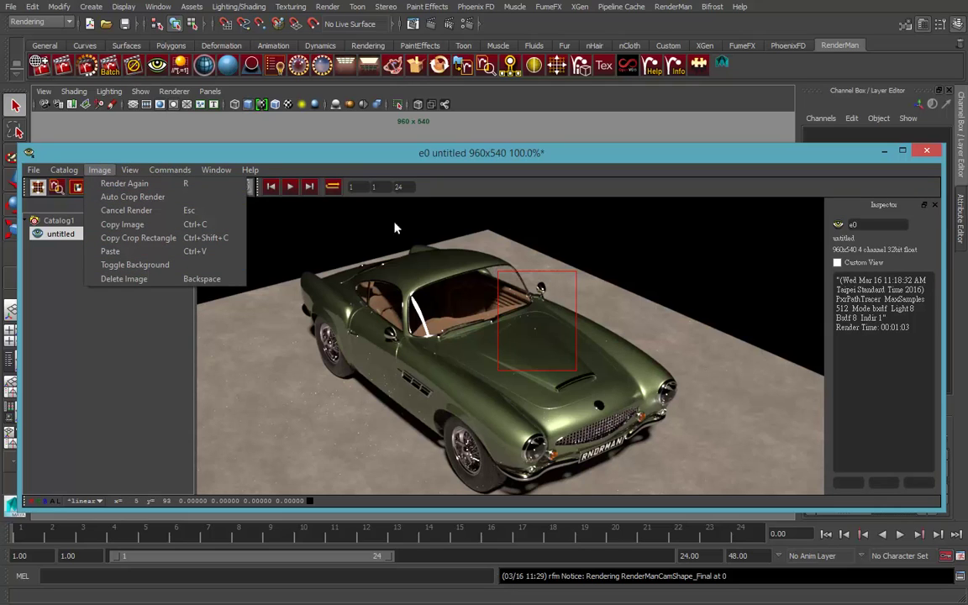
pyautogui.click(100, 170)
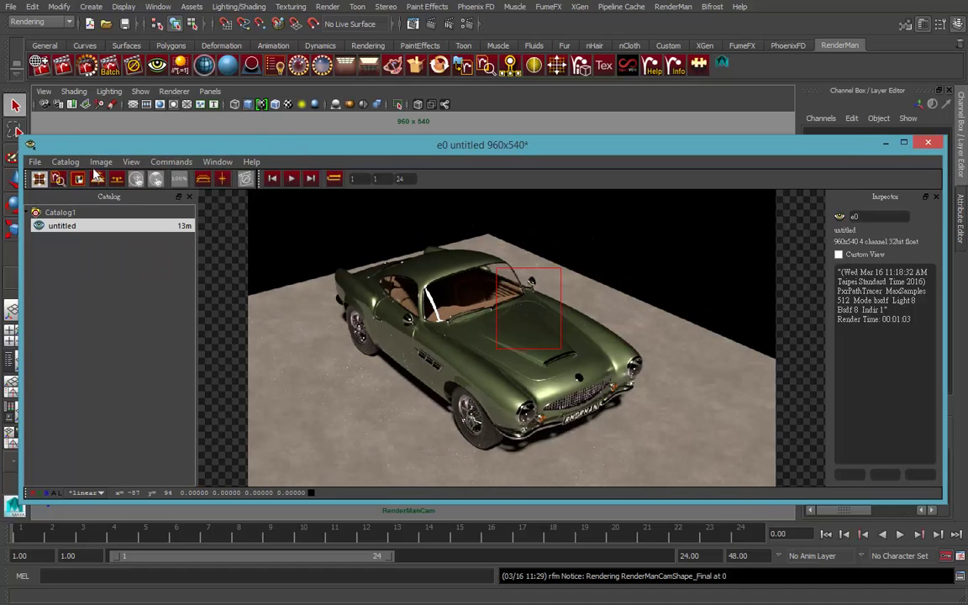
pyautogui.click(37, 163)
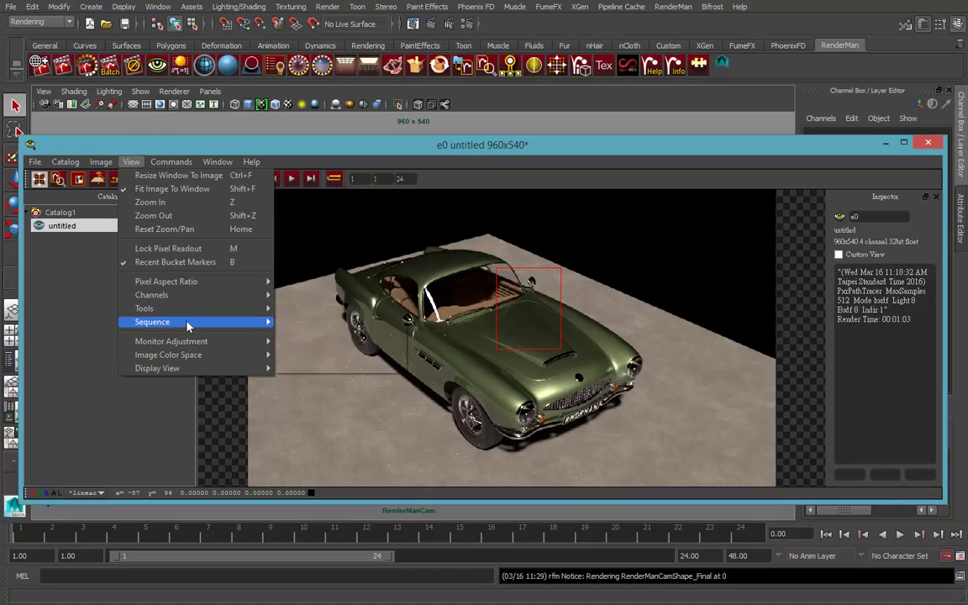
pyautogui.moveTo(172, 341)
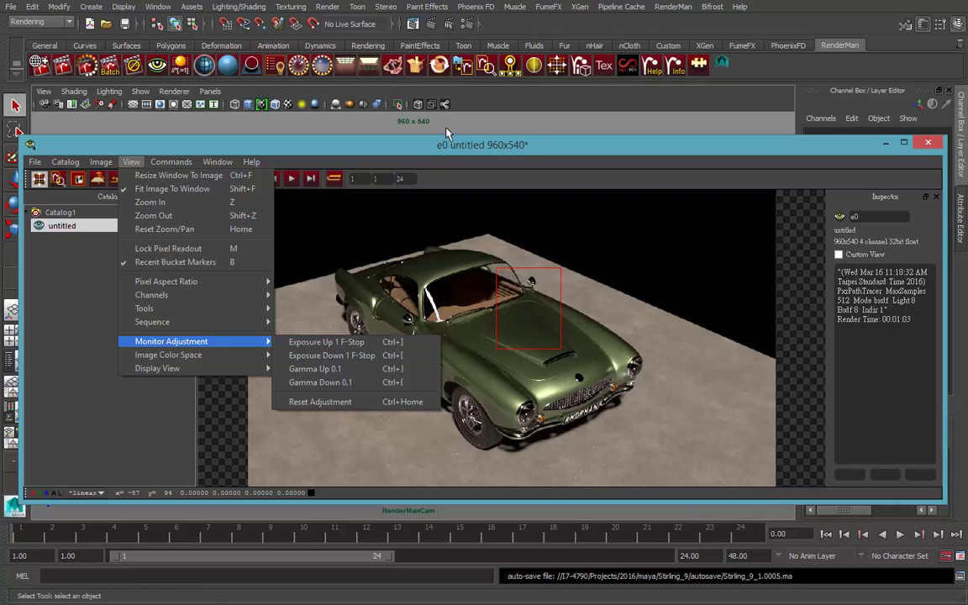
# Step: Raise and lower monitor exposure by one F-stop, then Reset Adjustment to defaults
pyautogui.click(371, 345)
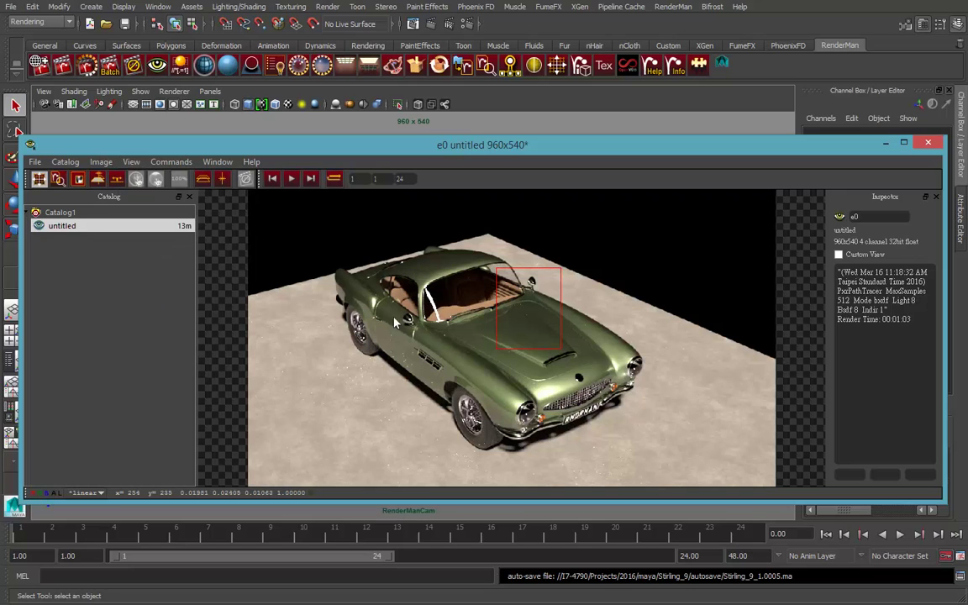
pyautogui.click(101, 162)
pyautogui.click(132, 162)
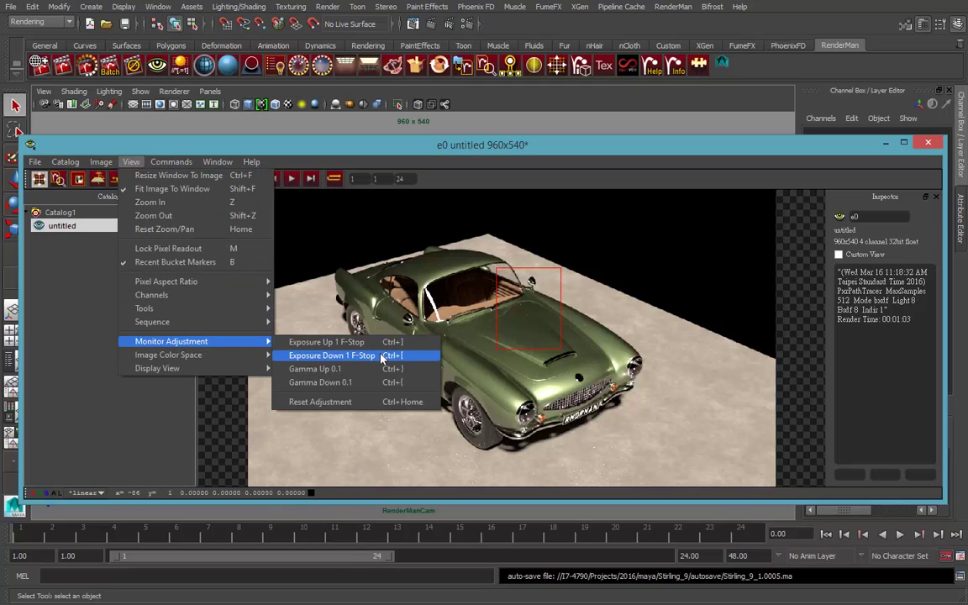
pyautogui.click(384, 355)
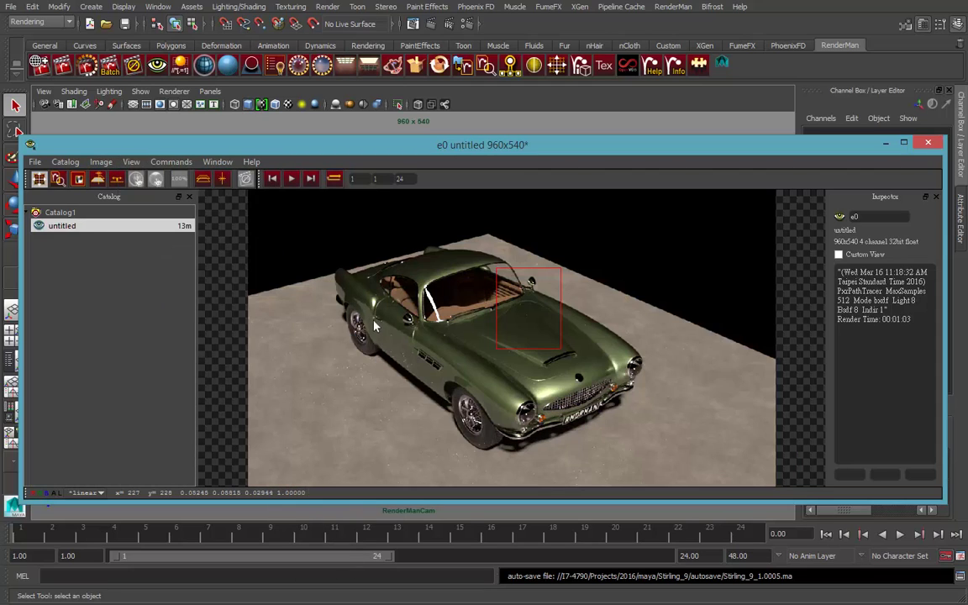
pyautogui.click(128, 161)
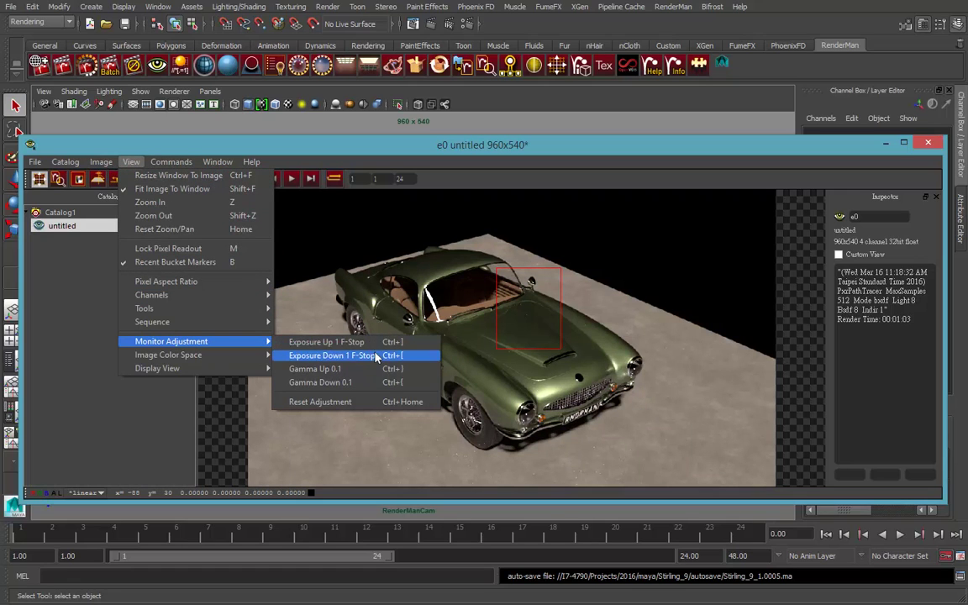
pyautogui.moveTo(172, 341)
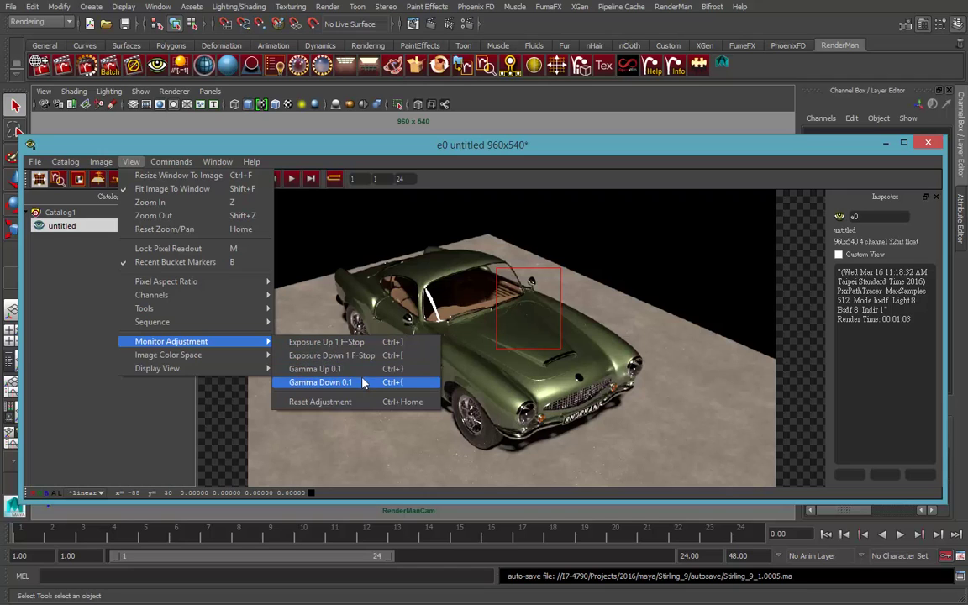
pyautogui.click(353, 342)
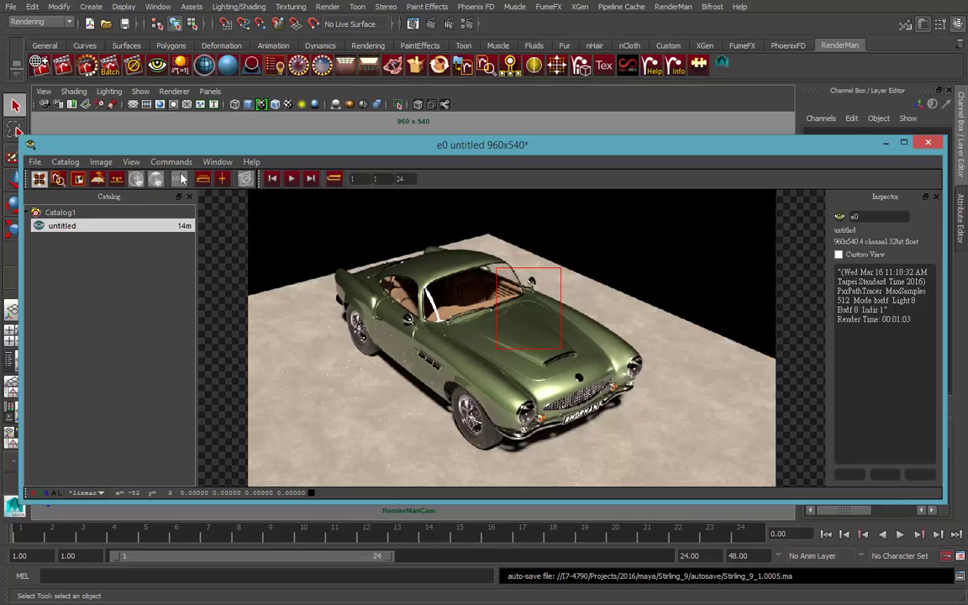
pyautogui.click(131, 162)
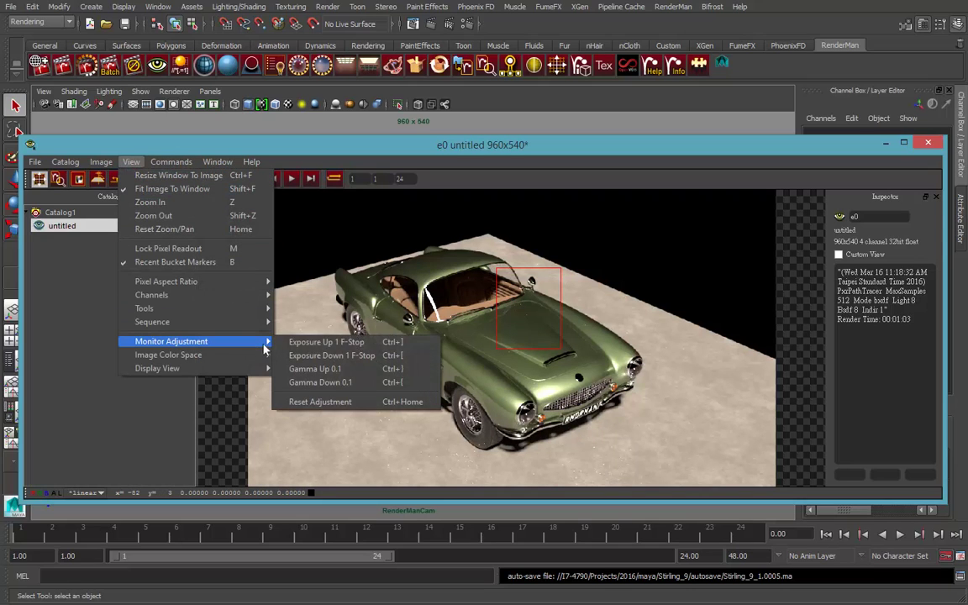
pyautogui.moveTo(171, 341)
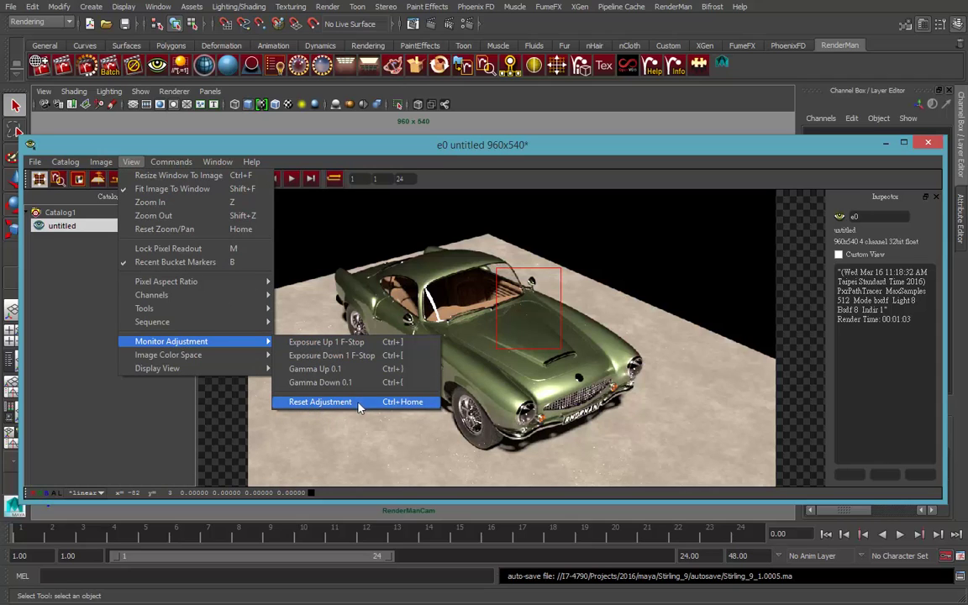
pyautogui.click(359, 404)
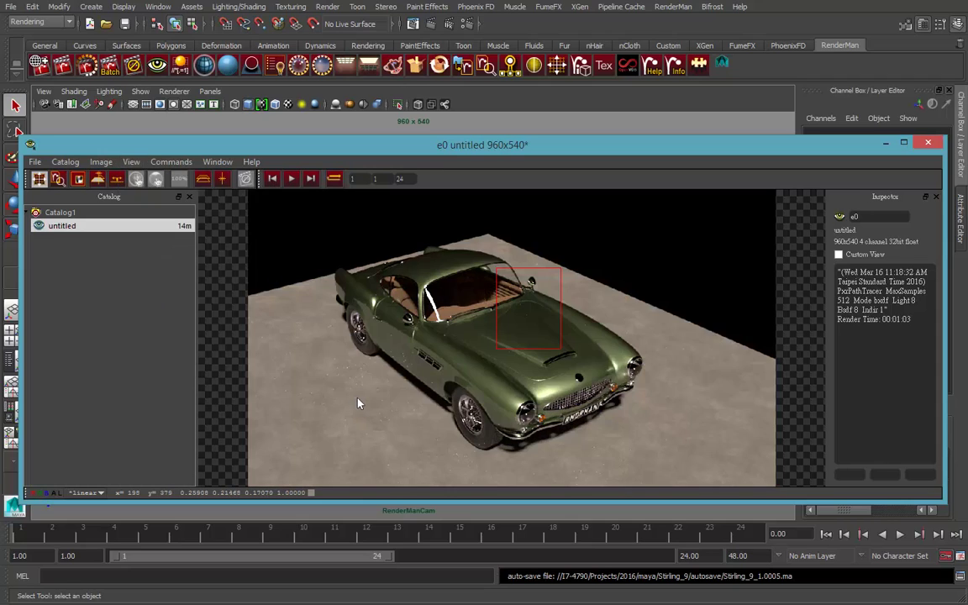
# Step: Switch the it Display View to None, then back to sRGB
pyautogui.click(131, 162)
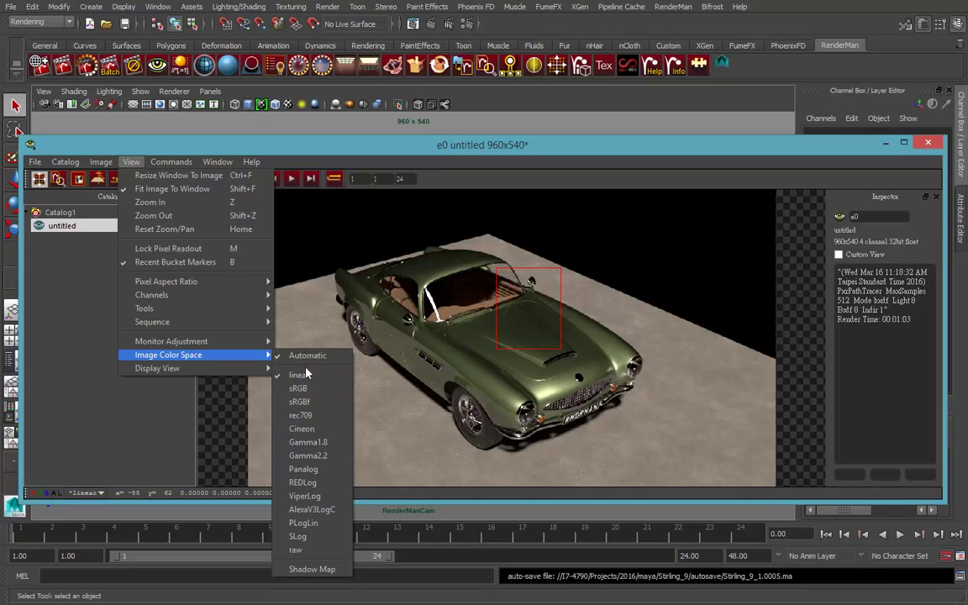
pyautogui.moveTo(157, 368)
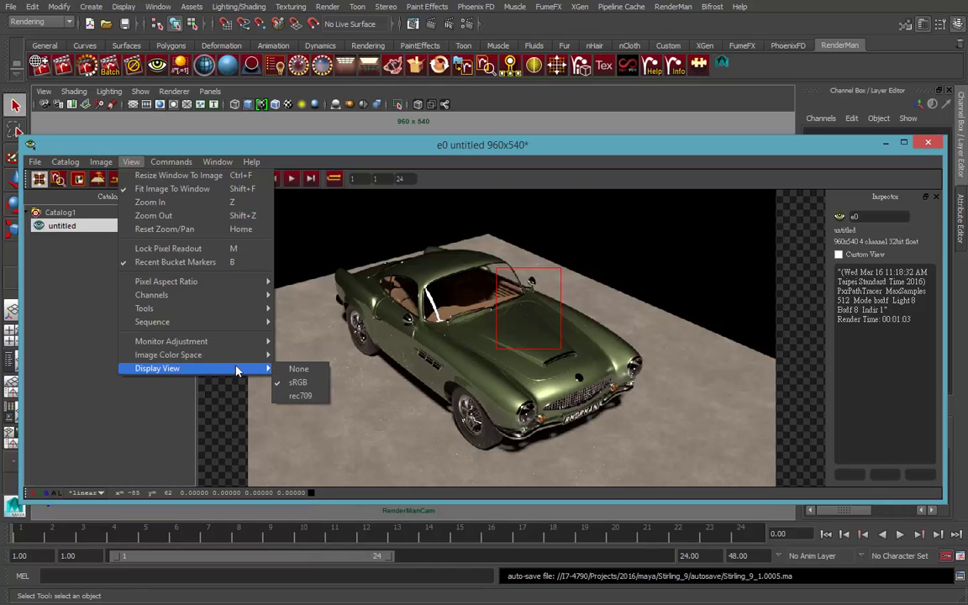
pyautogui.click(300, 370)
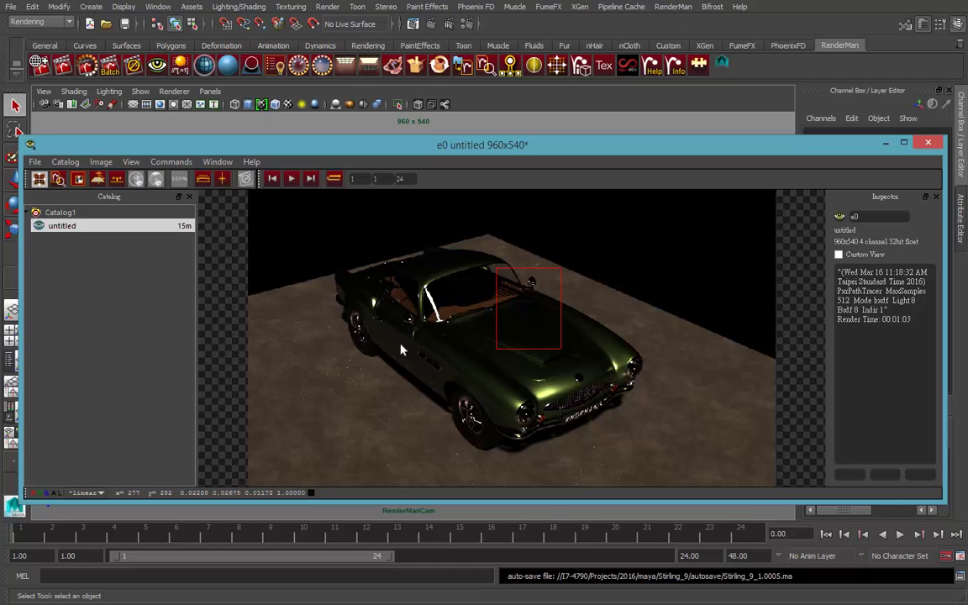
pyautogui.click(131, 162)
pyautogui.moveTo(157, 368)
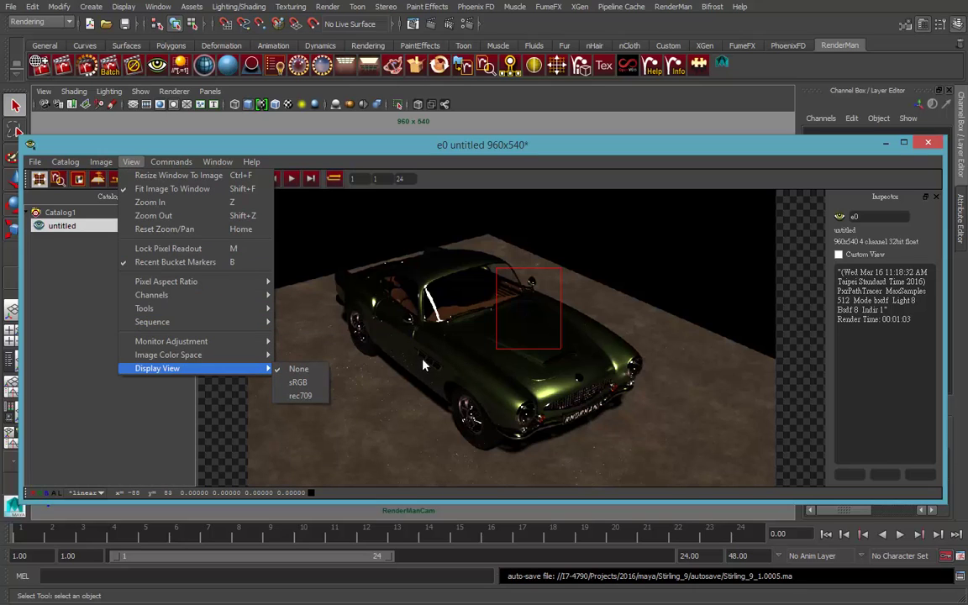
pyautogui.click(298, 384)
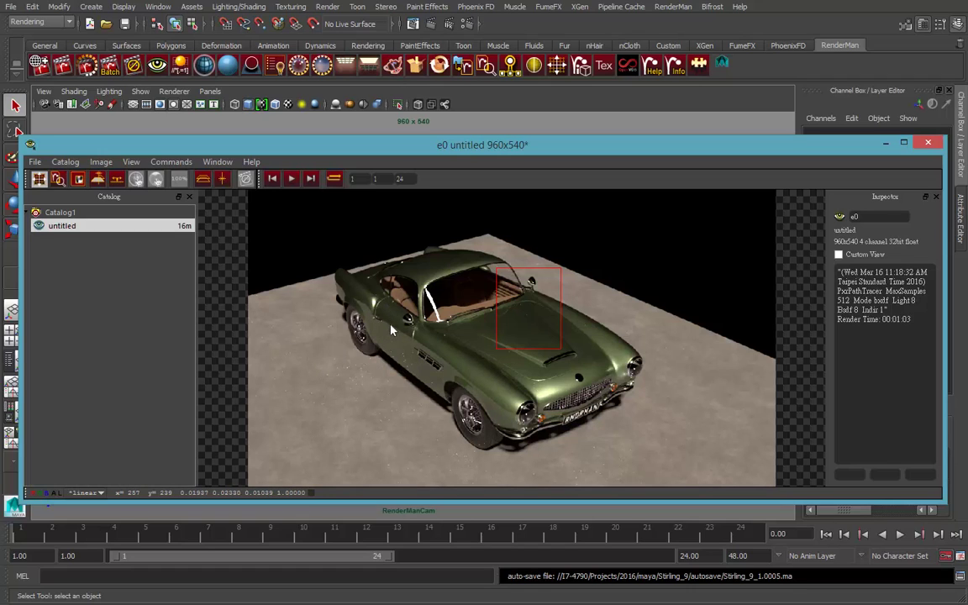
# Step: Show the View > Image Color Space list in it, with Automatic checked
pyautogui.click(130, 162)
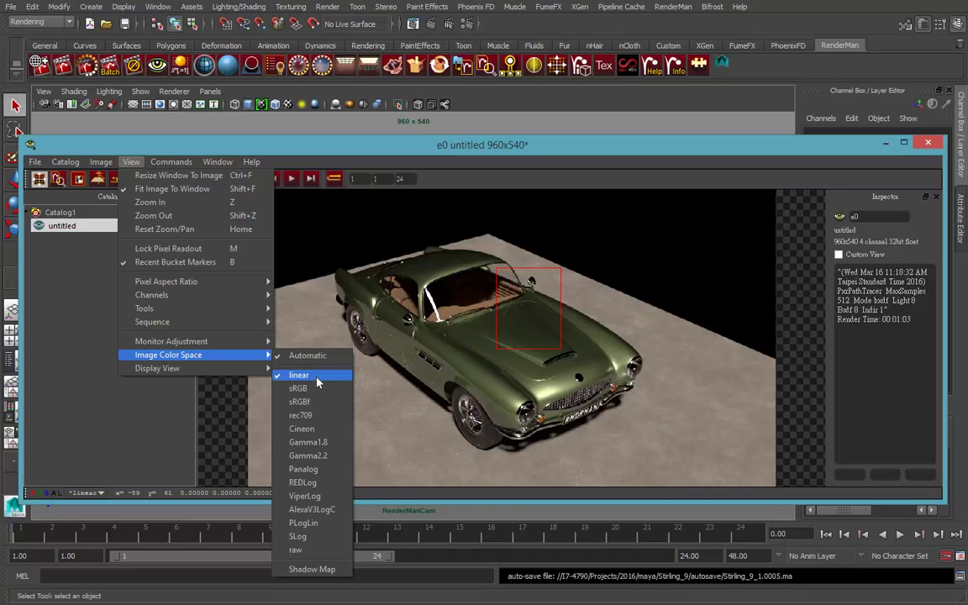
pyautogui.moveTo(65, 161)
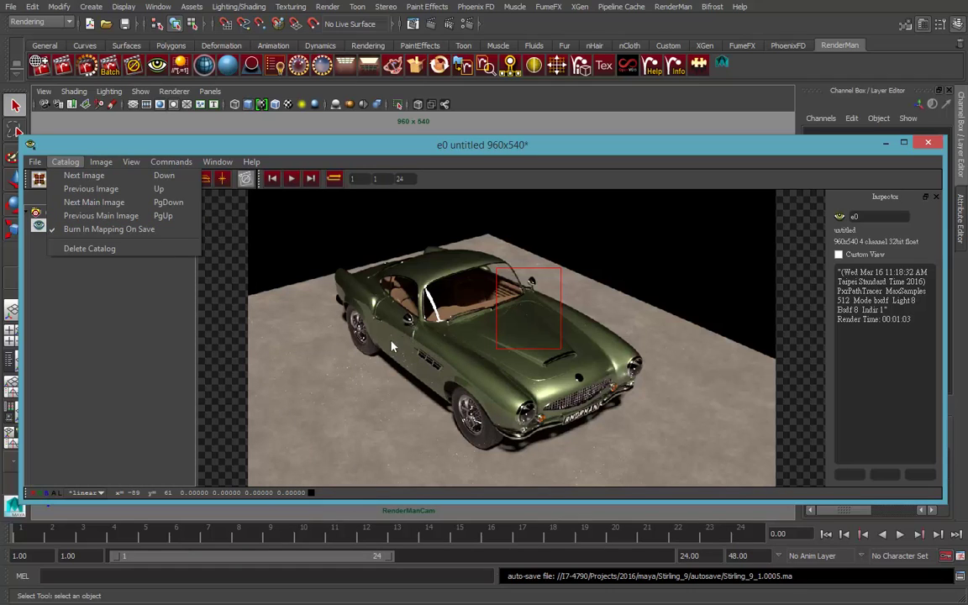
pyautogui.click(131, 161)
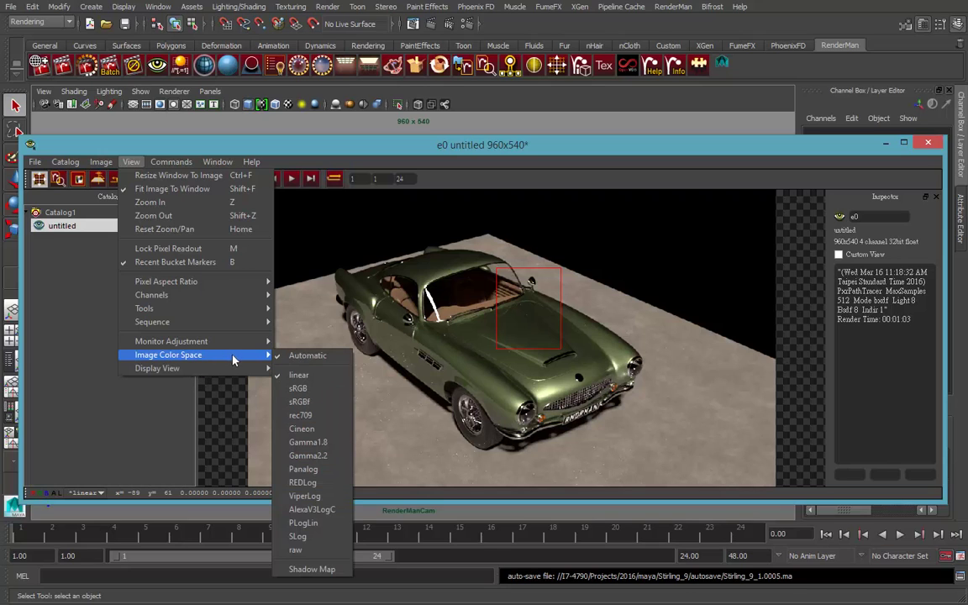
# Step: Try sRGBf and linear image color spaces, return to Automatic, and nudge the viewer up
pyautogui.click(302, 388)
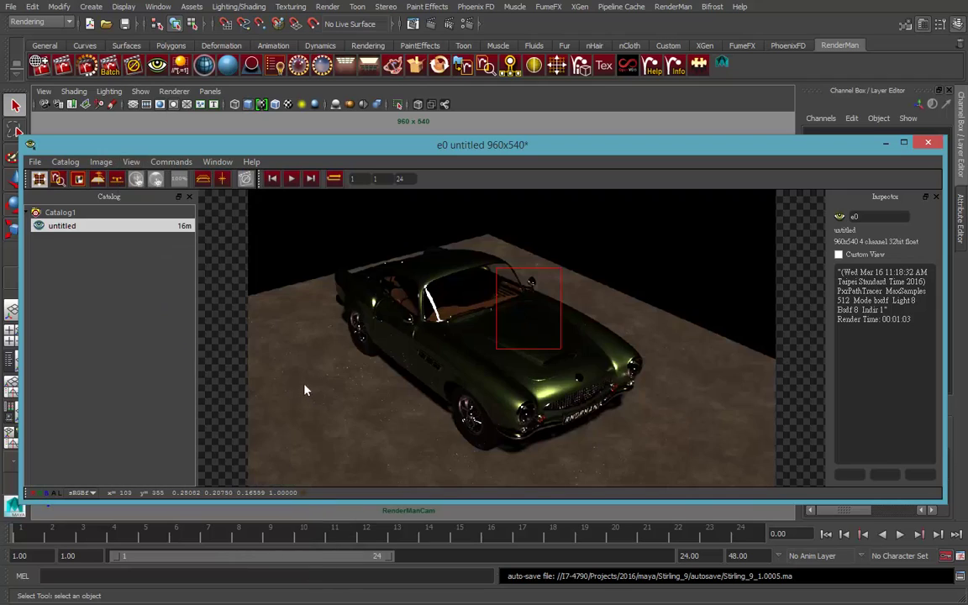
pyautogui.click(130, 161)
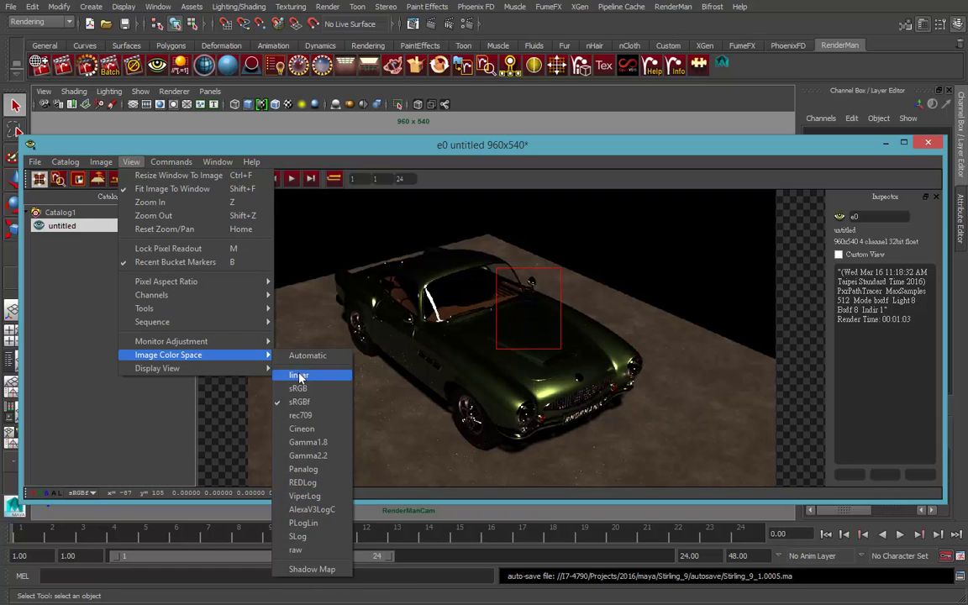
pyautogui.click(299, 375)
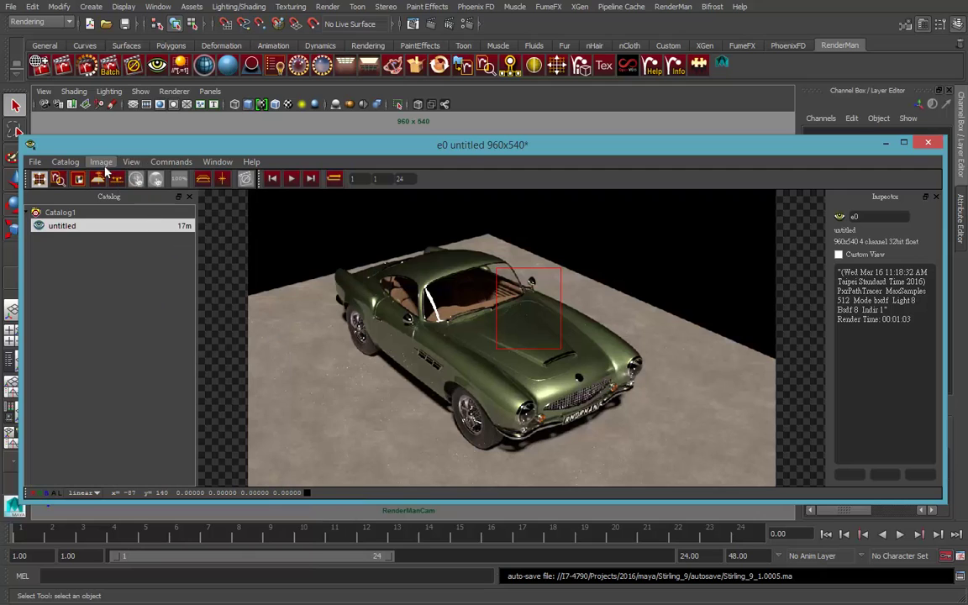
pyautogui.click(130, 161)
pyautogui.moveTo(168, 355)
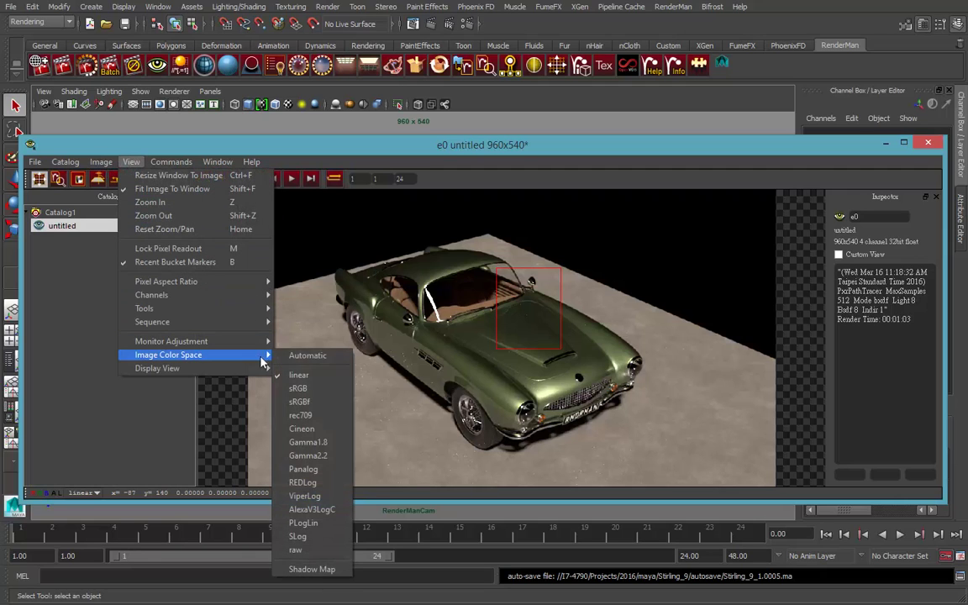
pyautogui.click(305, 357)
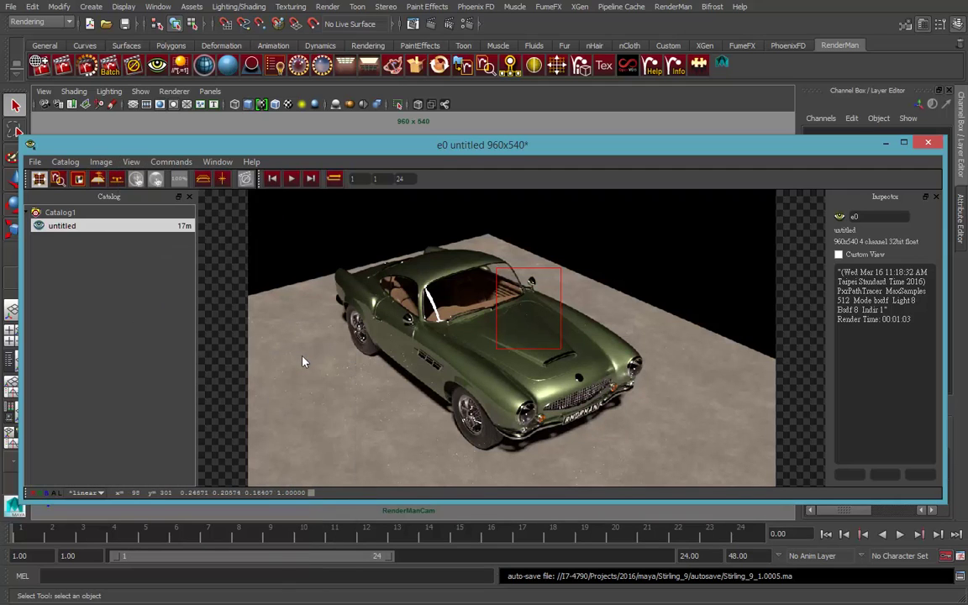
pyautogui.click(130, 162)
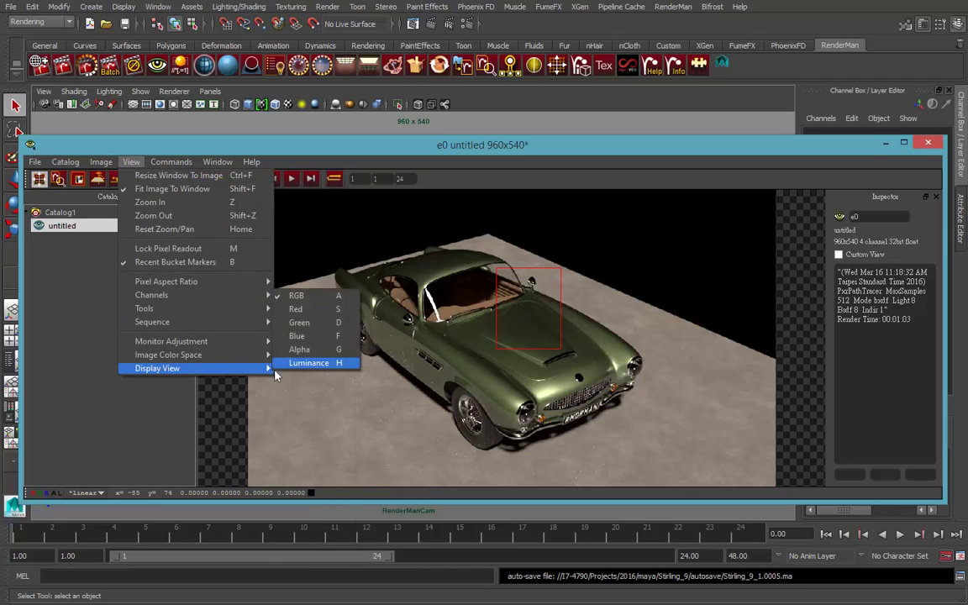
pyautogui.moveTo(168, 355)
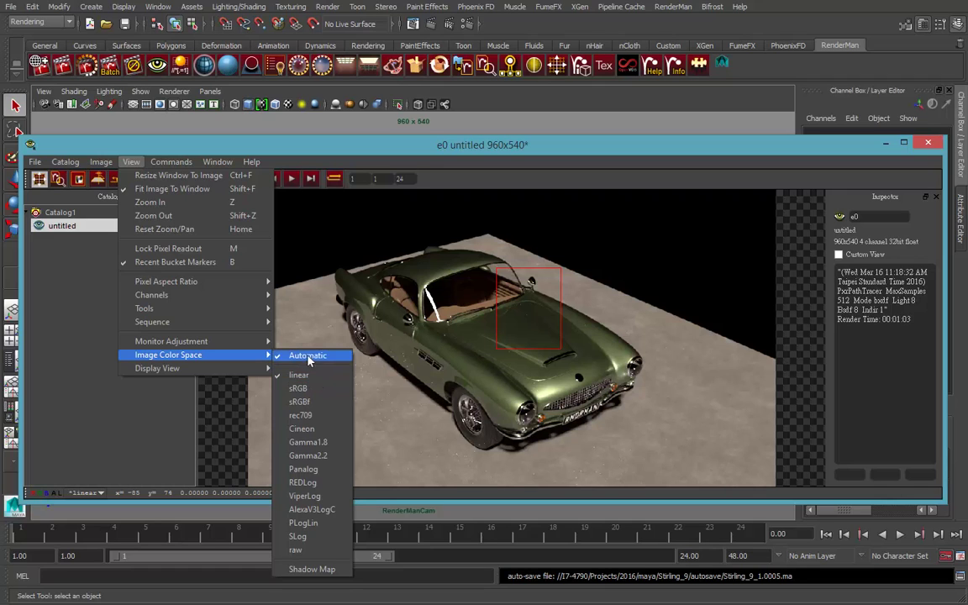
pyautogui.click(480, 157)
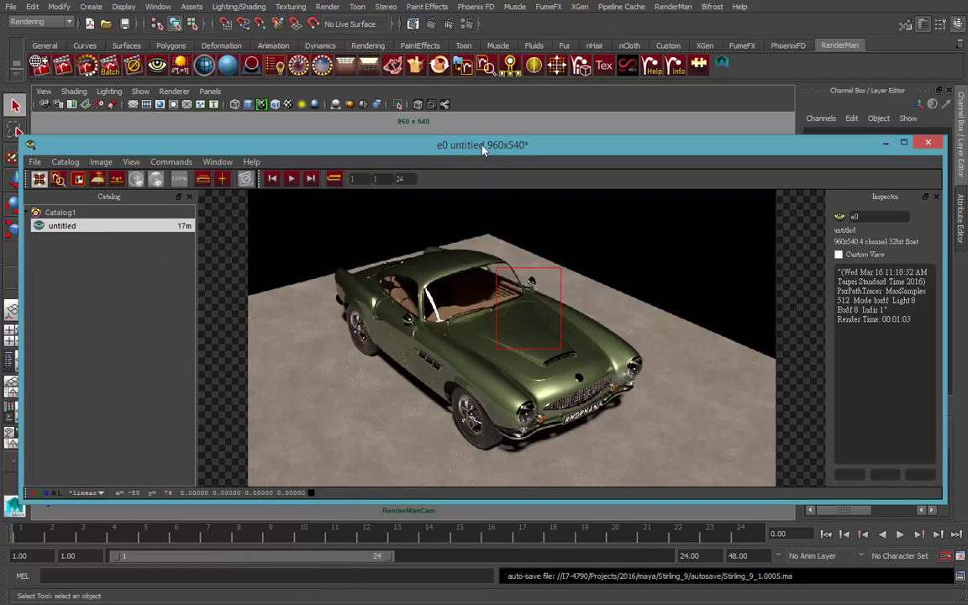
pyautogui.moveTo(480, 155); pyautogui.dragTo(480, 147)
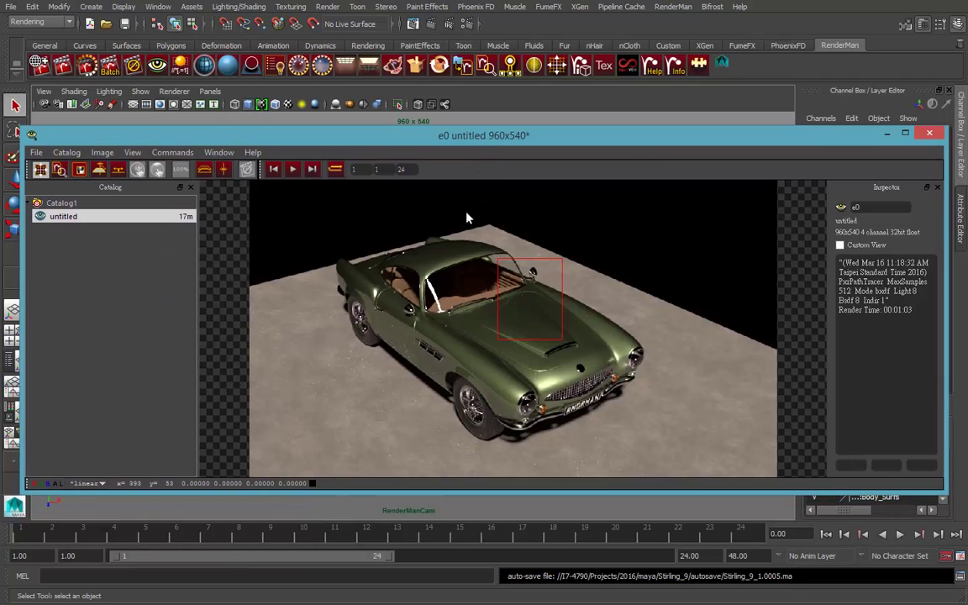